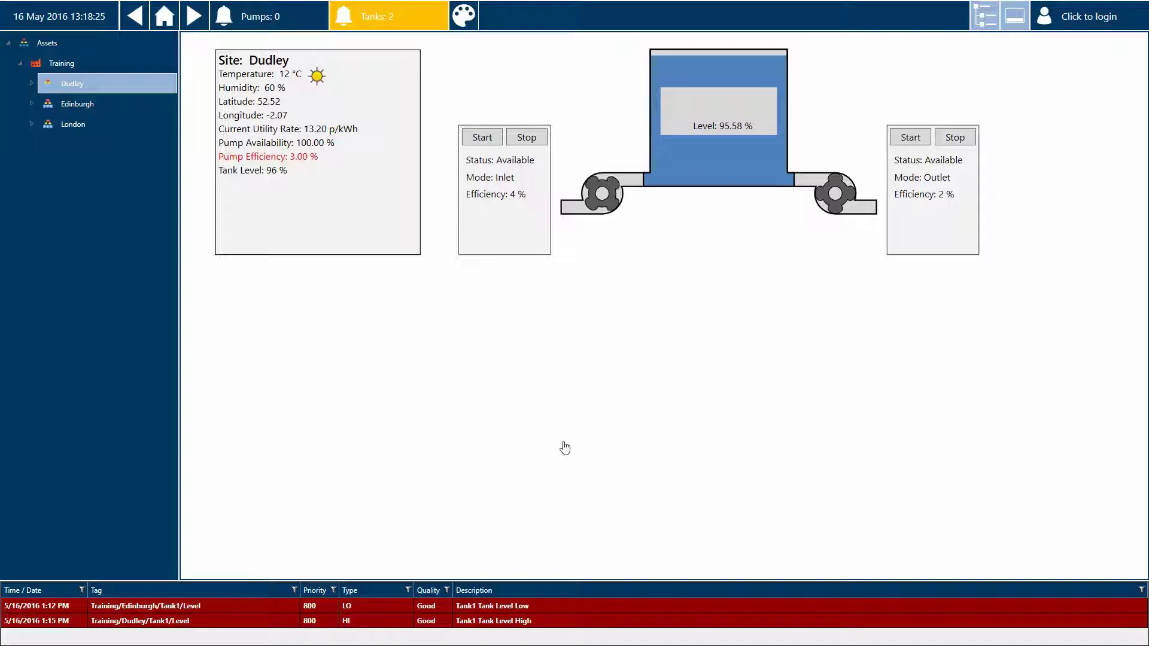
Switch from the GraphWorX64 tank mimic to the Workbench project window
key("alt+Tab")
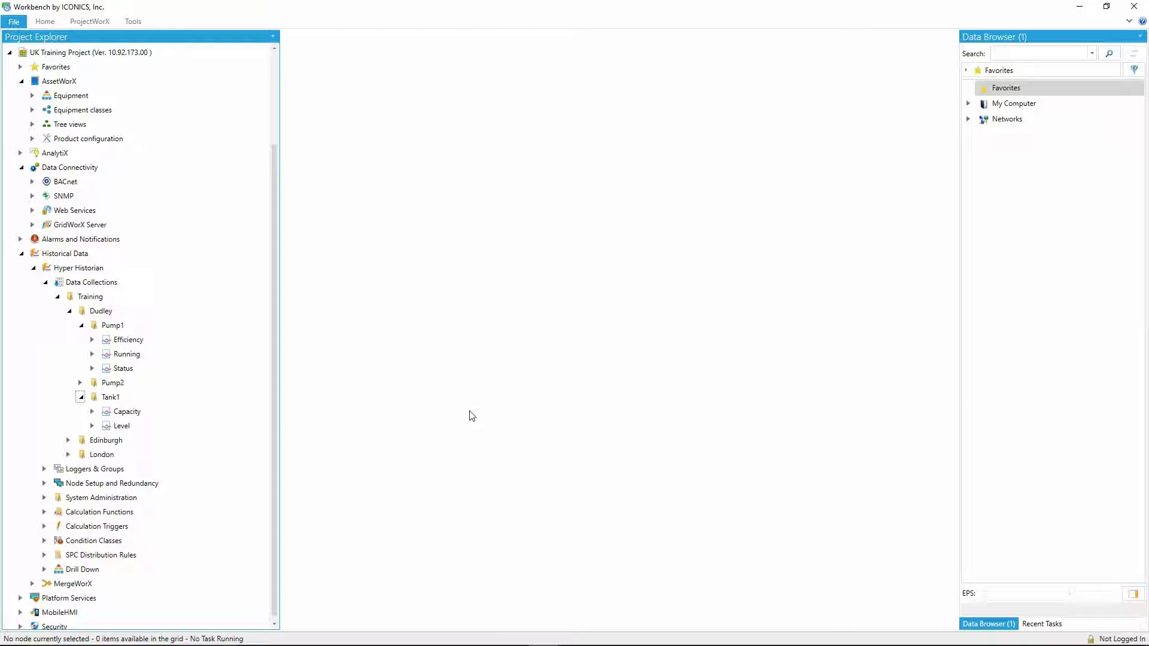
Add a calculated tag named Runtime under Pump1 with data type Duration
left_click(113, 326)
right_click(112, 326)
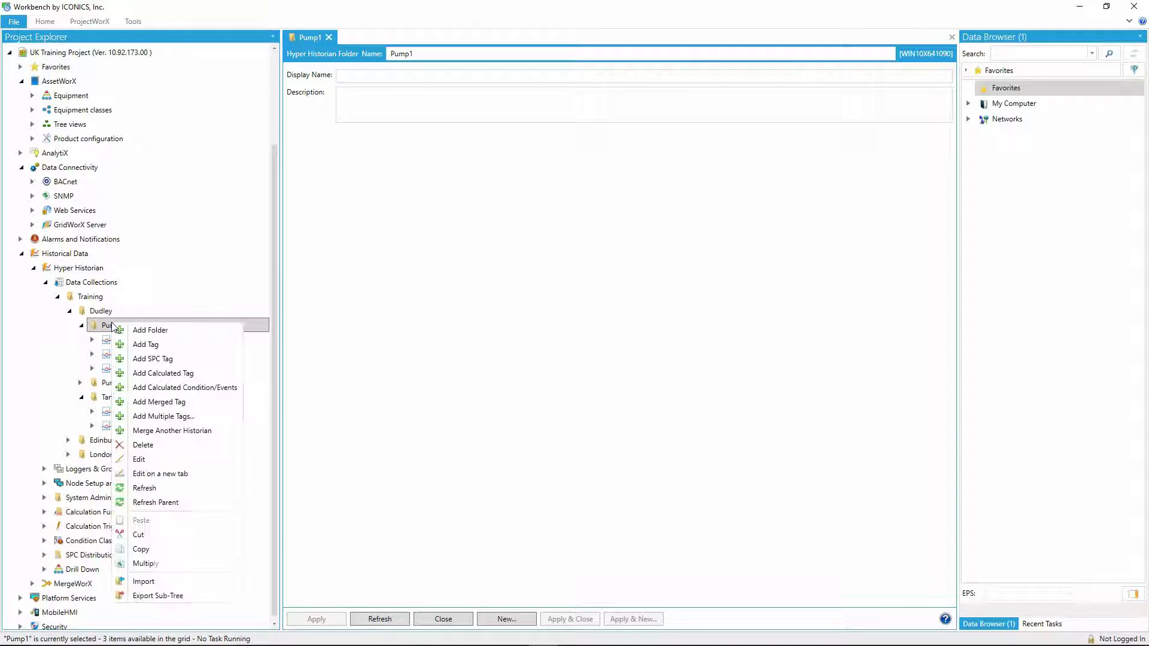
left_click(163, 374)
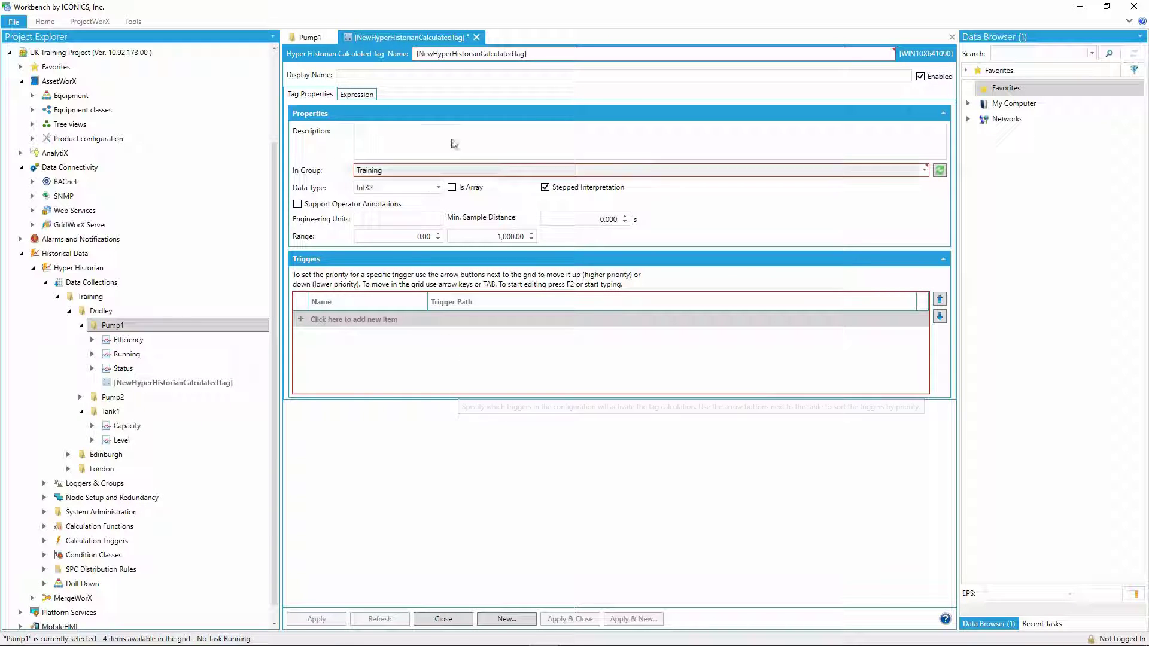
left_click(539, 55)
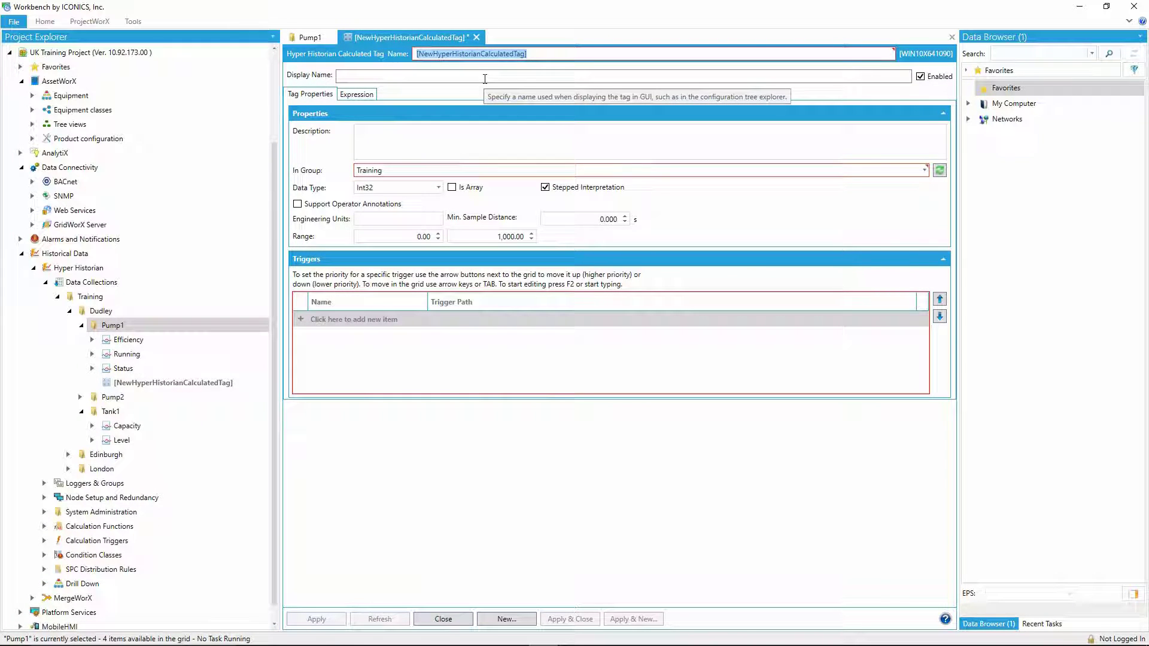
type("Runtime")
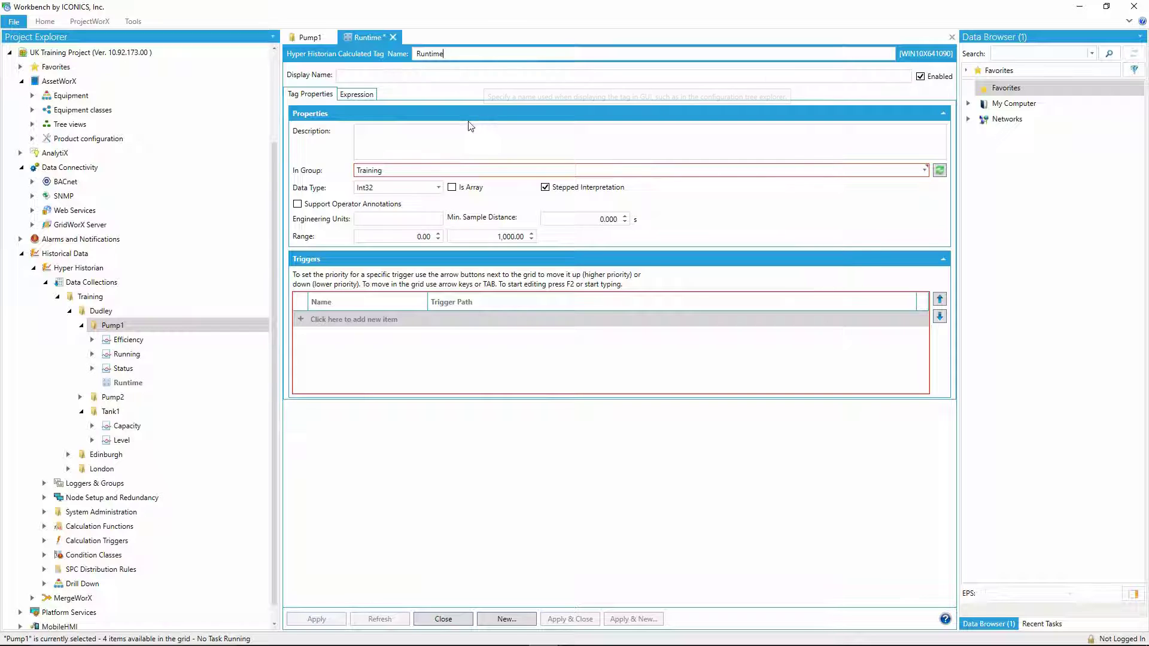
left_click(417, 189)
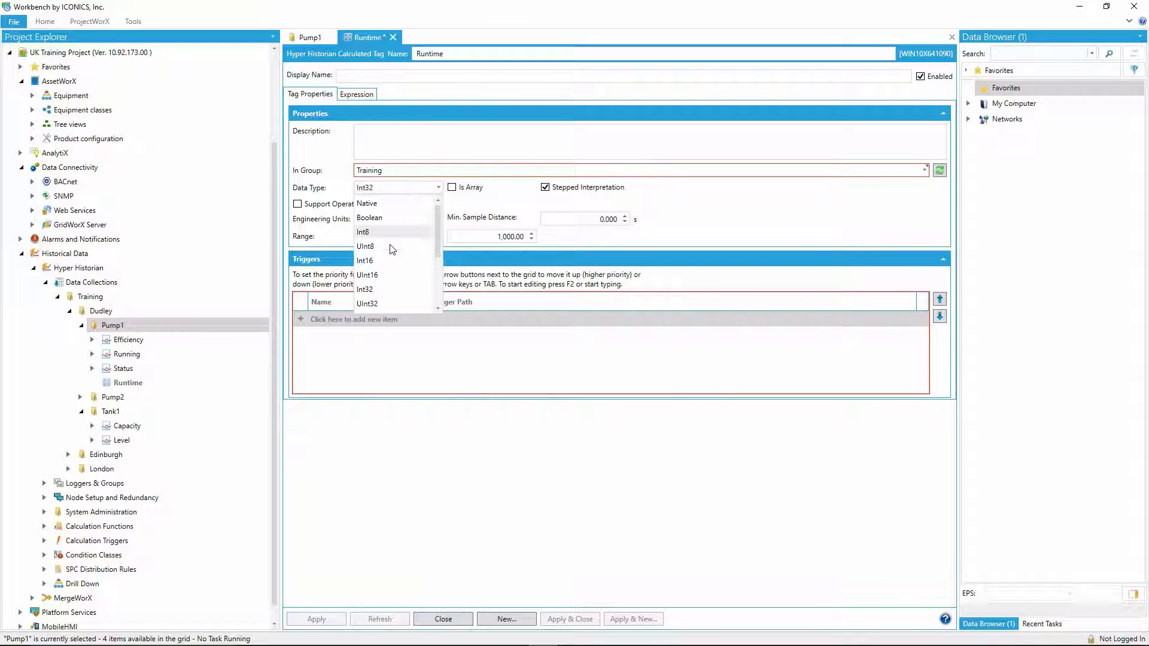
scroll(379, 288, "down", 3)
left_click(378, 290)
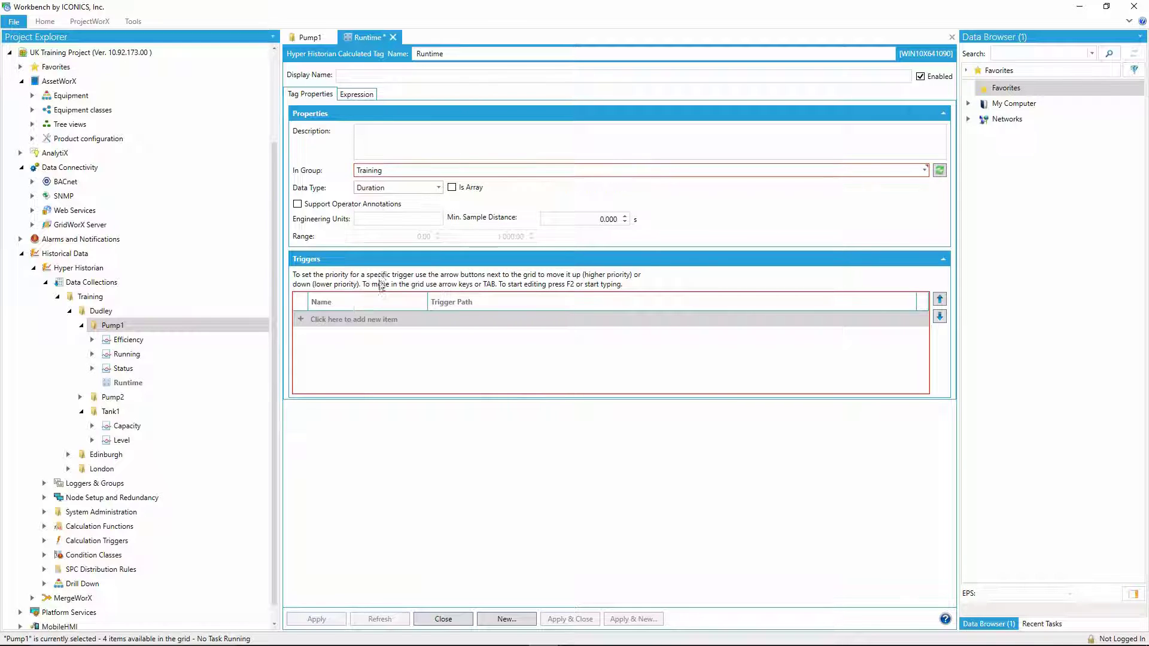
Give the Runtime tag a Periodic 1min trigger
left_click(923, 322)
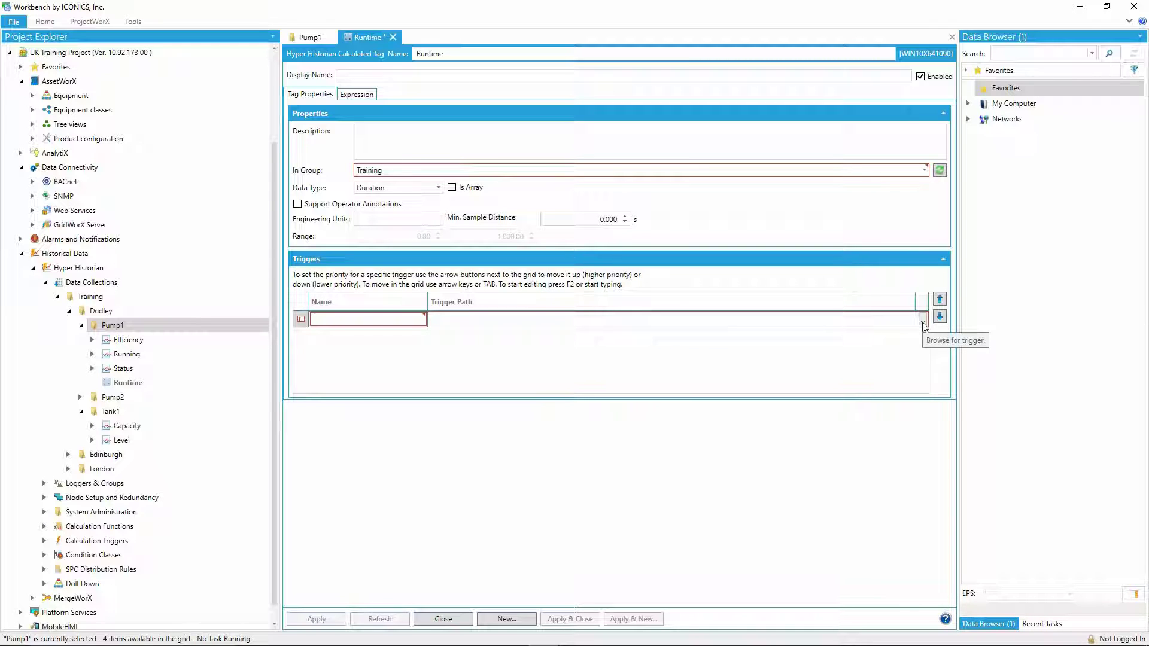
left_click(922, 321)
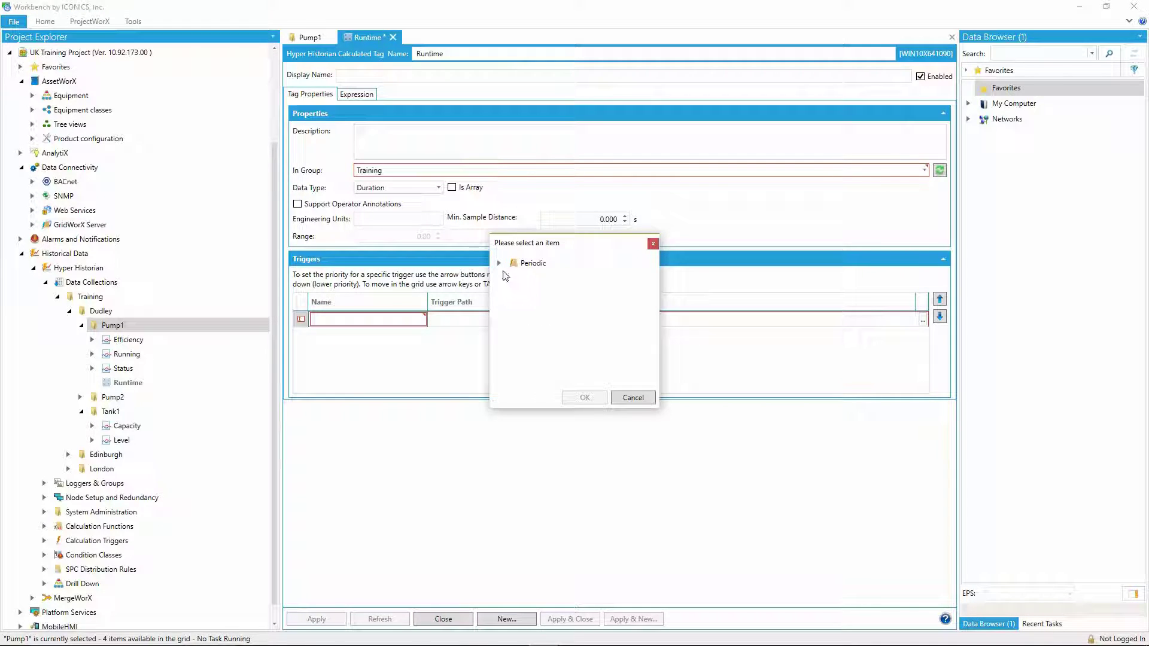
double_click(516, 263)
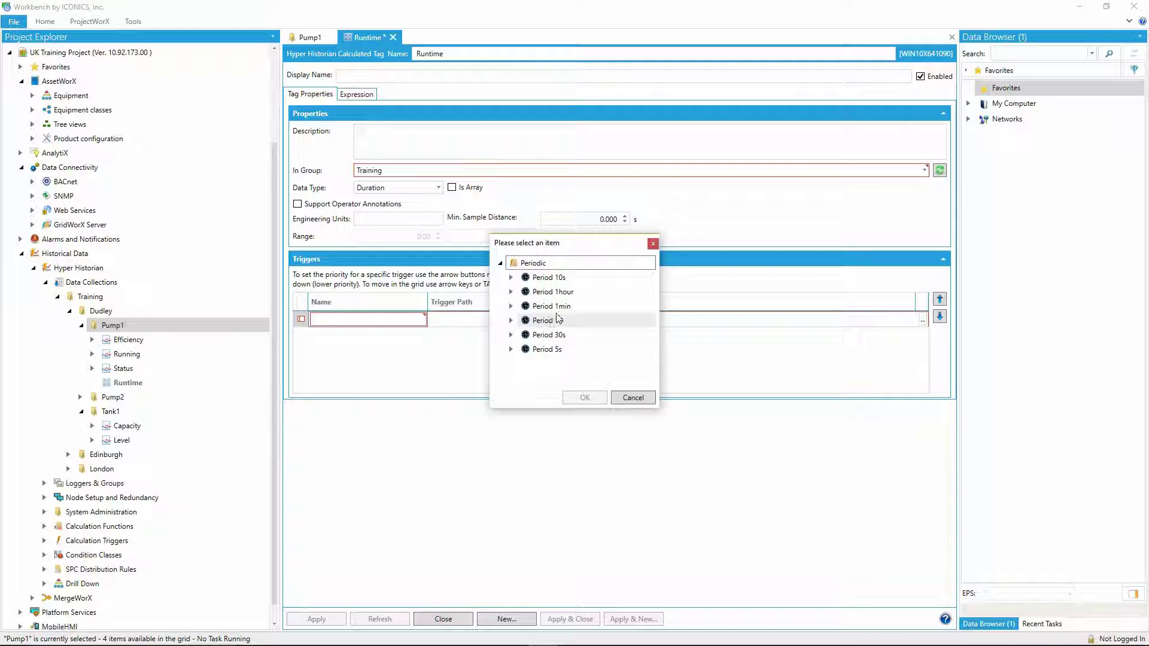
left_click(552, 306)
left_click(584, 397)
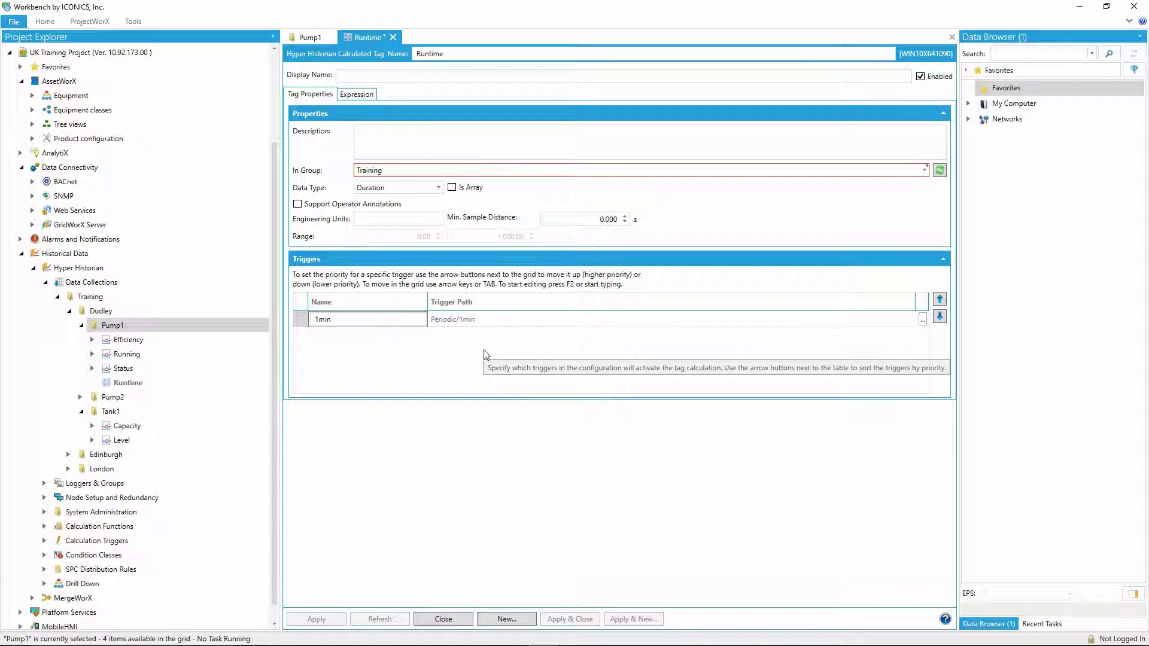
left_click(356, 96)
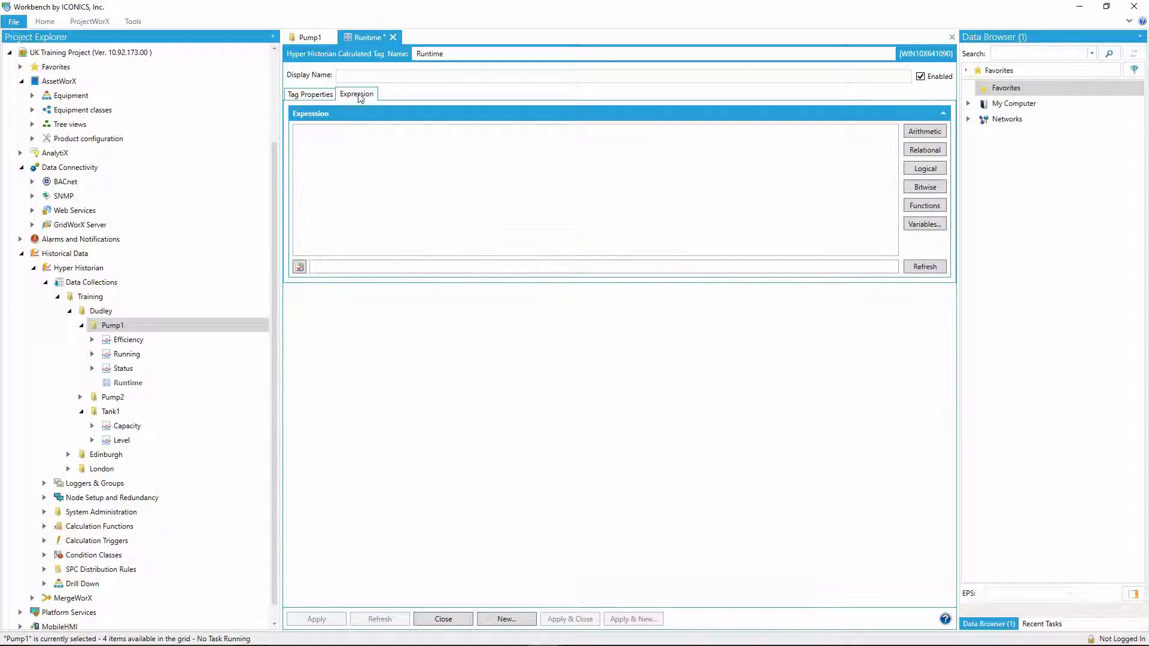
Insert the tagtimestate1 history function into Runtime's empty expression
left_click(474, 151)
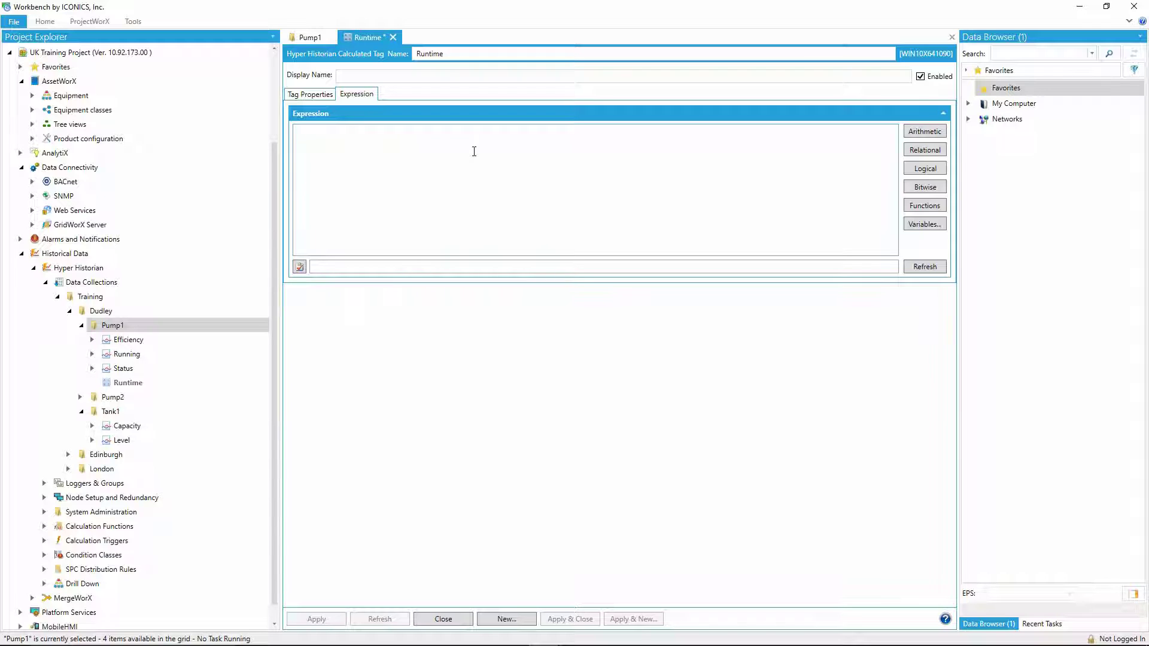
left_click(927, 208)
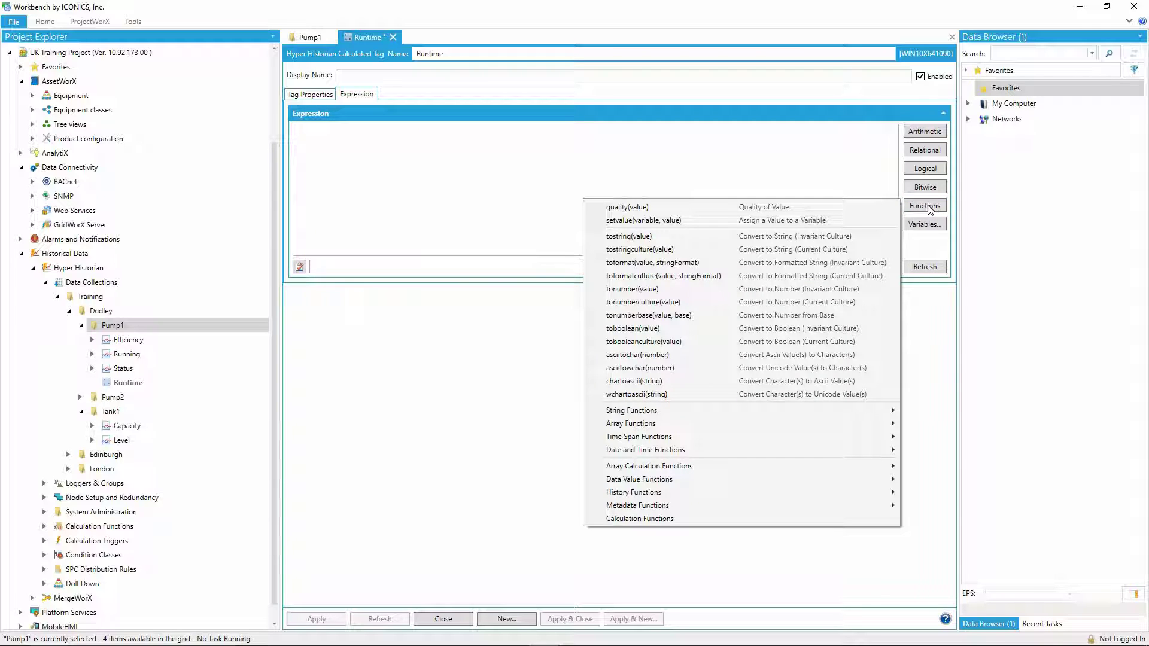
mouse_move(676, 471)
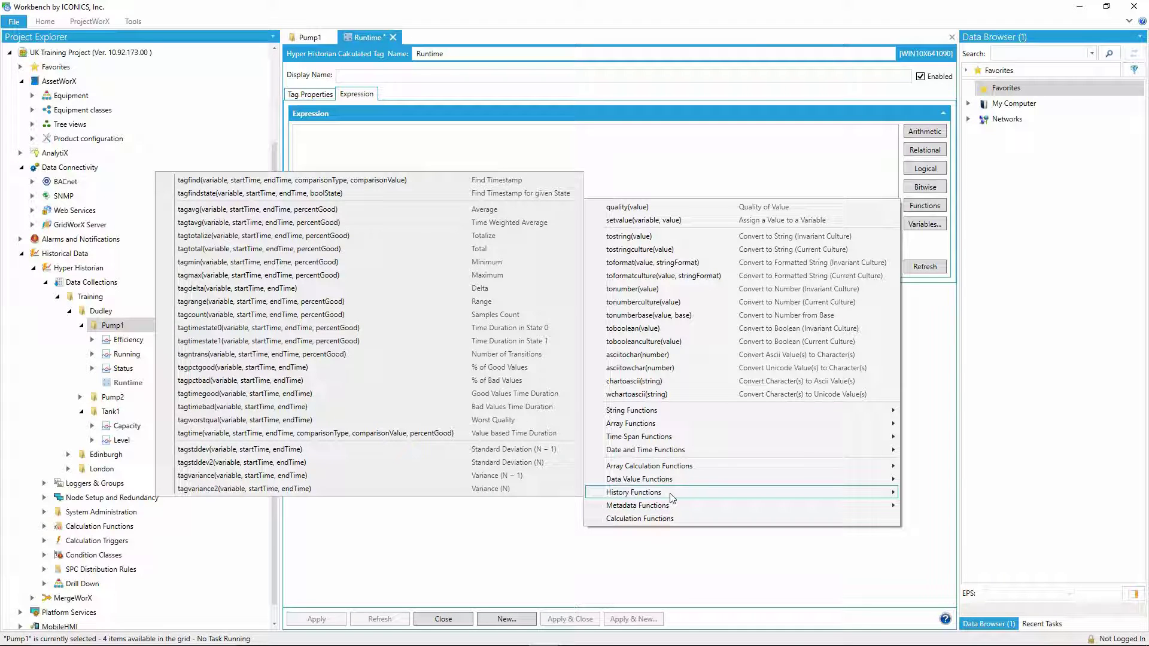
mouse_move(388, 343)
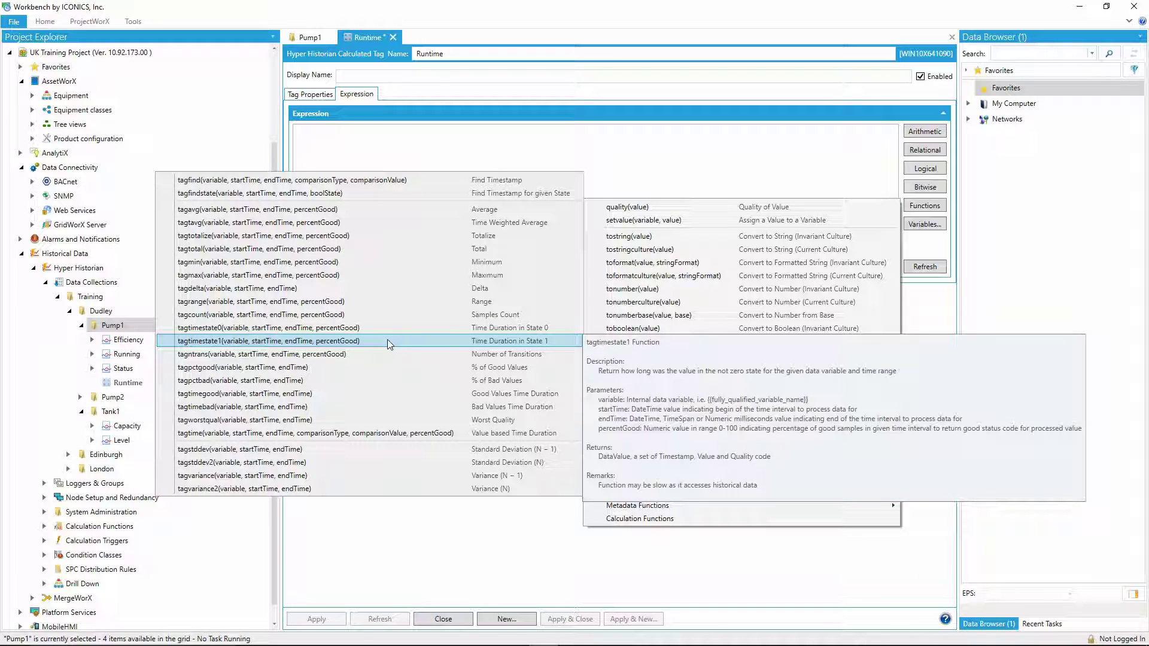
left_click(386, 339)
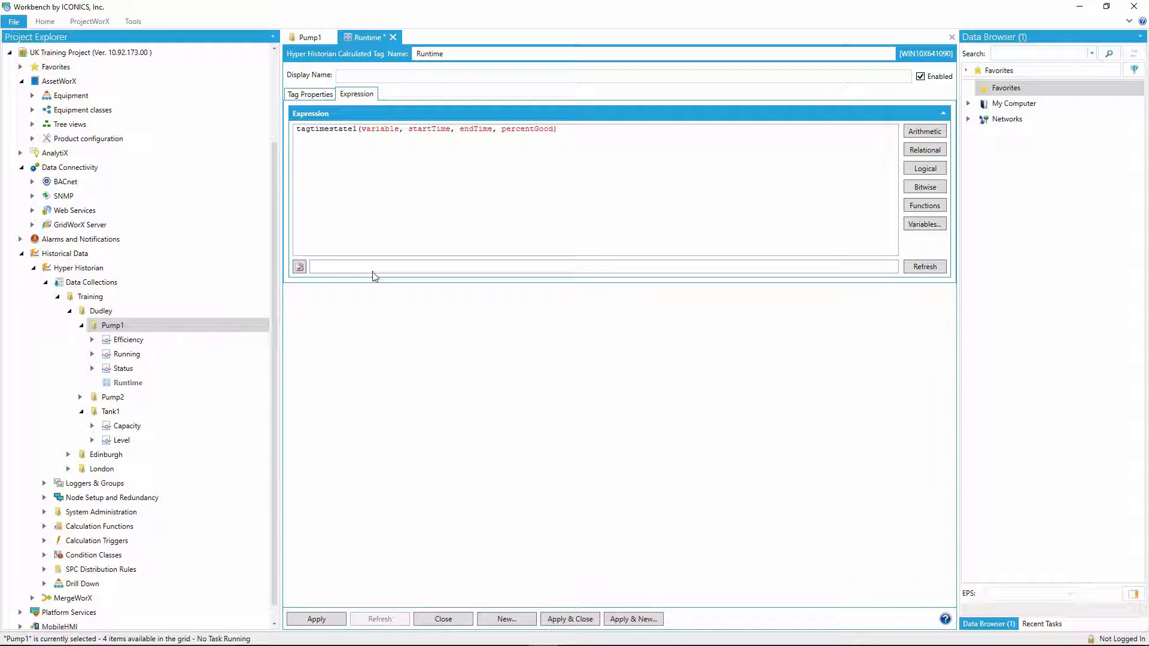
Replace the variable placeholder with Training.Dudley.Pump1.Running
left_click_drag(362, 129, 393, 130)
double_click(393, 129)
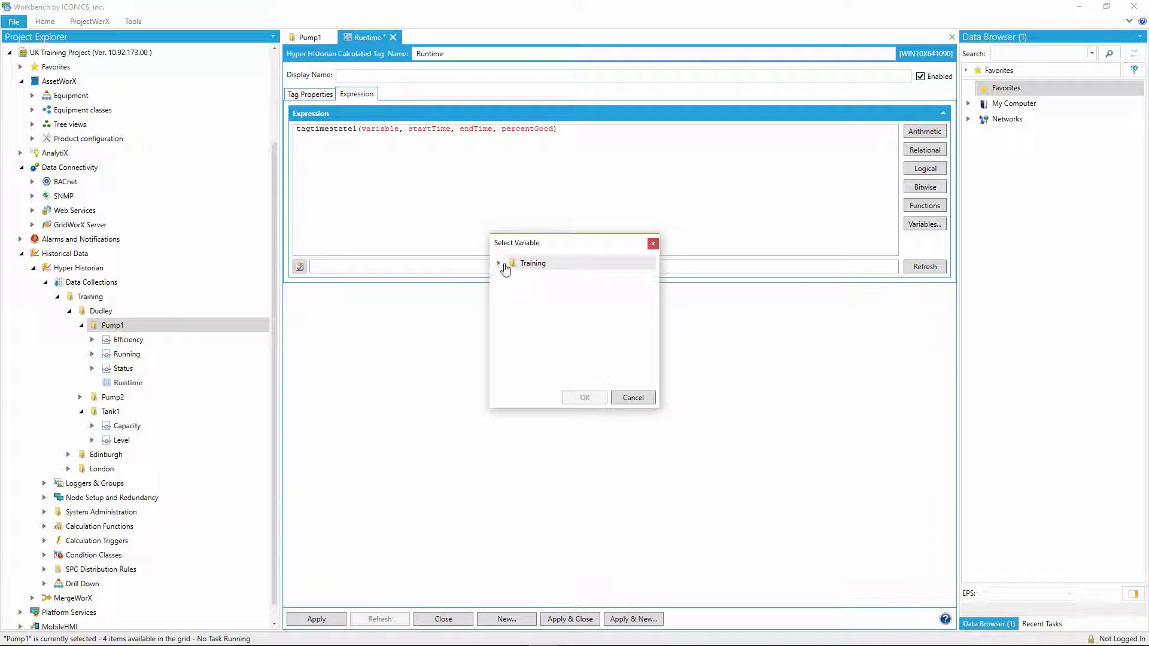
left_click(499, 263)
left_click(510, 277)
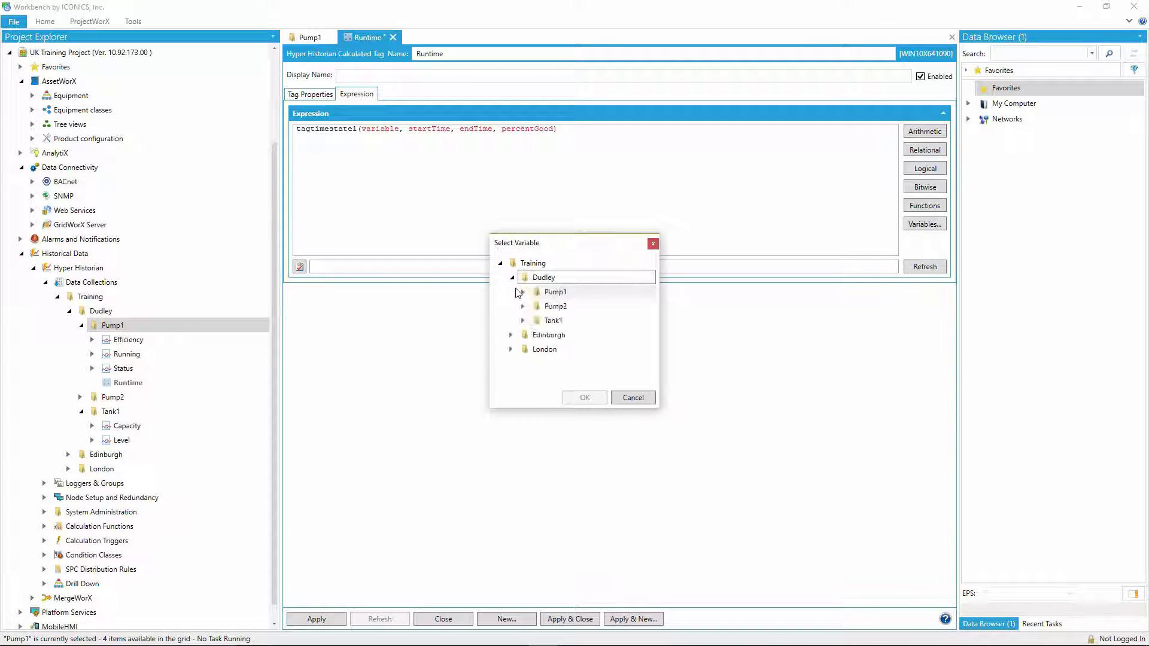
left_click(522, 292)
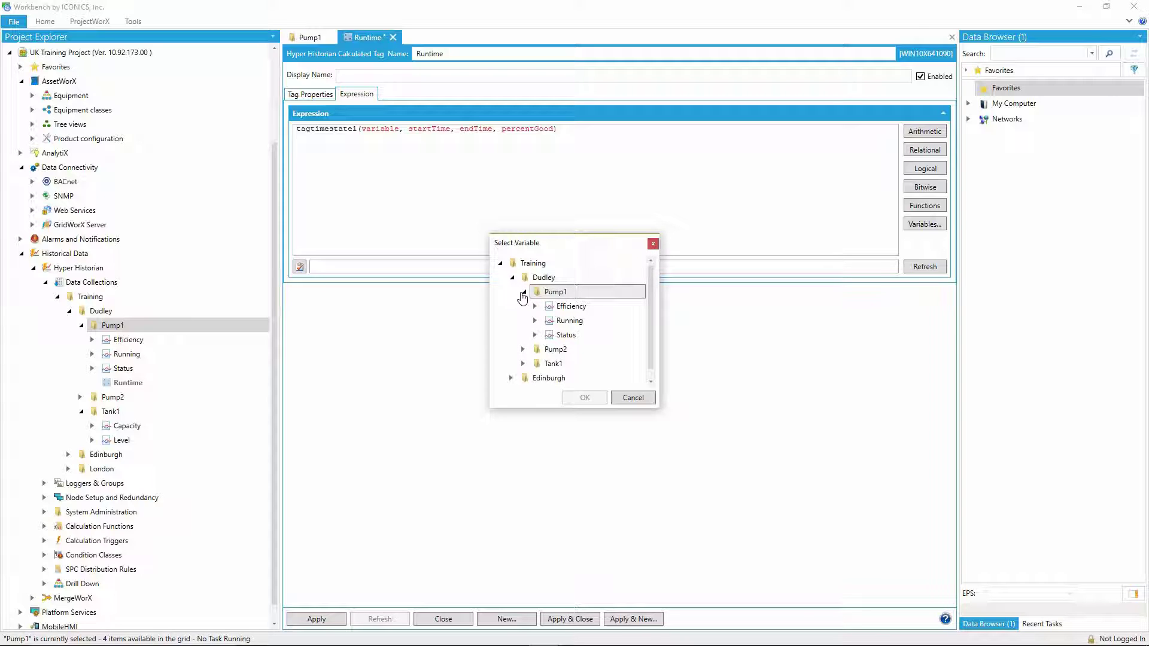
left_click(569, 321)
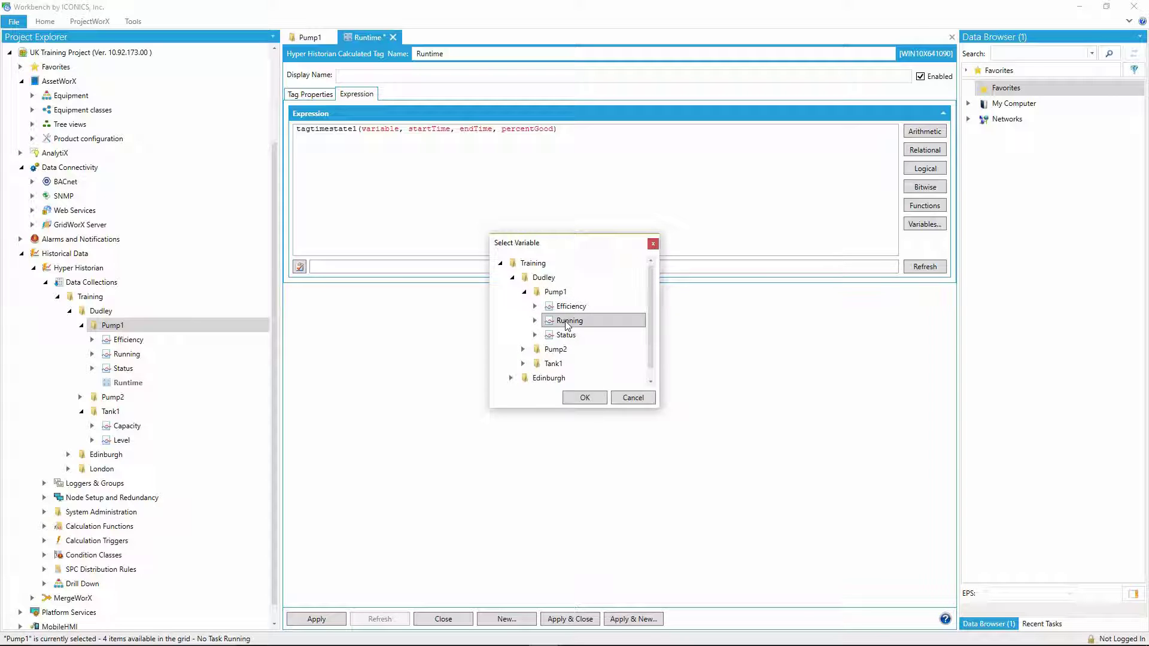
left_click(582, 398)
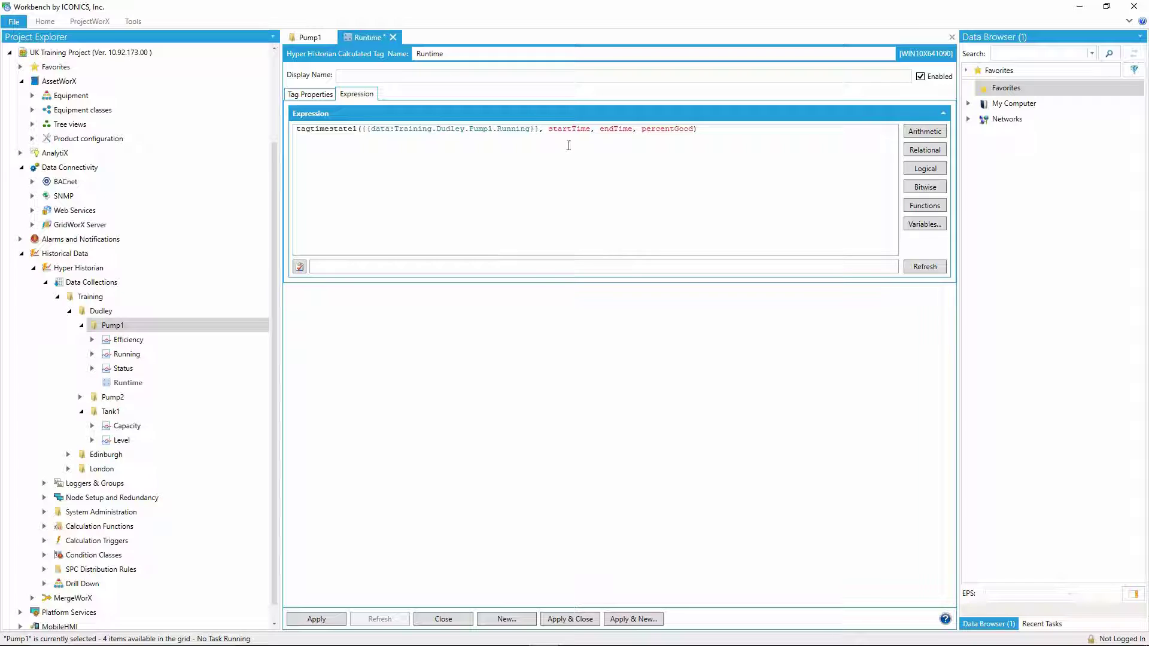
Set tagtimestate1's startTime to today() and endTime to now()
double_click(570, 129)
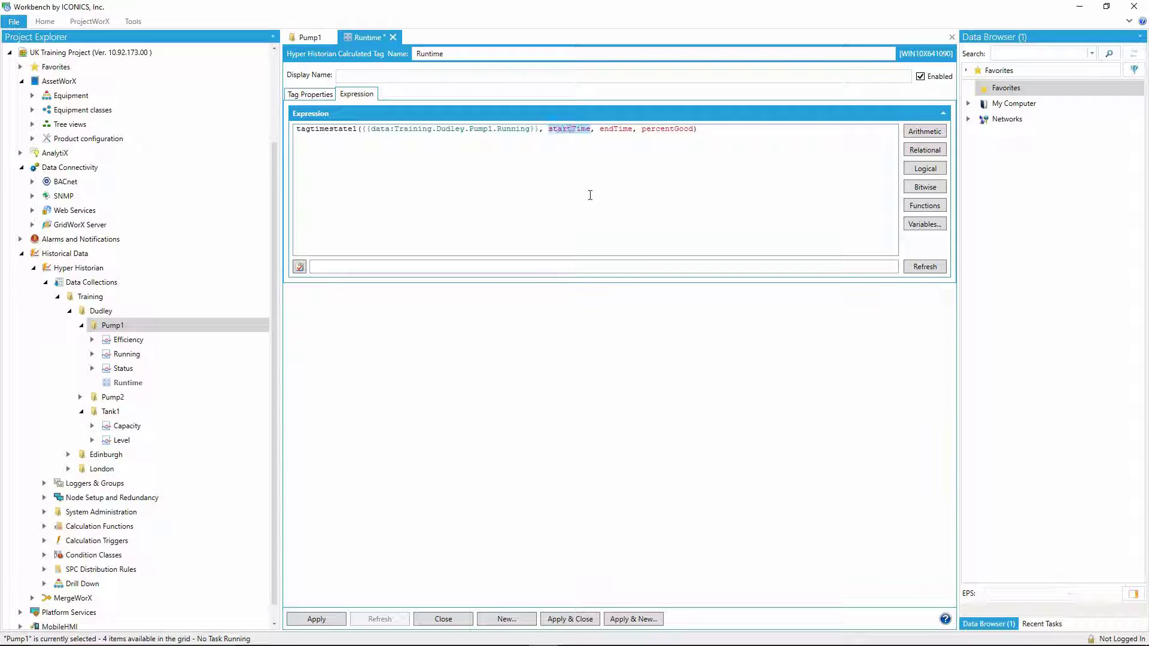
left_click(926, 207)
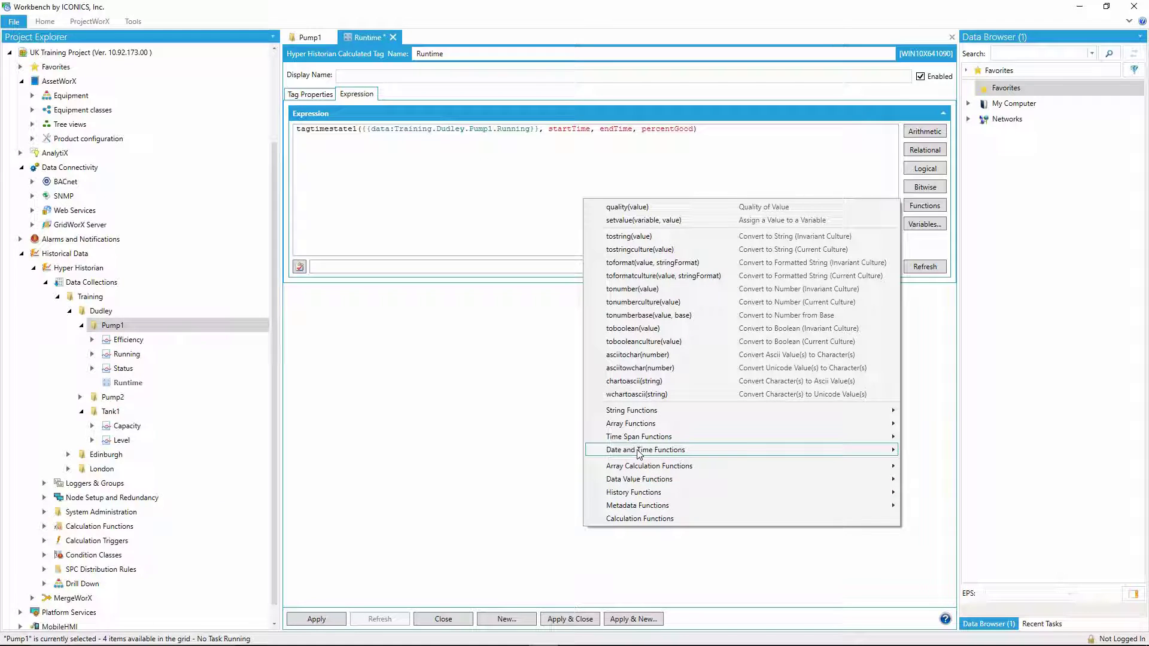
mouse_move(639, 454)
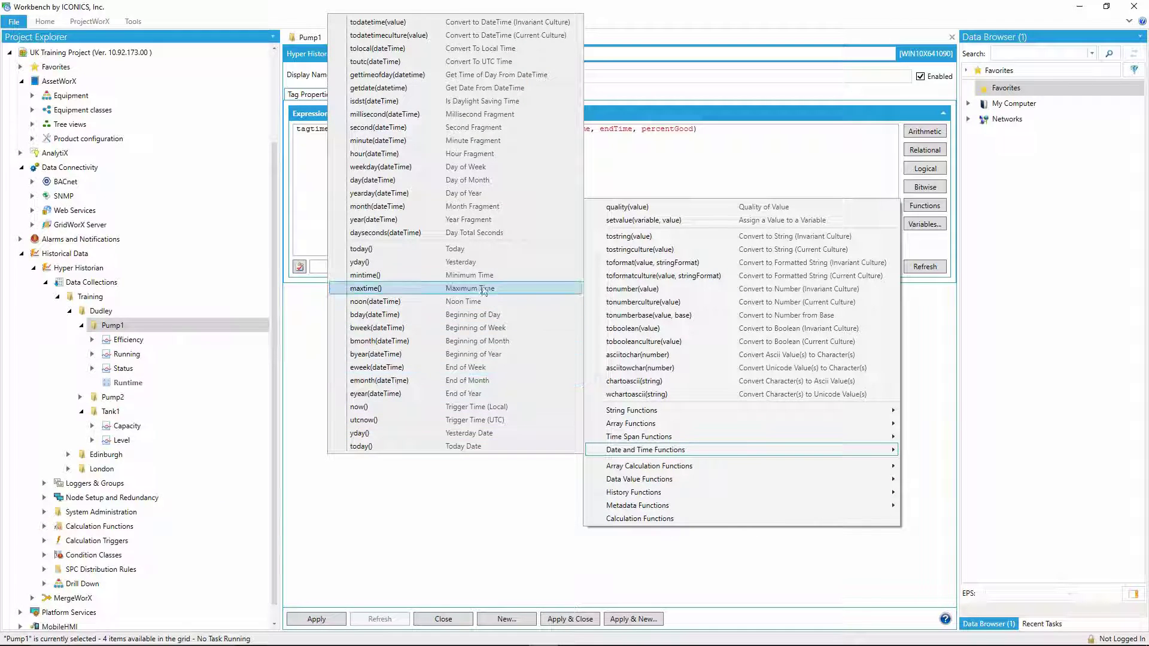
left_click(479, 249)
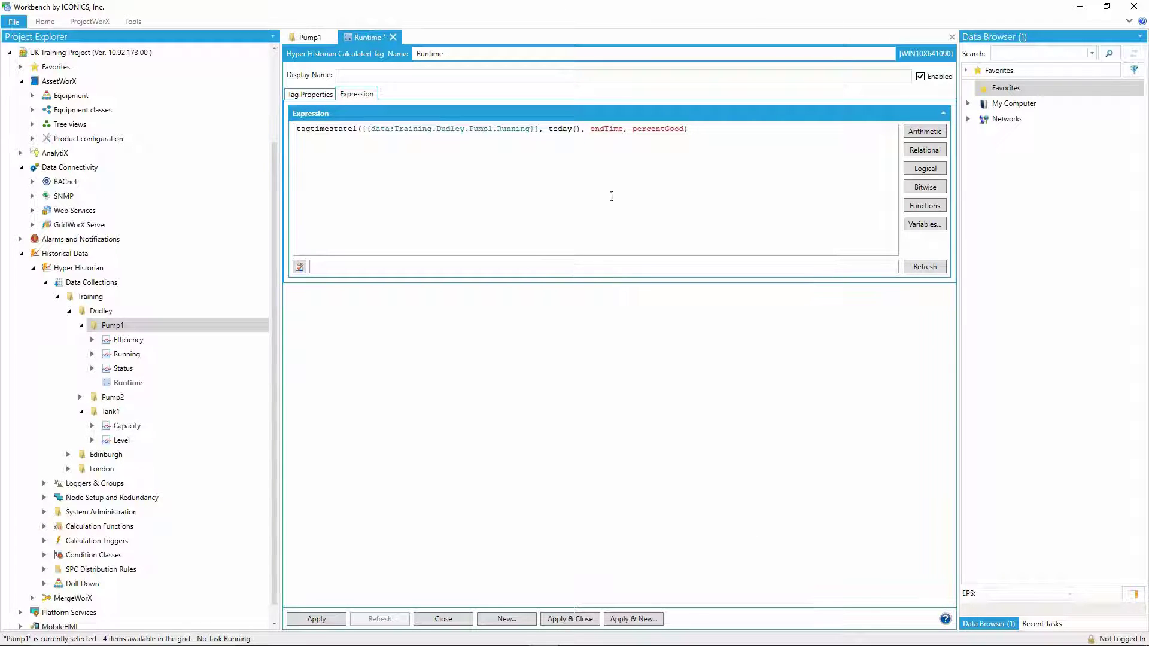
double_click(607, 129)
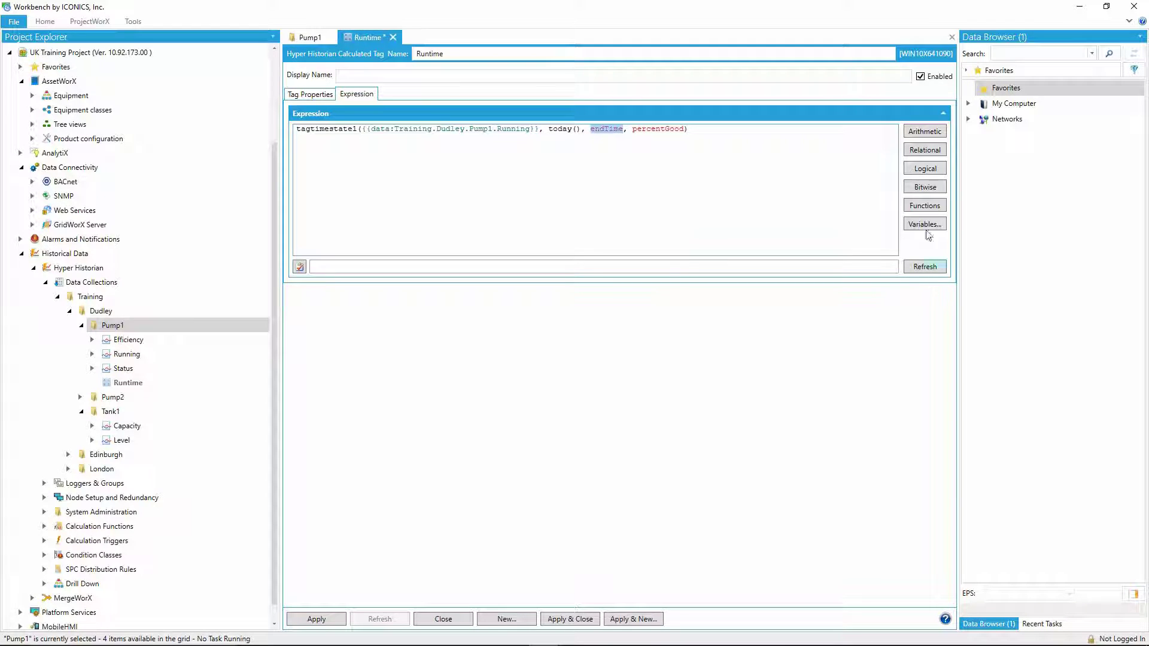
left_click(925, 206)
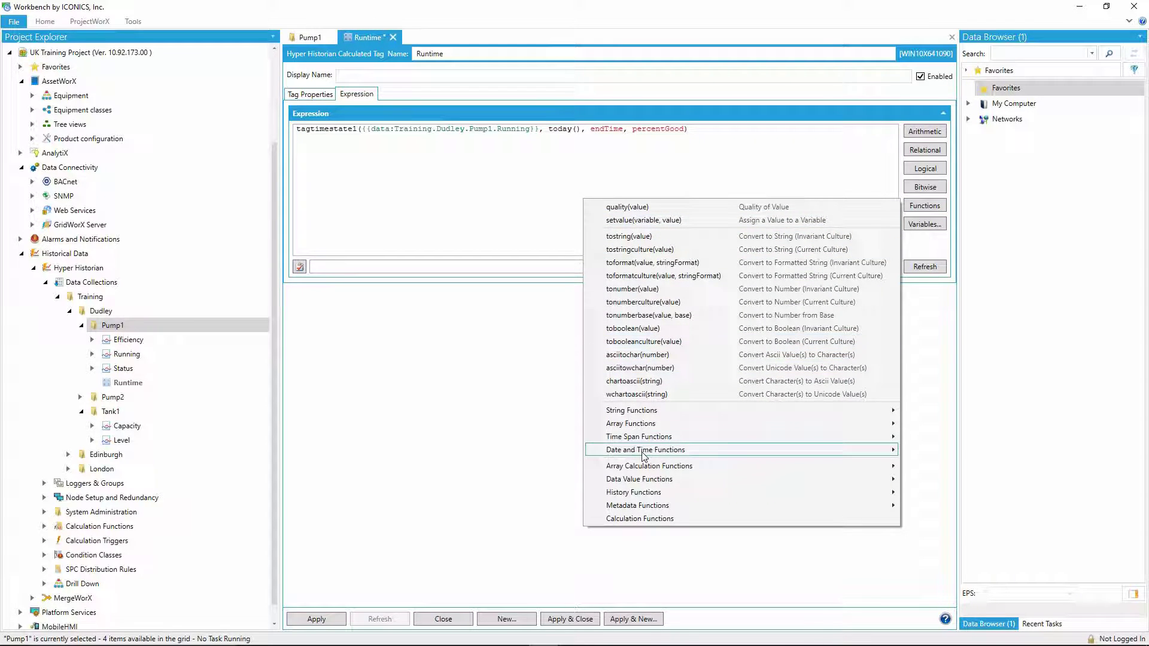
mouse_move(643, 456)
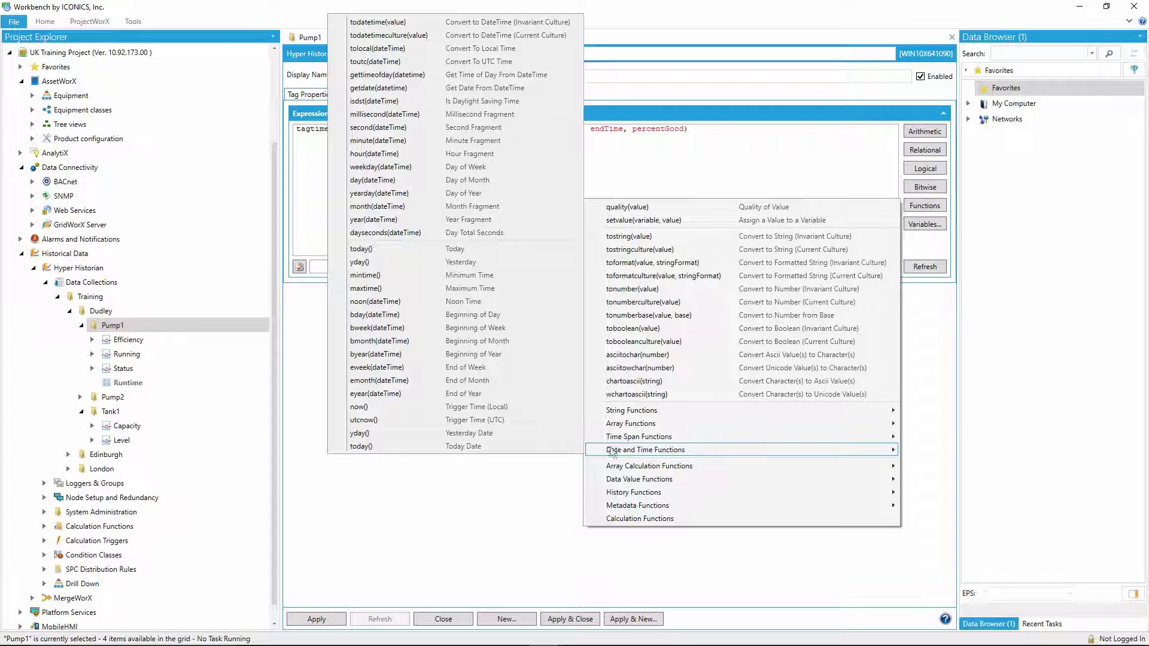
left_click(501, 406)
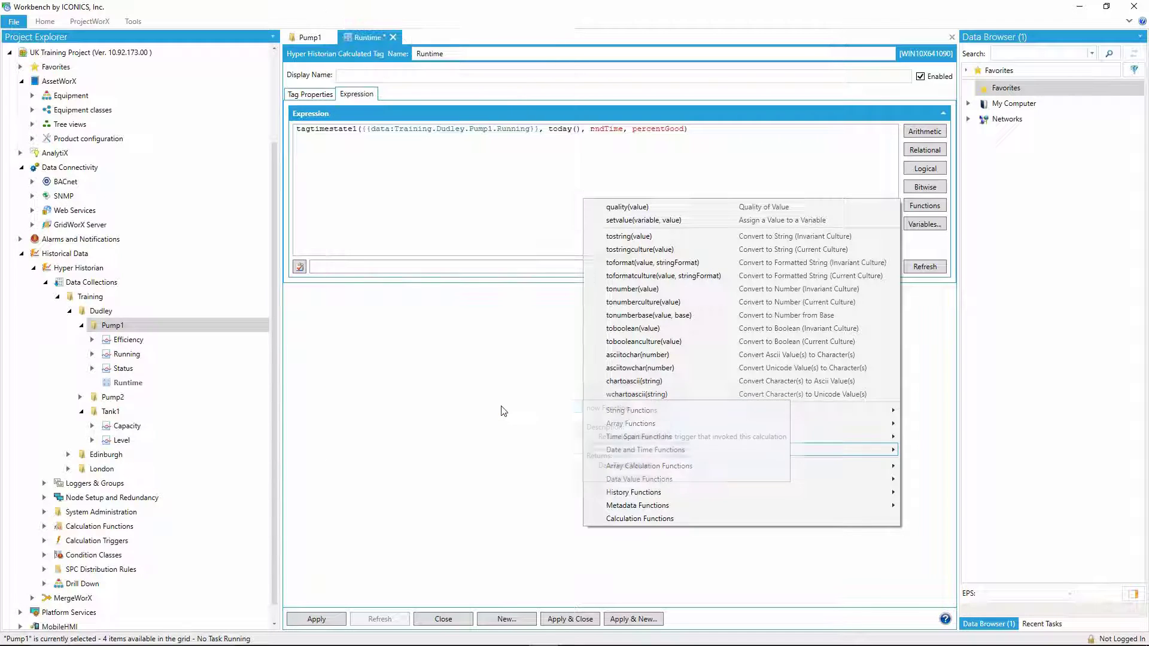
Set percentGood to 0, check the expression for errors, and apply Runtime
double_click(645, 132)
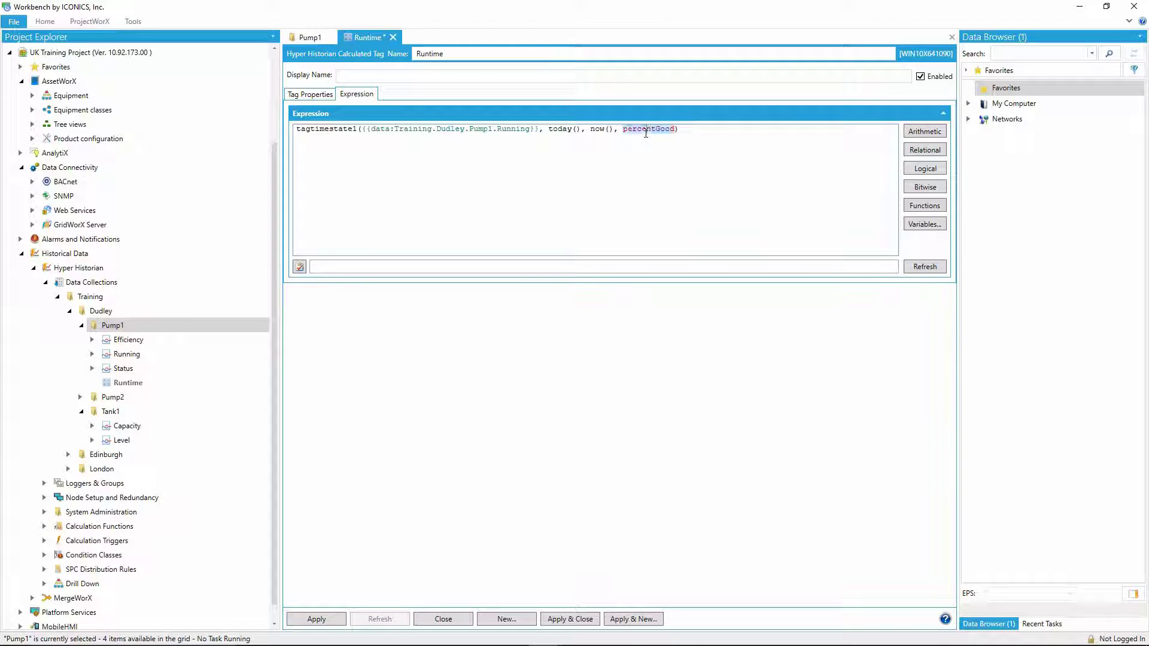
type("0")
left_click(300, 268)
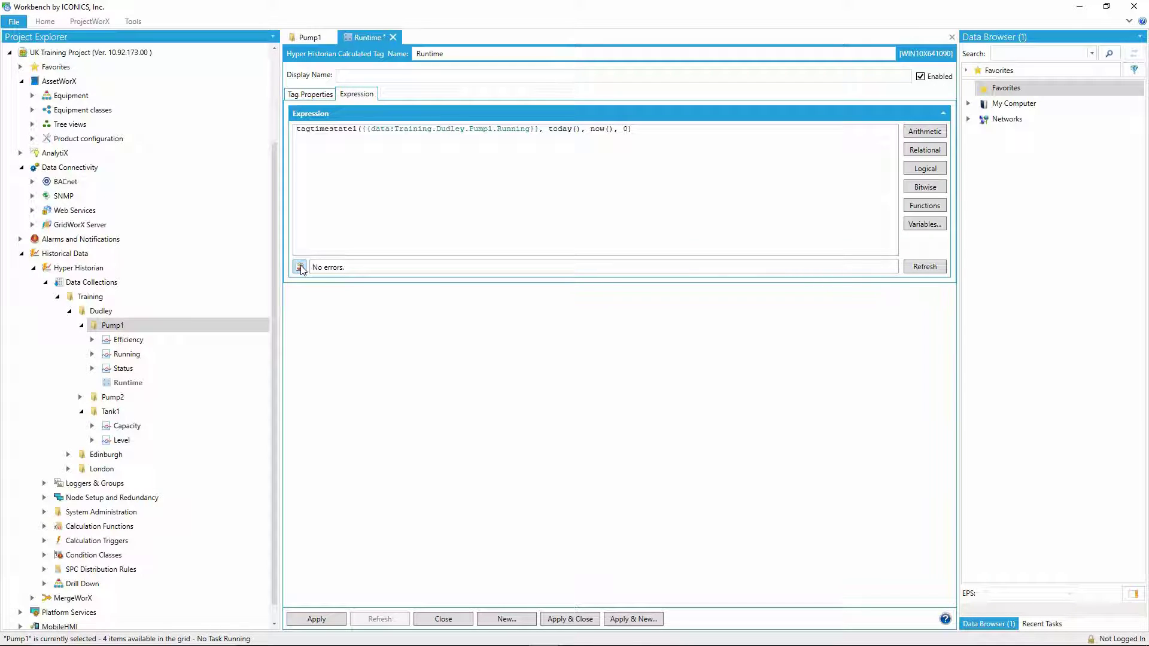
left_click(316, 620)
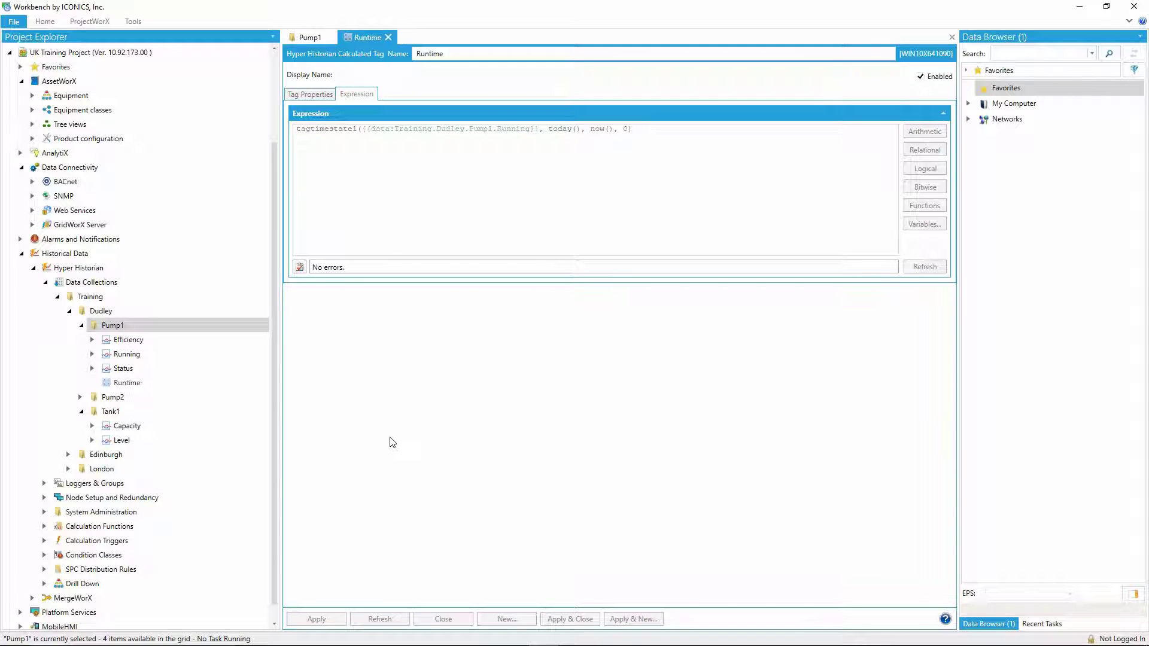
Add a calculated tag named NoOfStartsToday under Pump1
right_click(112, 326)
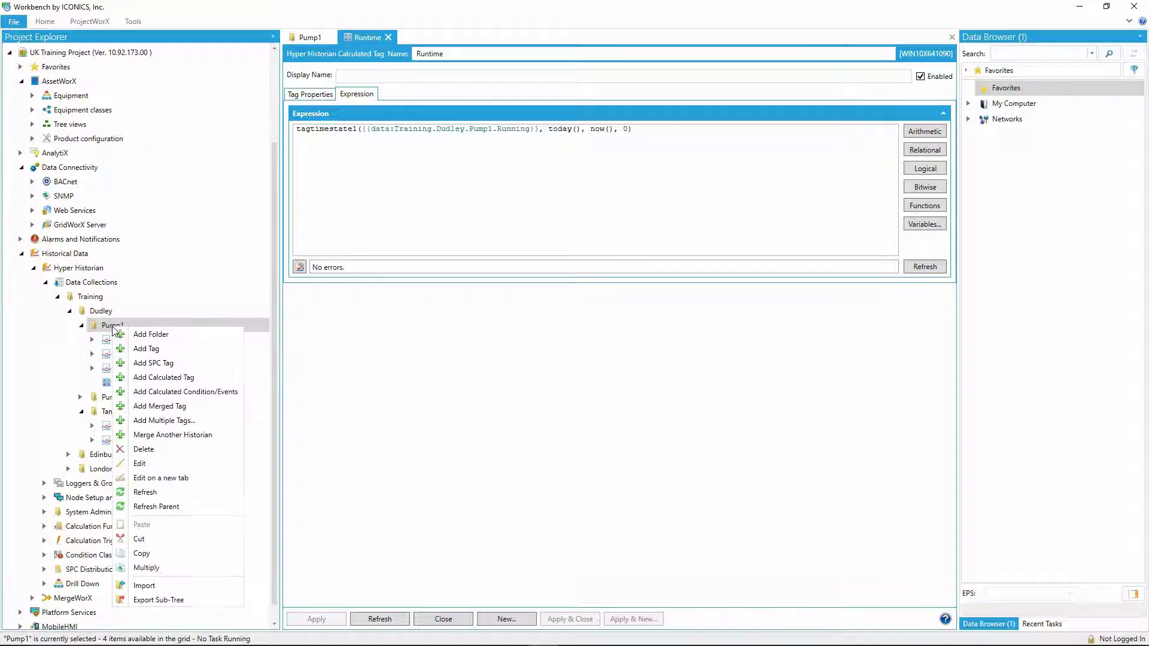
left_click(163, 378)
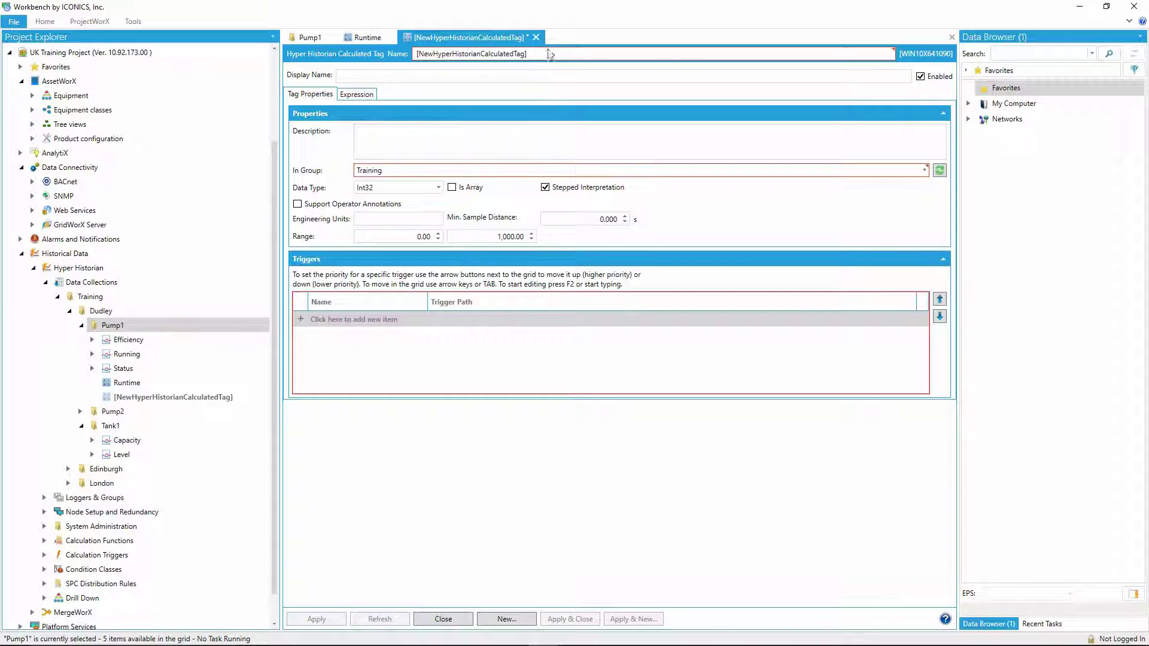
type("No")
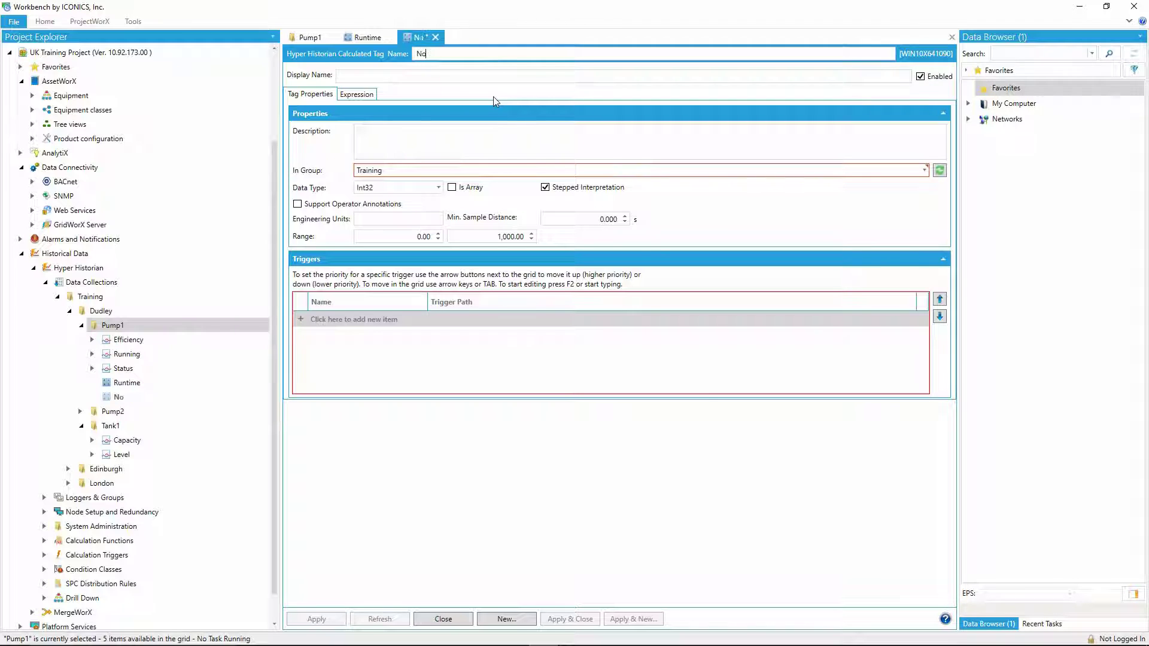
type("OfStarts")
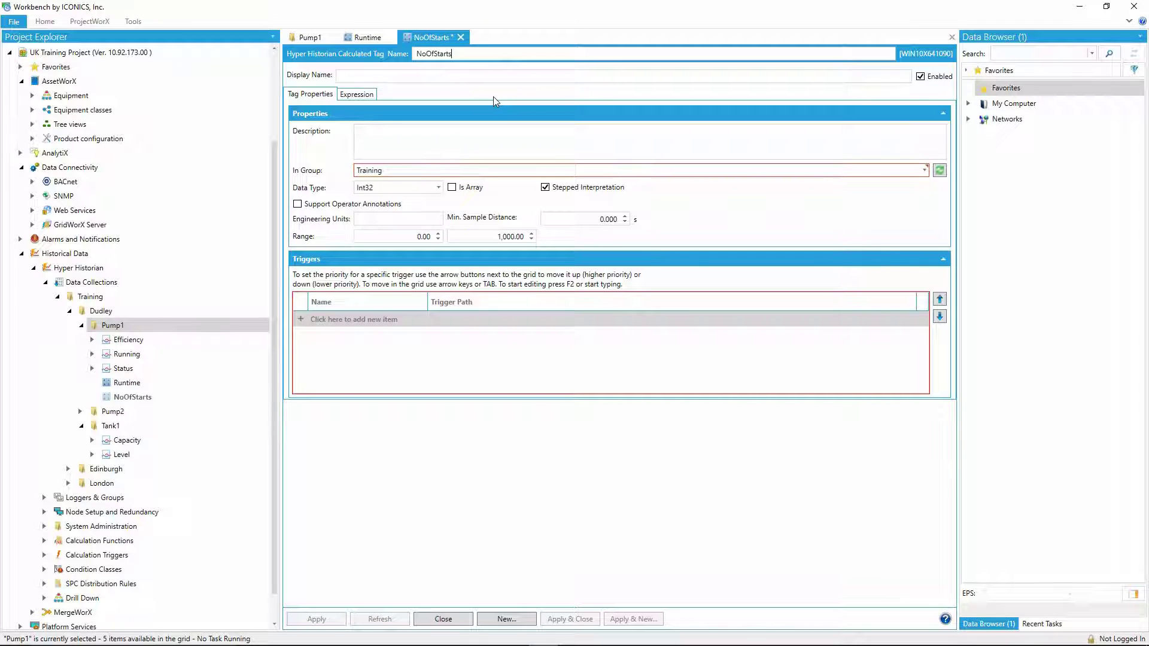
type("Today")
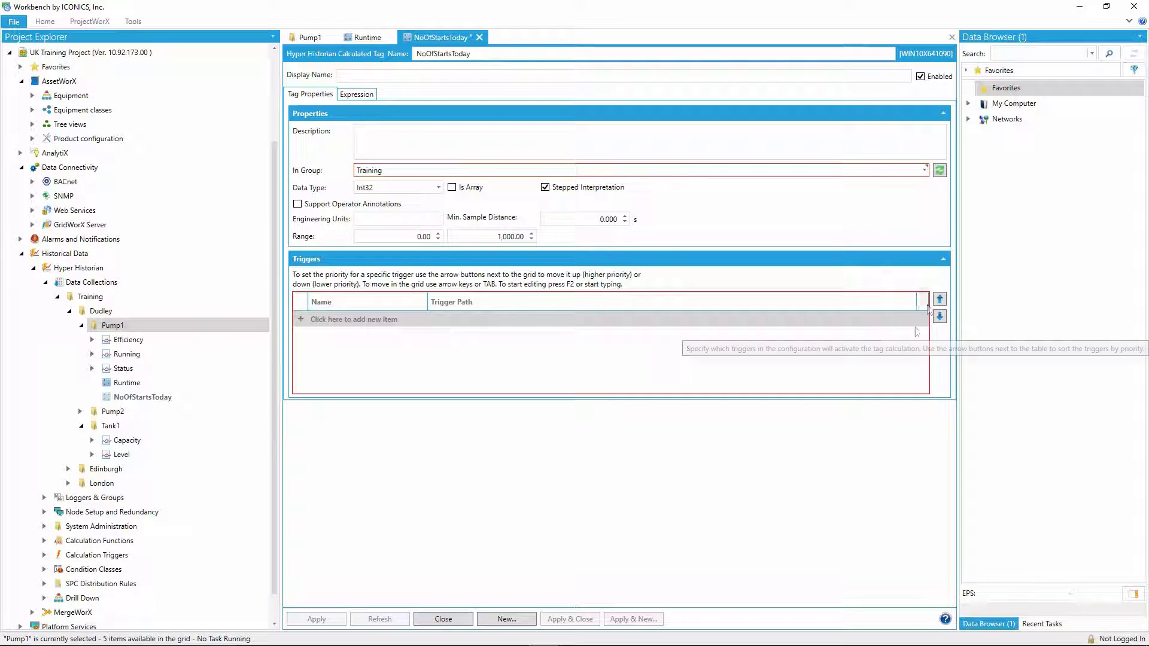
Give NoOfStartsToday a Periodic 1min trigger
left_click(922, 321)
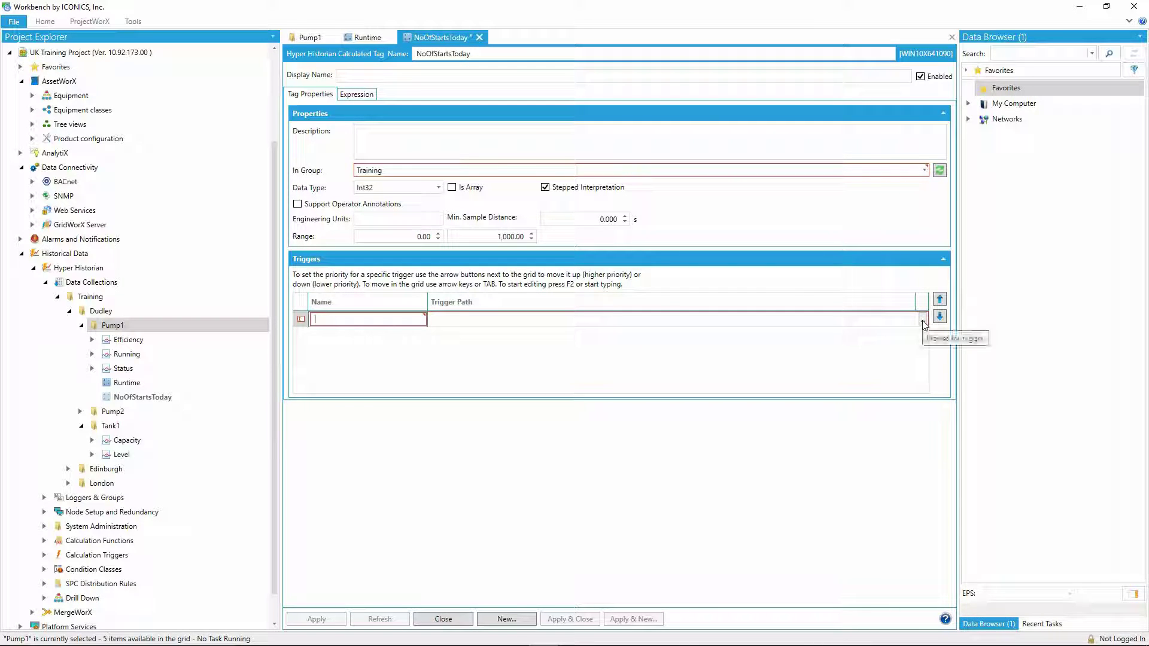
left_click(922, 321)
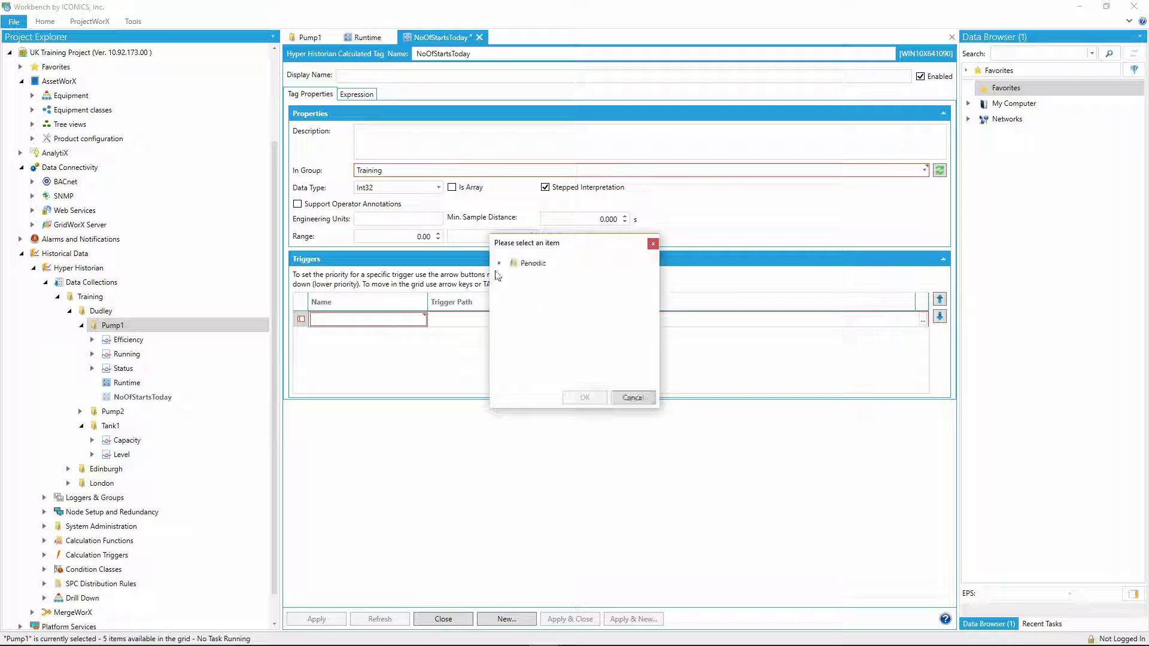
left_click(500, 263)
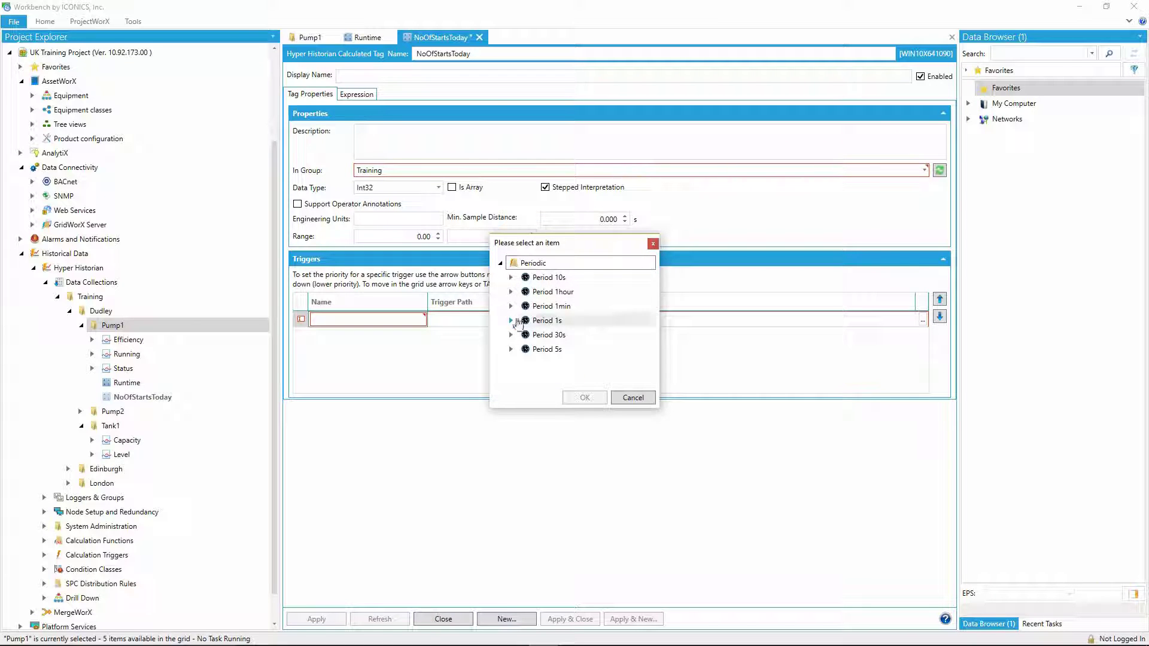
left_click(541, 306)
left_click(580, 397)
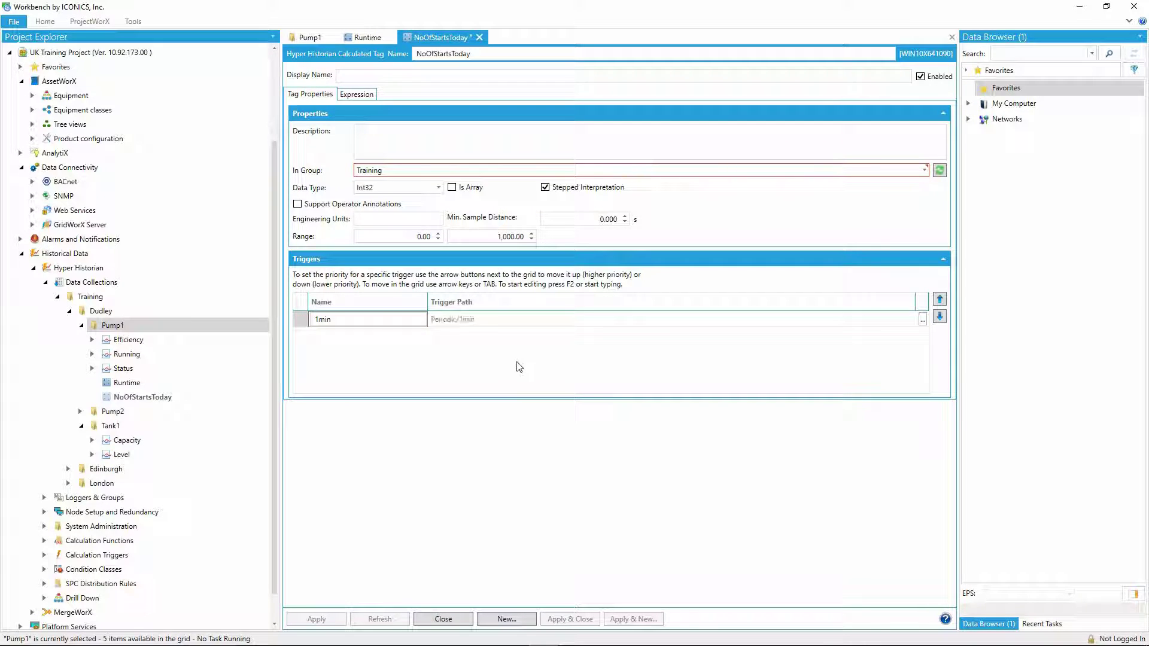
left_click(358, 97)
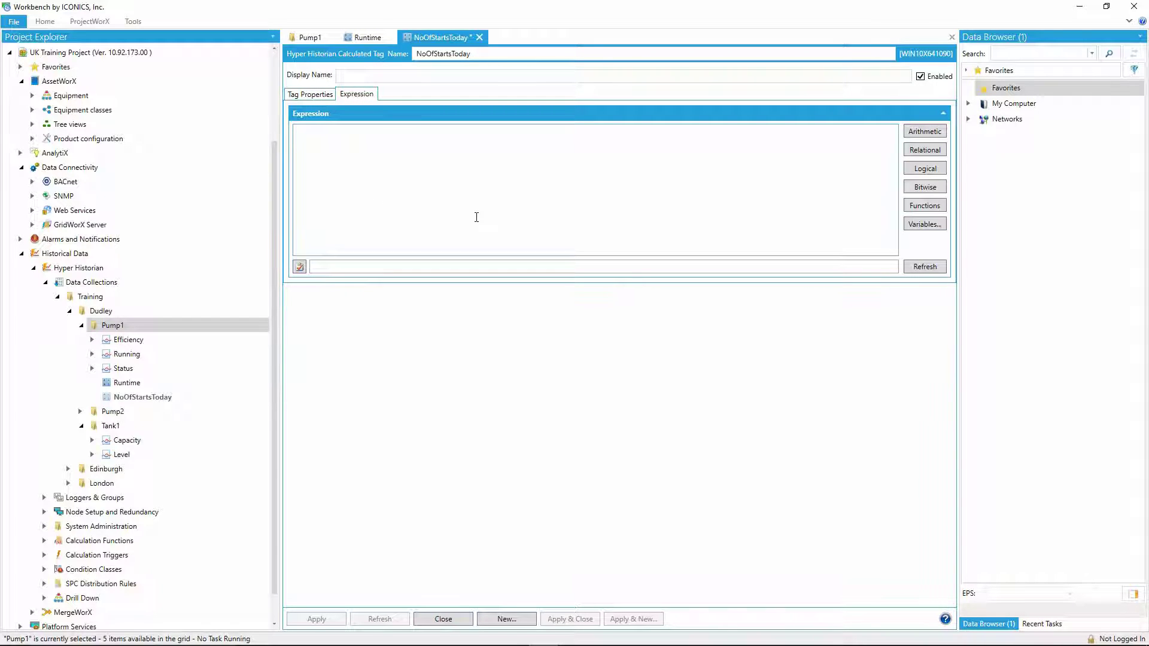
Insert the tagntrans history function into NoOfStartsToday's expression
left_click(924, 205)
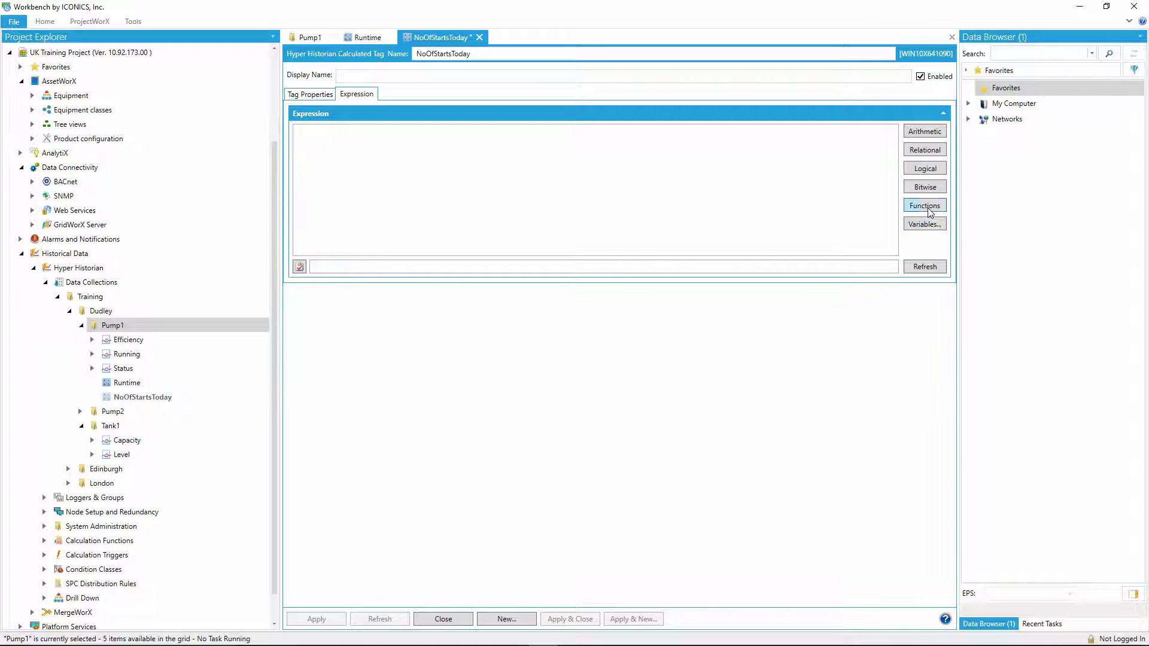
mouse_move(647, 495)
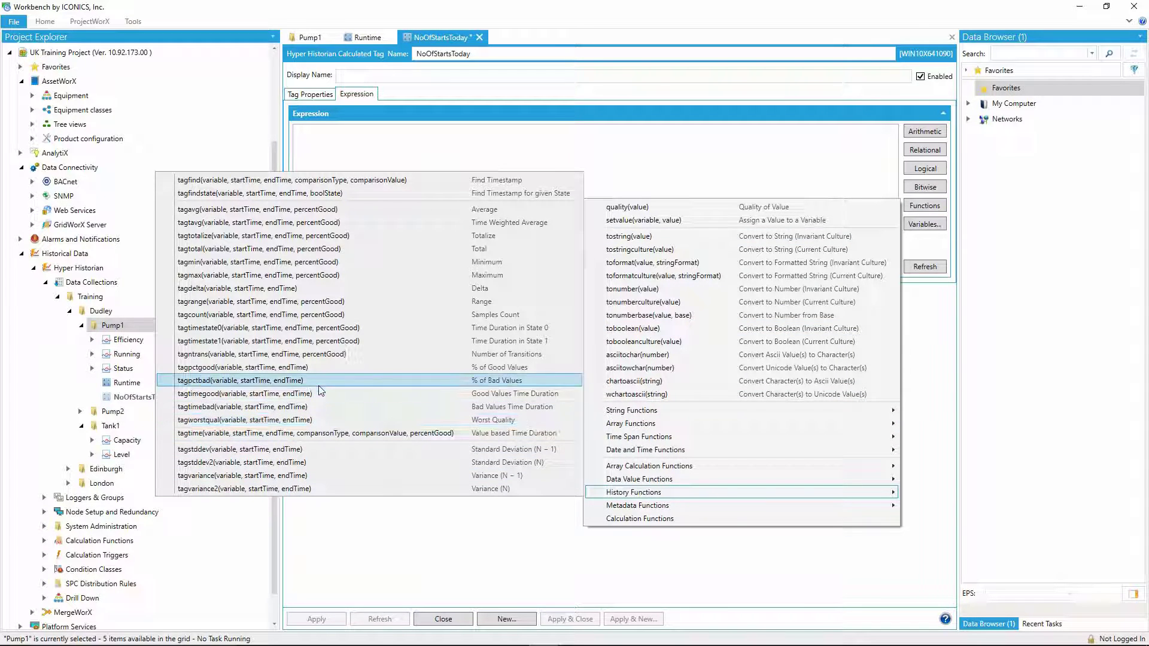
mouse_move(328, 357)
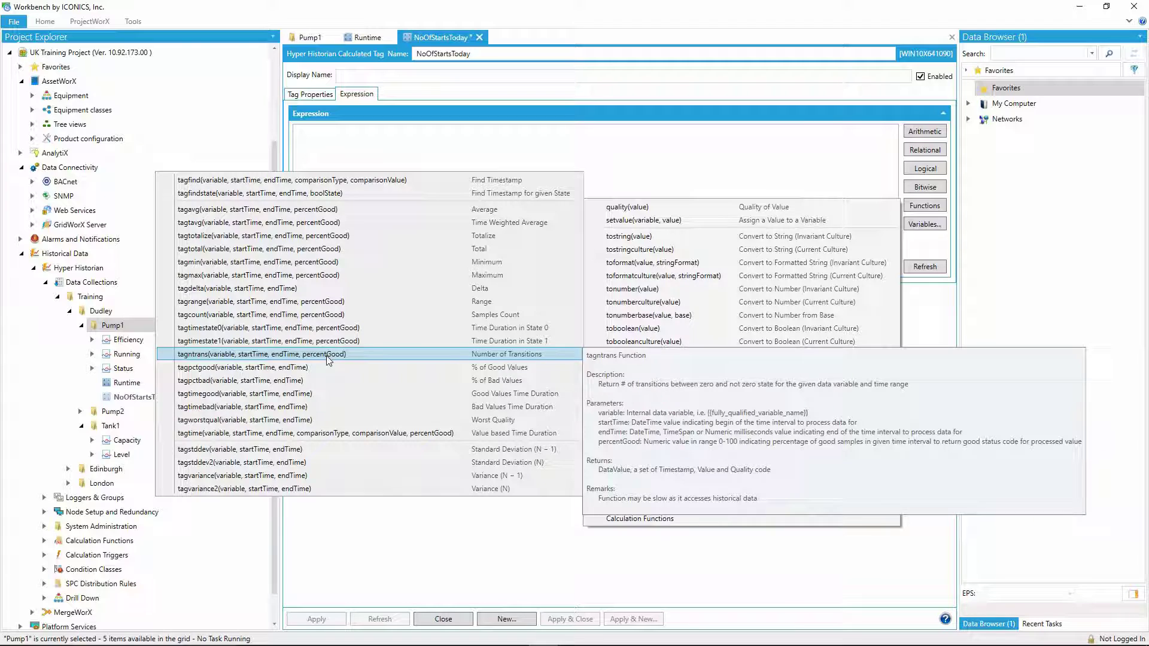
left_click(328, 355)
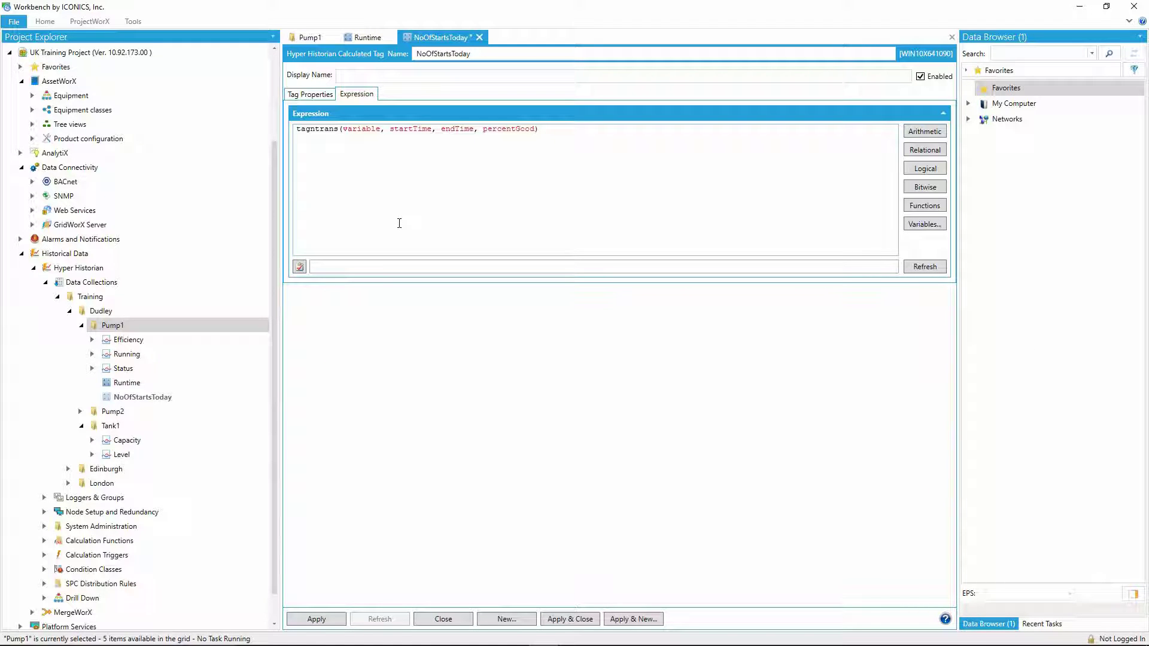
Set tagntrans's variable to Pump1's Running tag
double_click(360, 128)
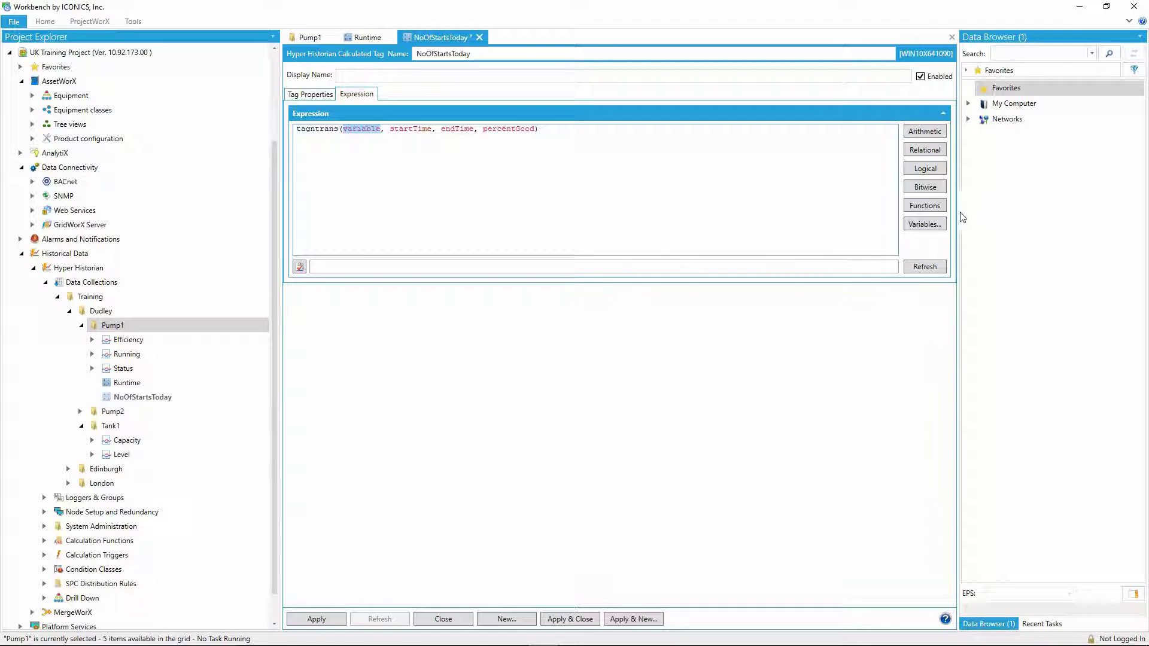
left_click(924, 224)
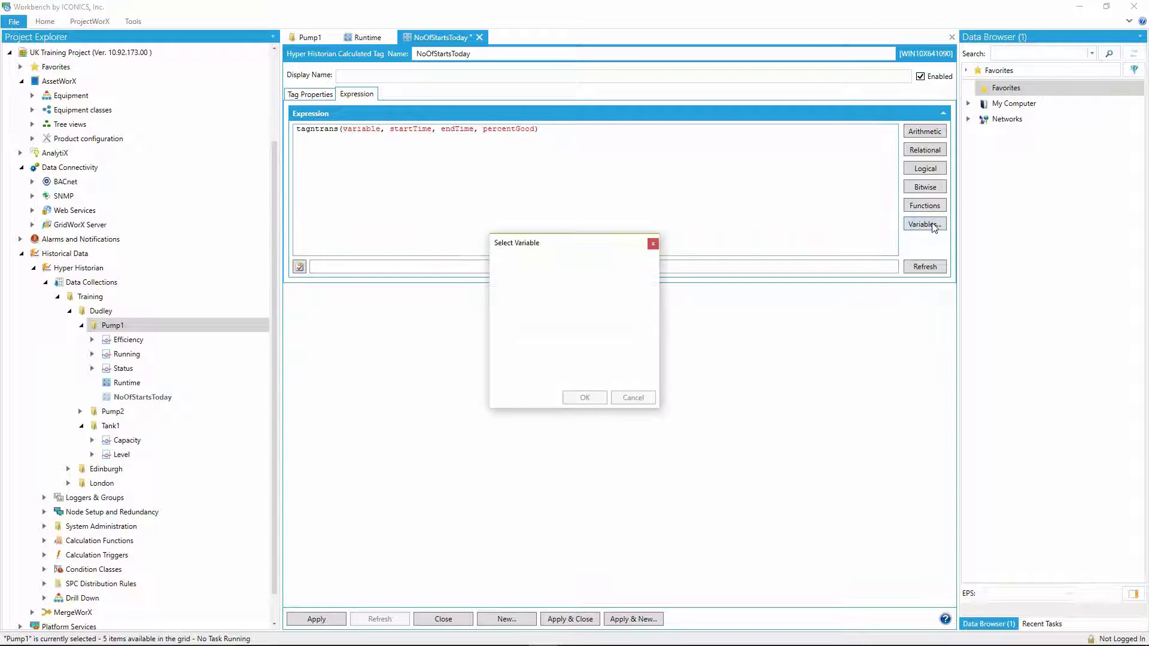
left_click(499, 264)
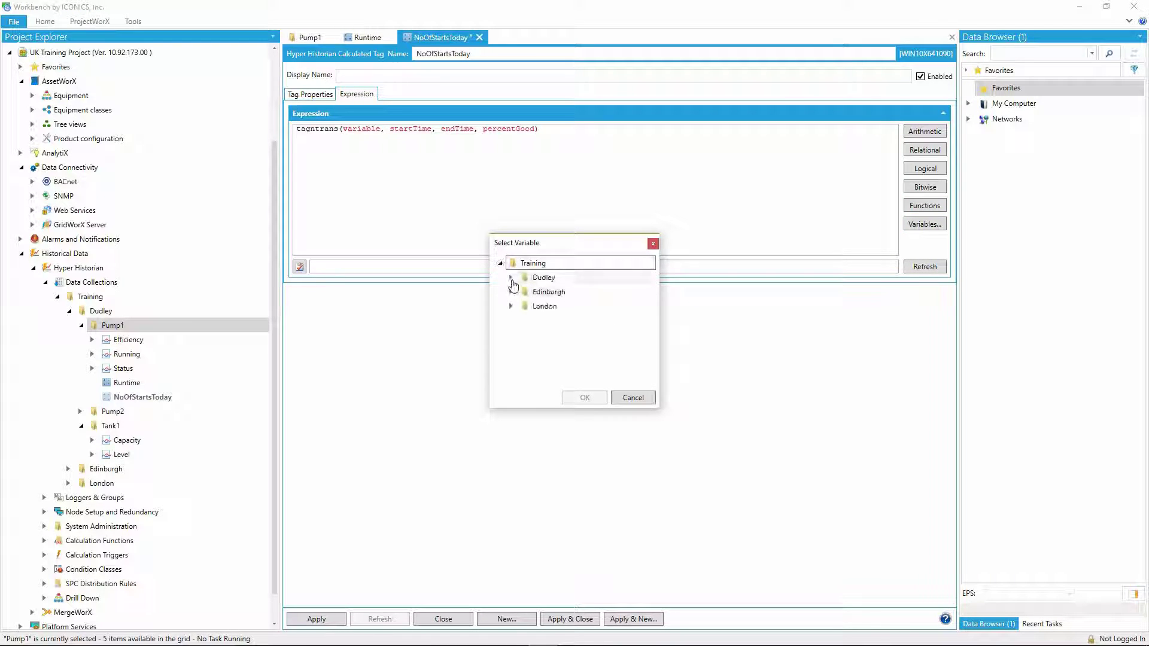
left_click(512, 277)
left_click(522, 292)
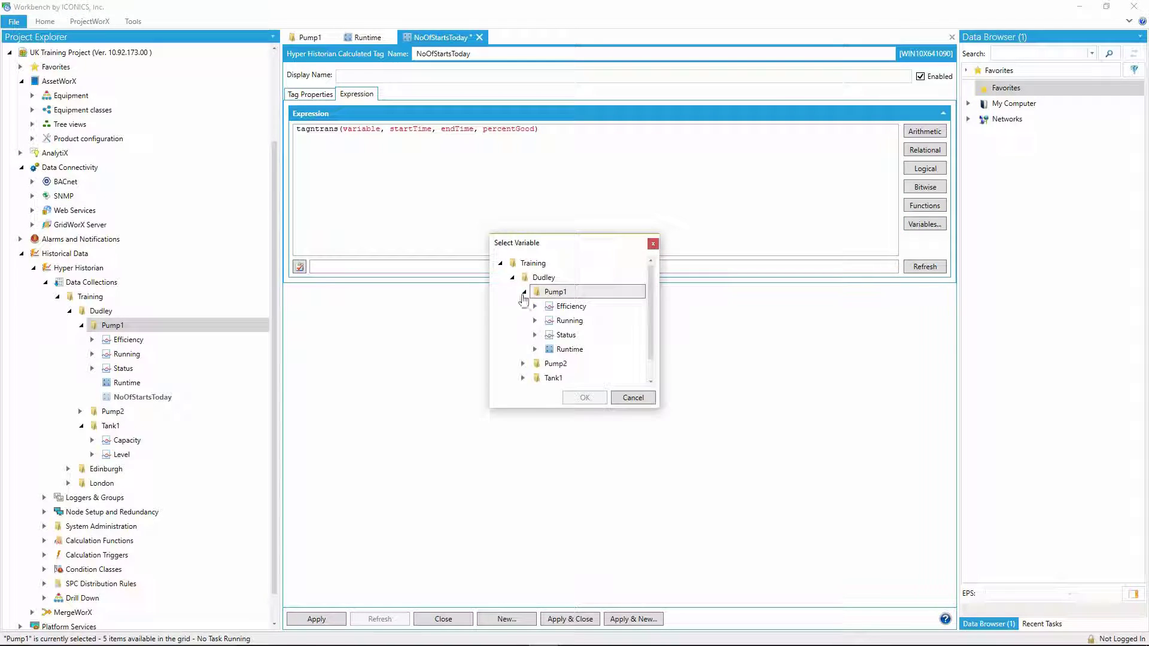
left_click(565, 320)
left_click(581, 397)
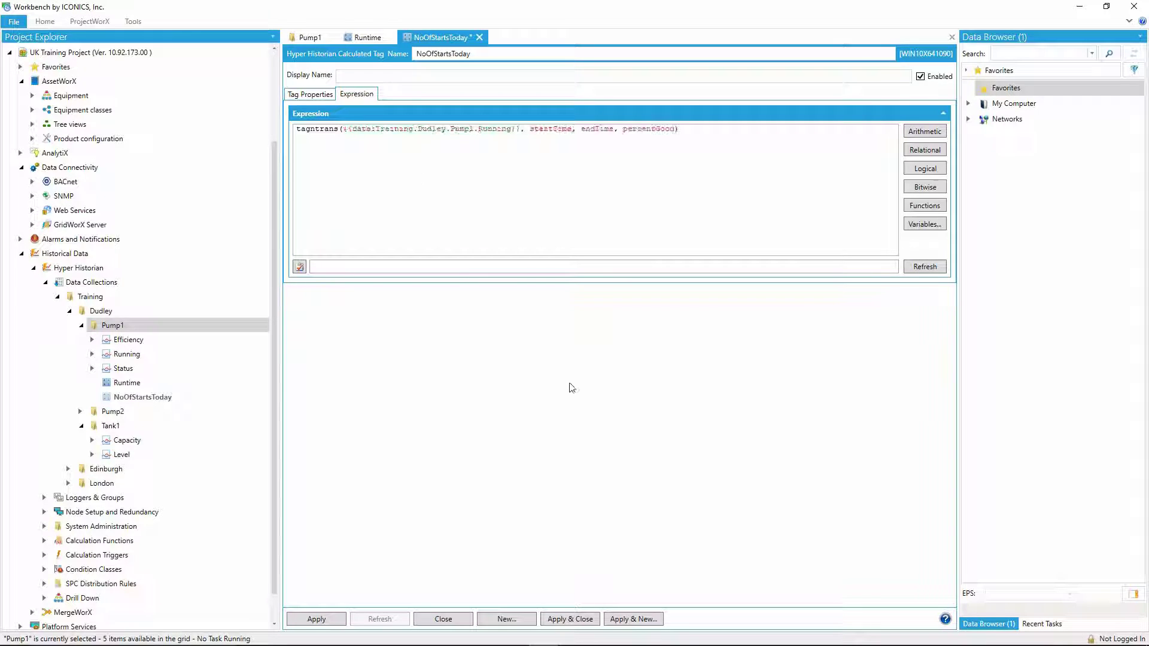
Set tagntrans's startTime to today() and endTime to now()
double_click(549, 131)
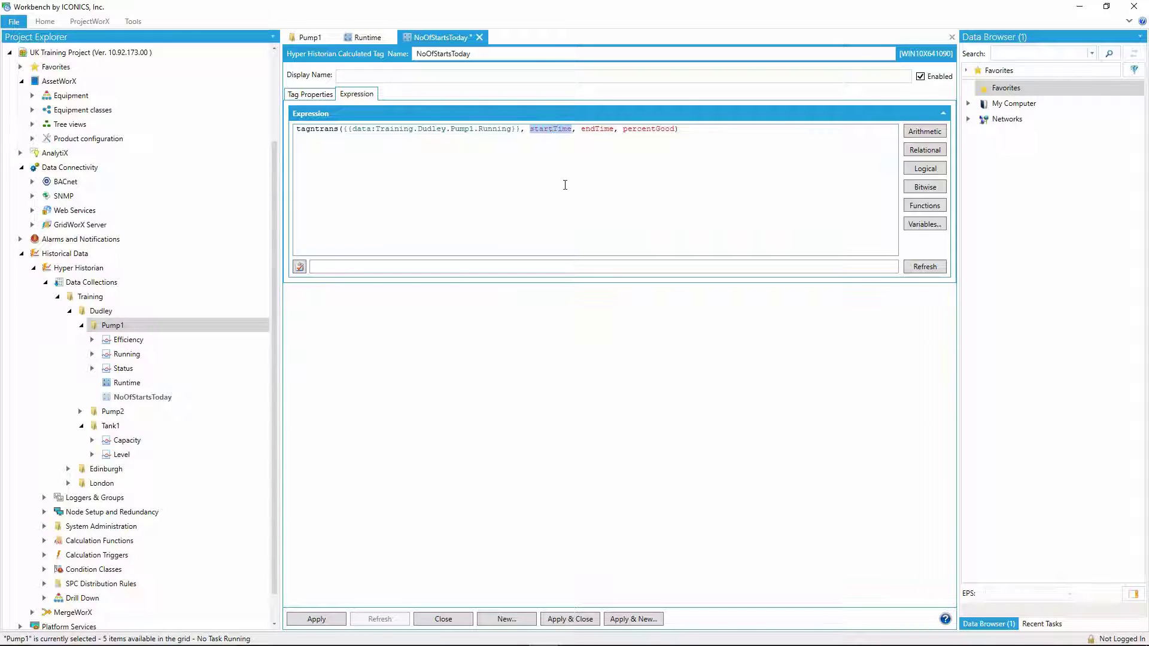
left_click(924, 206)
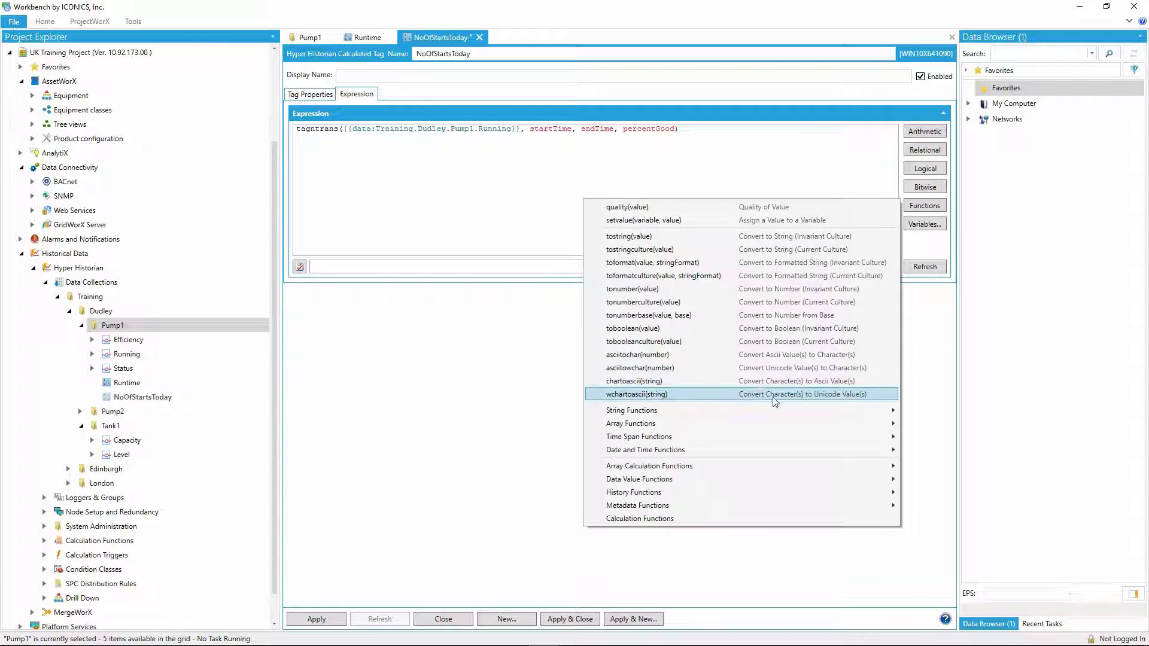
mouse_move(622, 453)
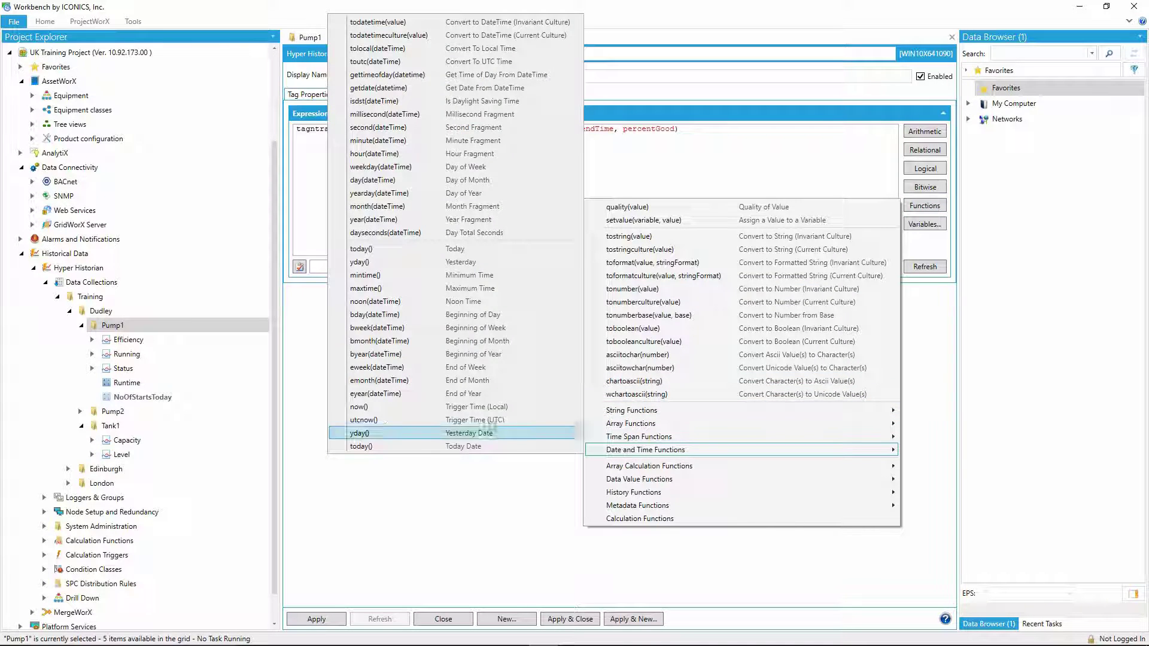
left_click(408, 250)
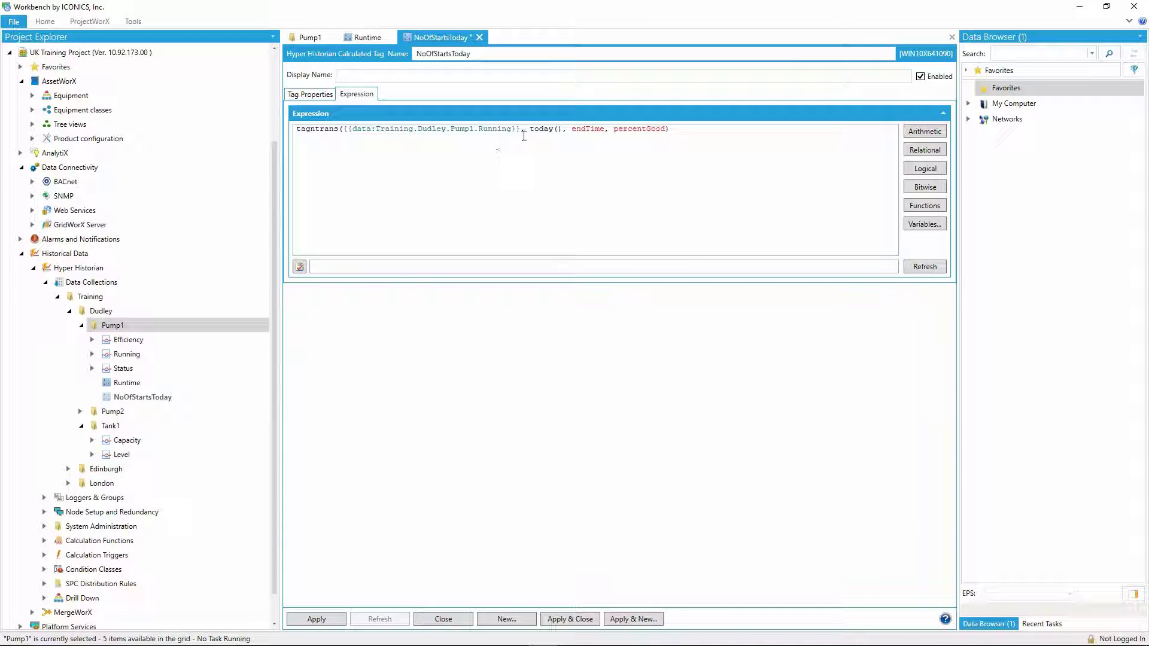
double_click(593, 128)
left_click(921, 206)
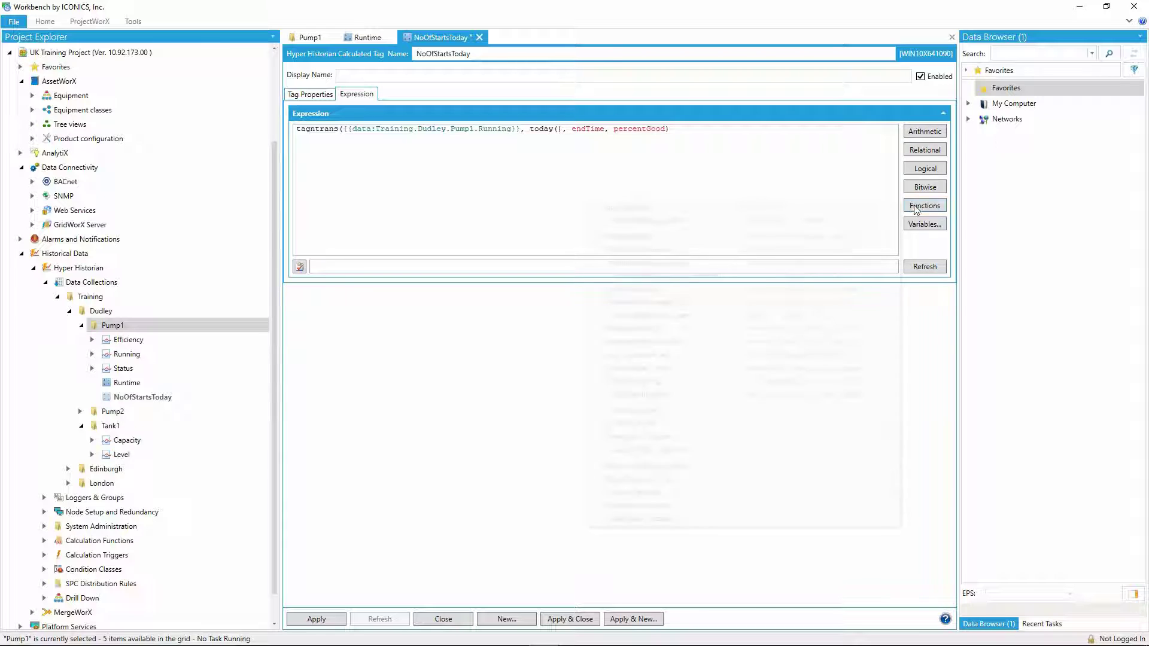
mouse_move(646, 450)
left_click(402, 405)
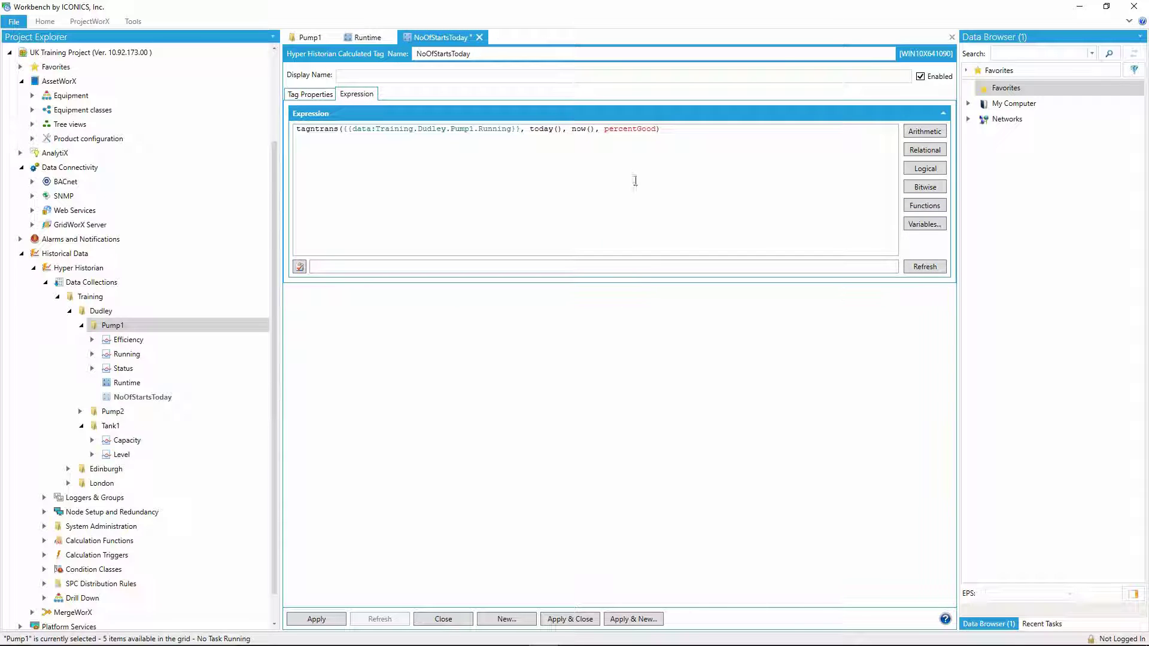
Set percentGood to 0, check for errors, and apply NoOfStartsToday
double_click(633, 129)
type("0")
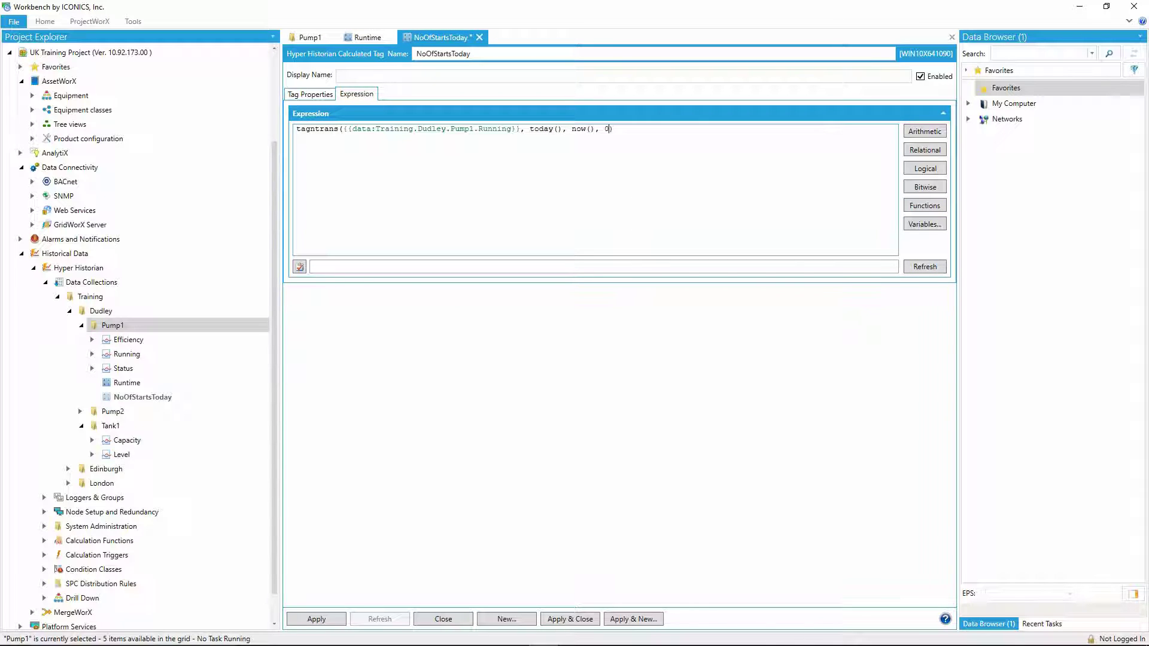
left_click(300, 266)
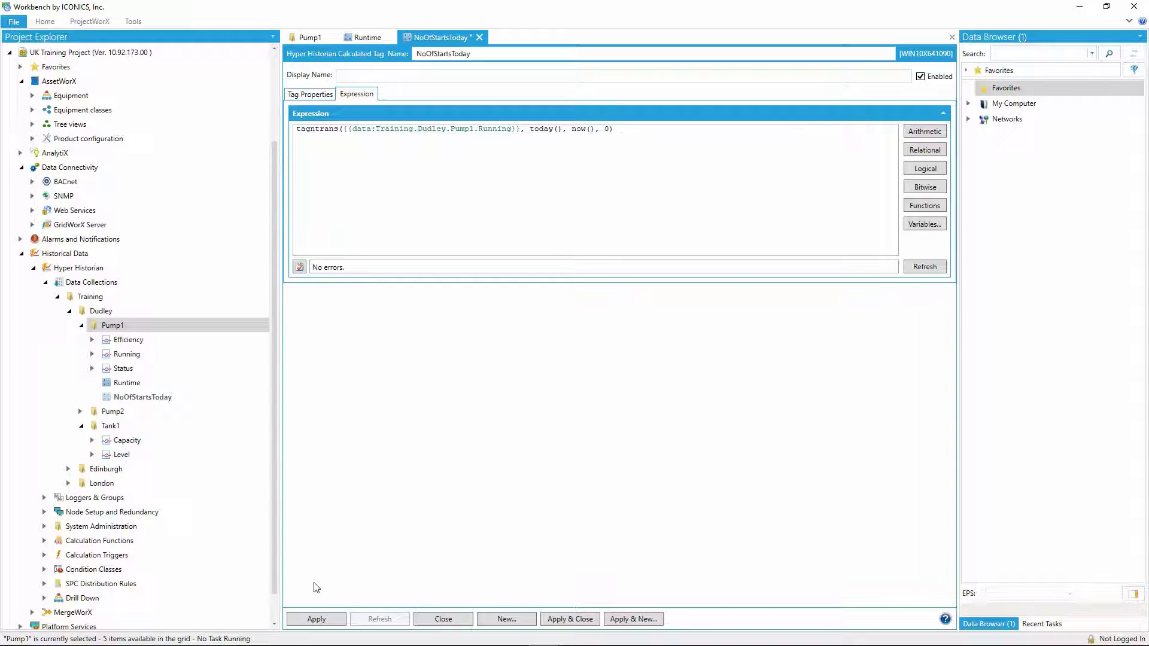
left_click(324, 625)
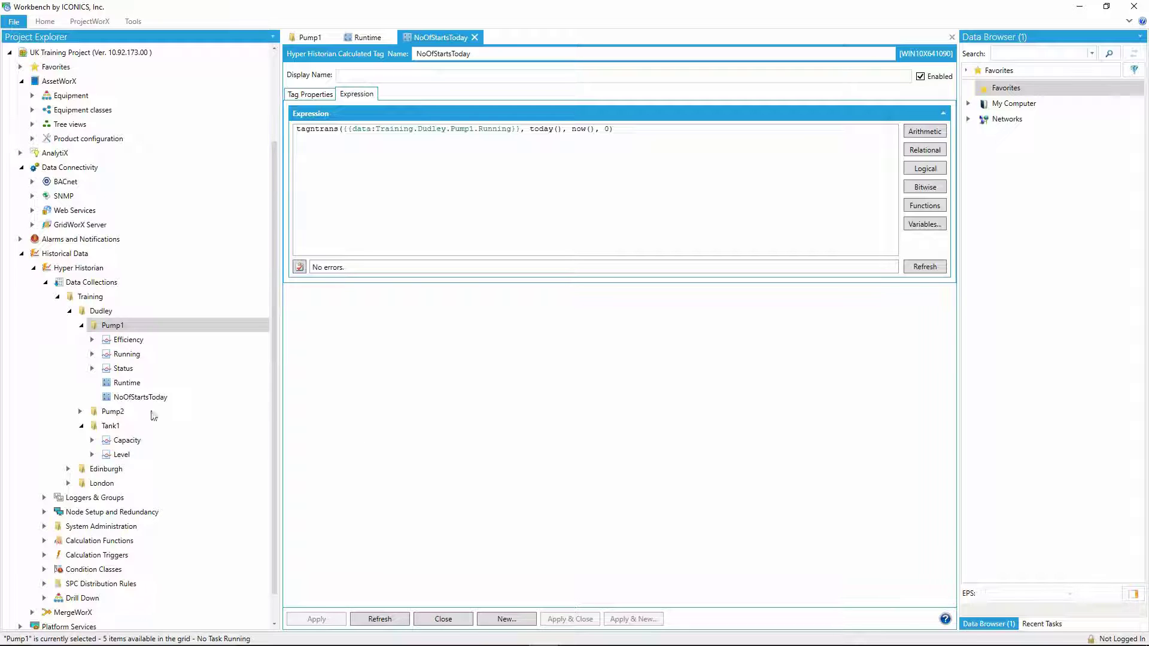
Add a calculated tag under Tank1 and name it TimeToCapacity
left_click(81, 326)
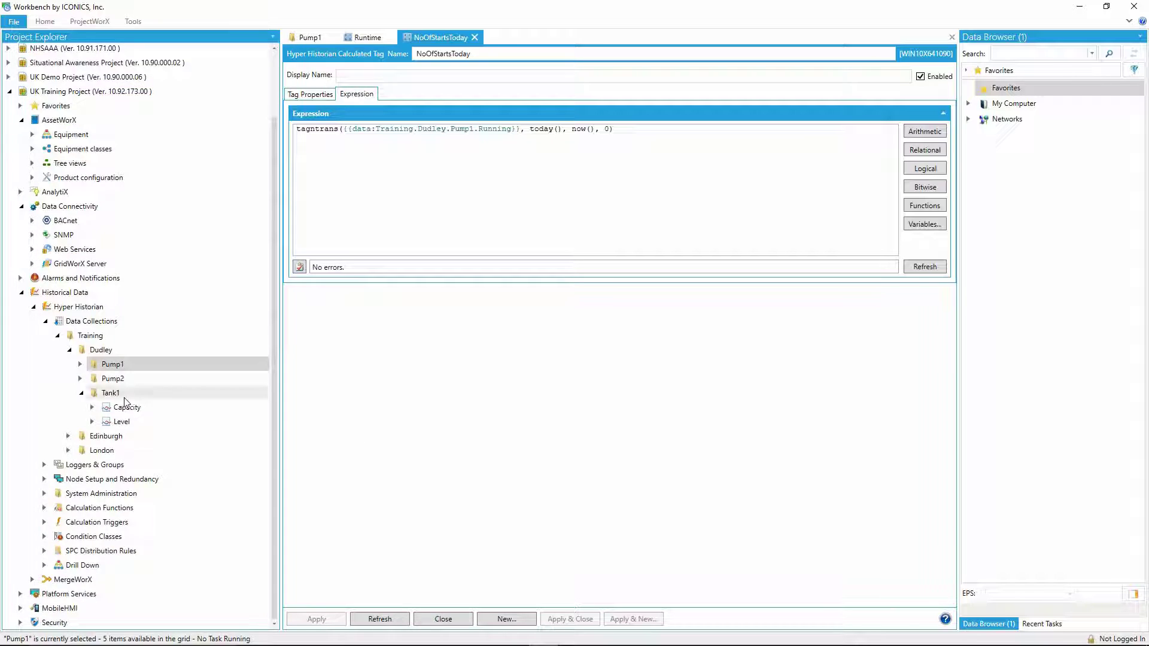
left_click(110, 395)
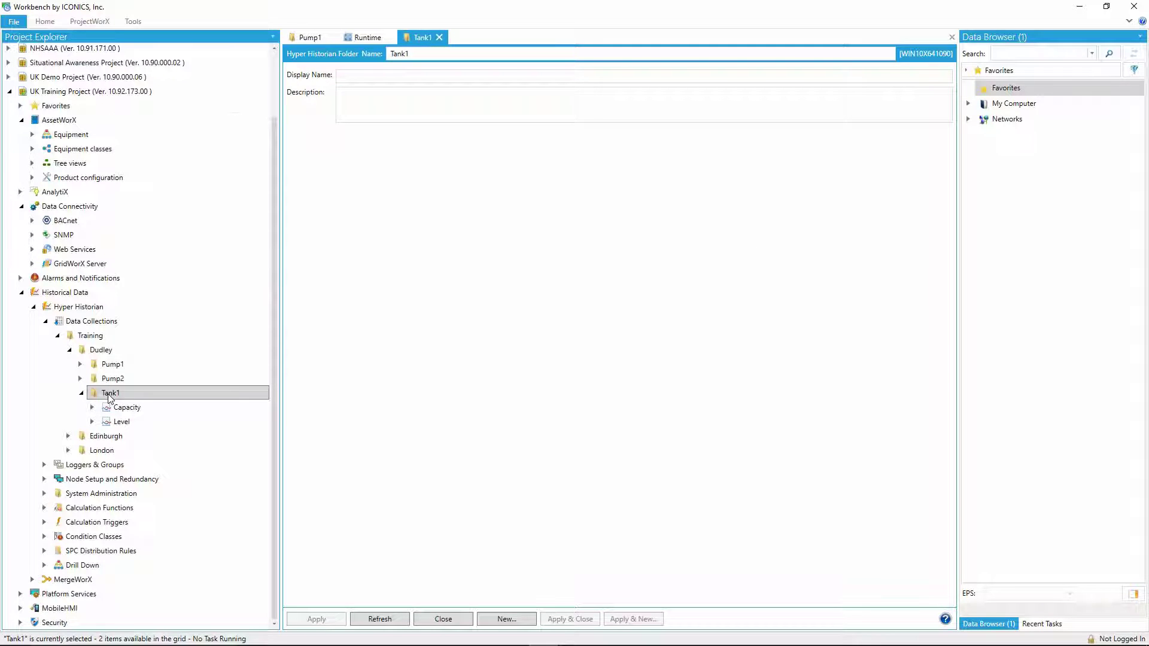
right_click(109, 396)
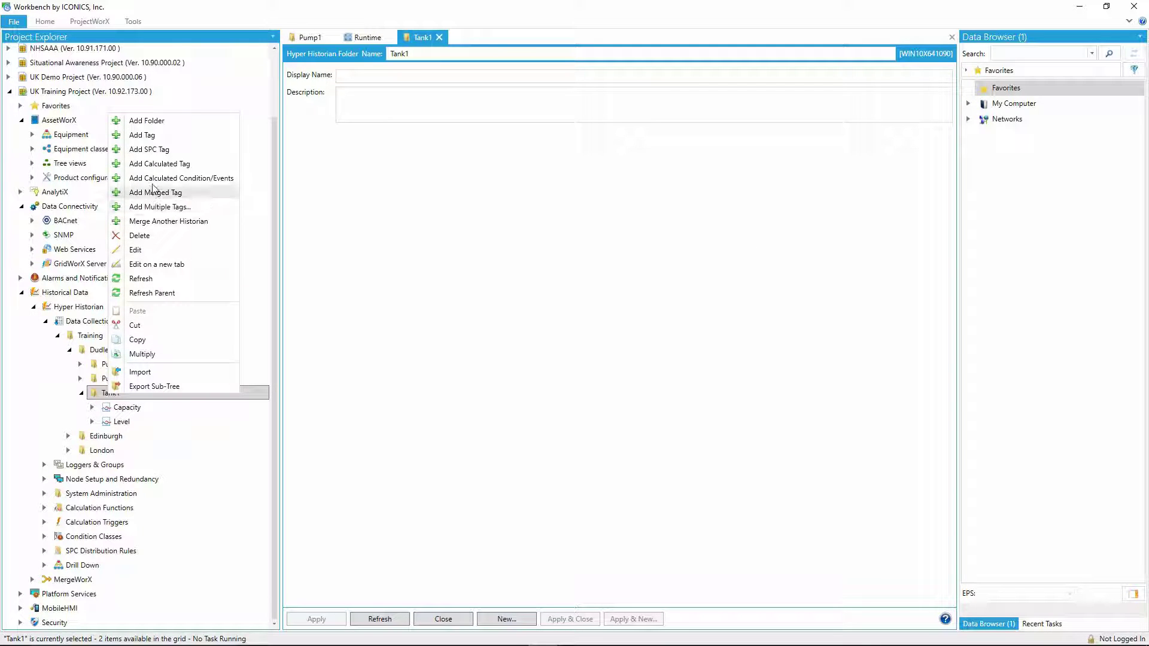
left_click(158, 164)
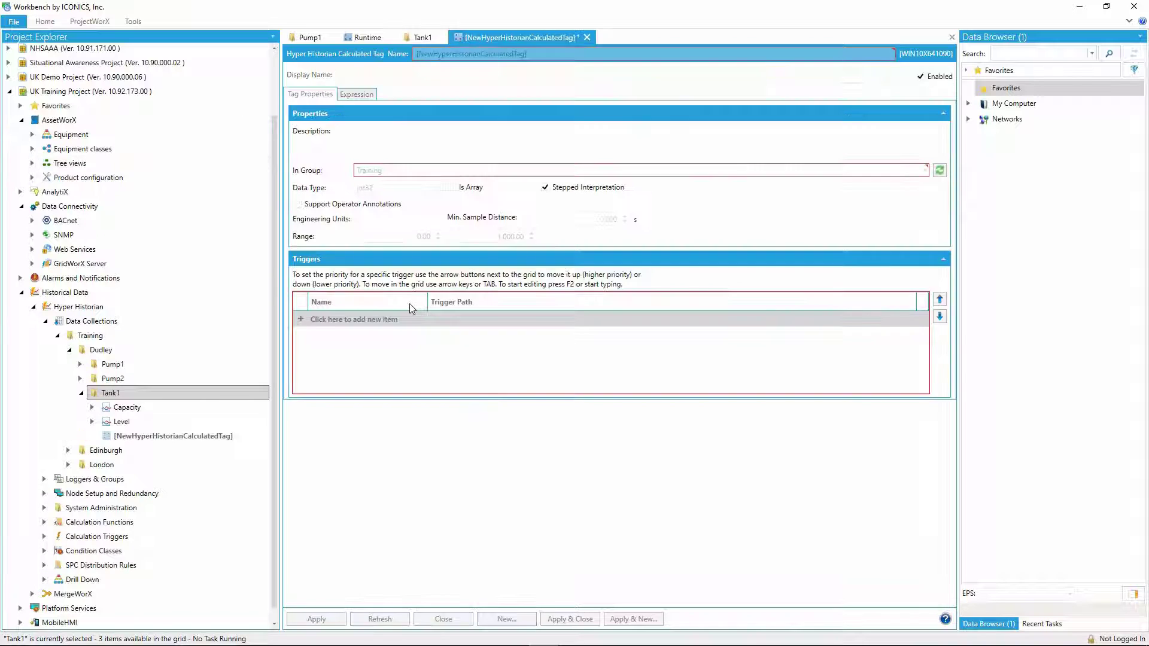
double_click(538, 55)
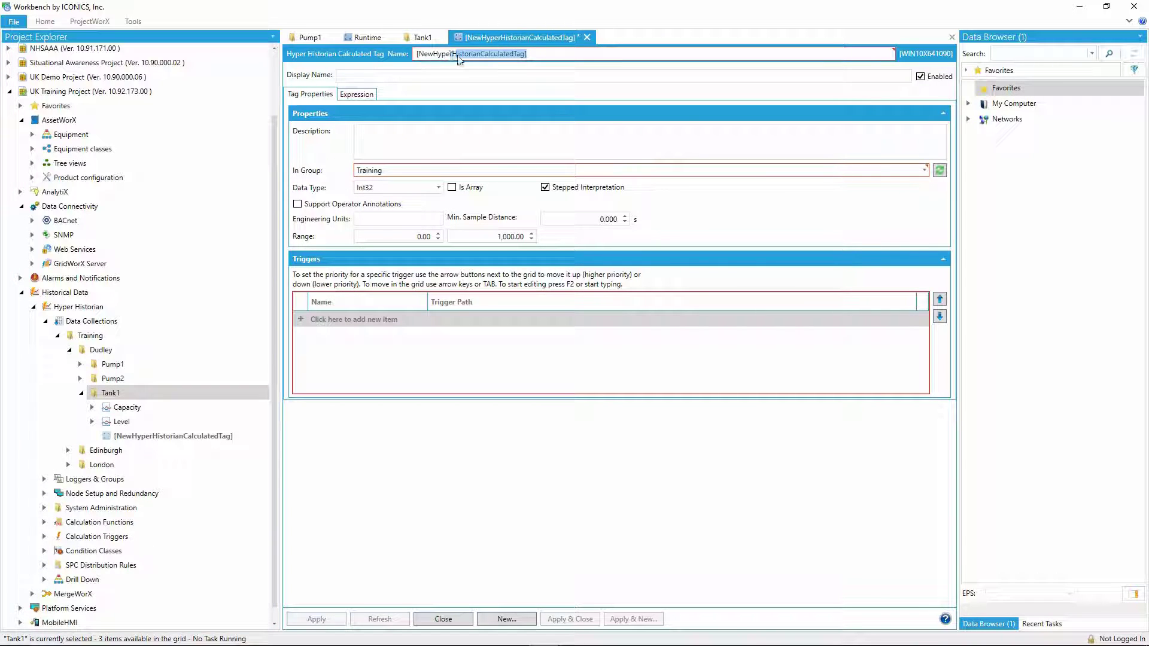
key("Delete")
type("Ti")
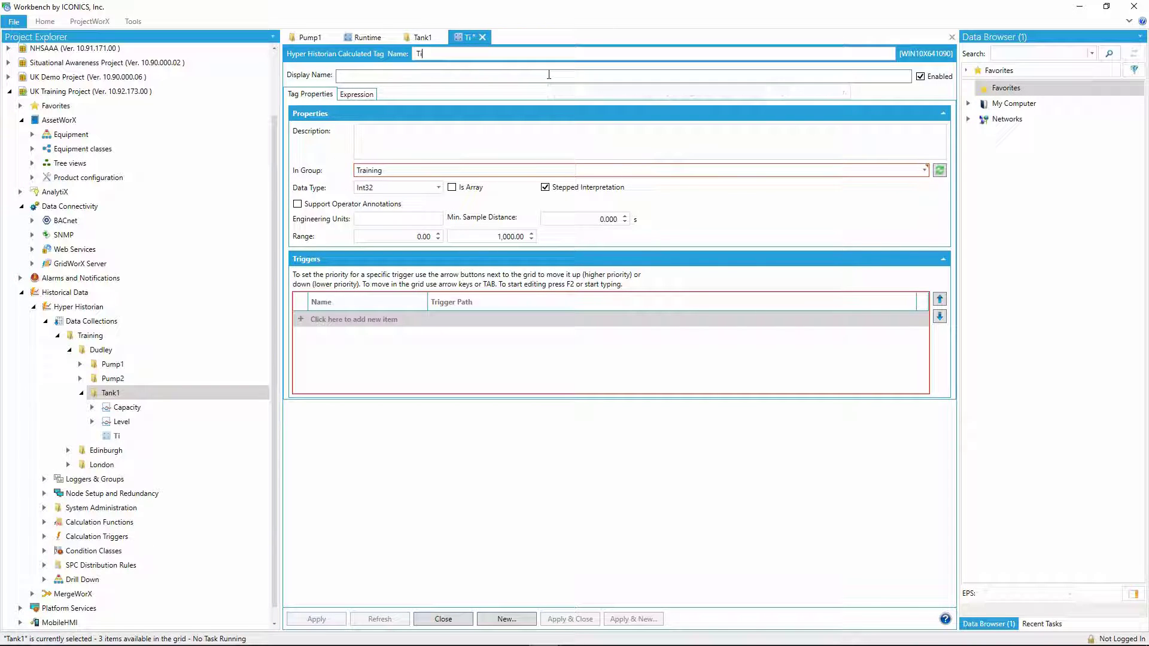
type("meToCapacity")
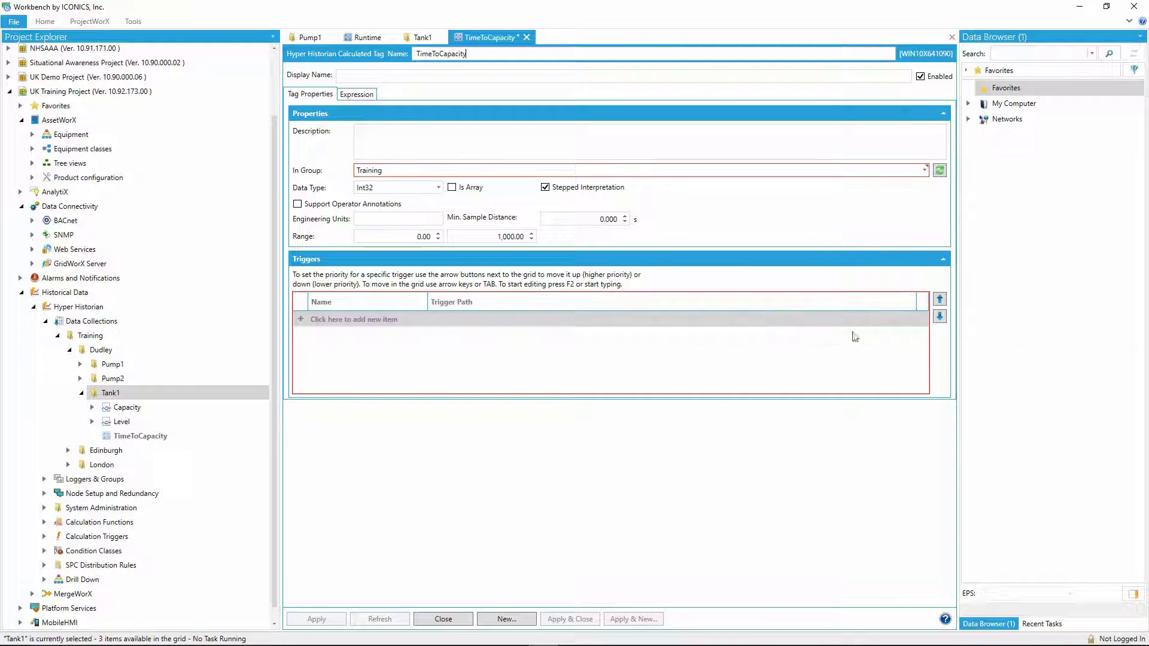
Give TimeToCapacity a Periodic 30s trigger
left_click(918, 323)
left_click(922, 320)
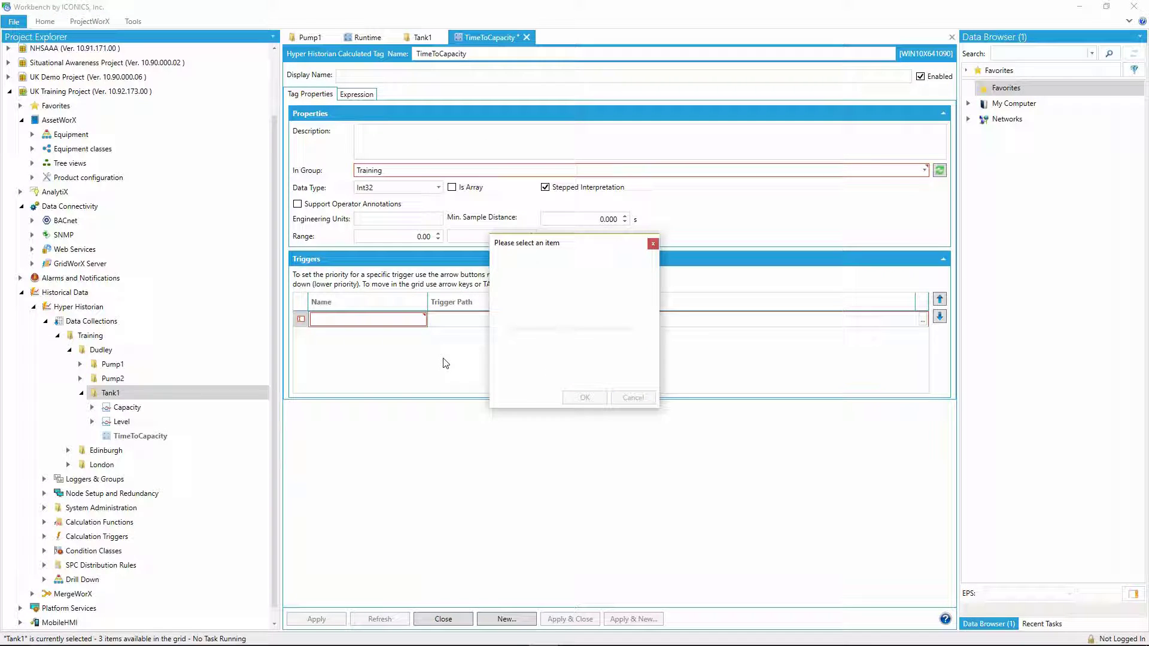
left_click(500, 264)
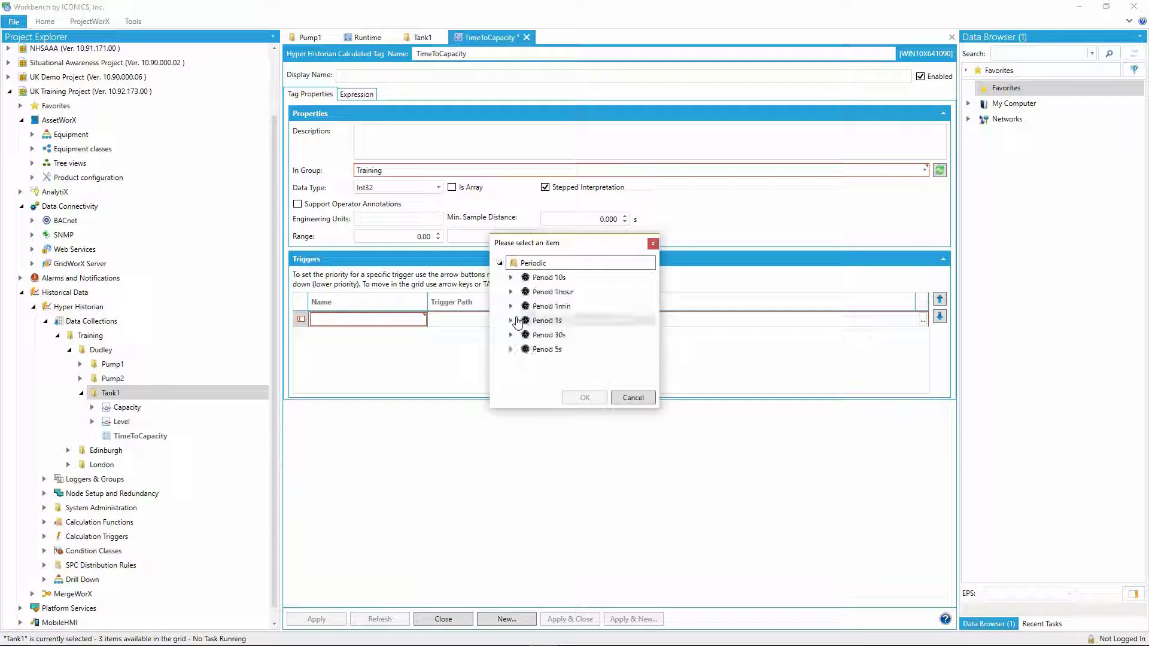
left_click(548, 335)
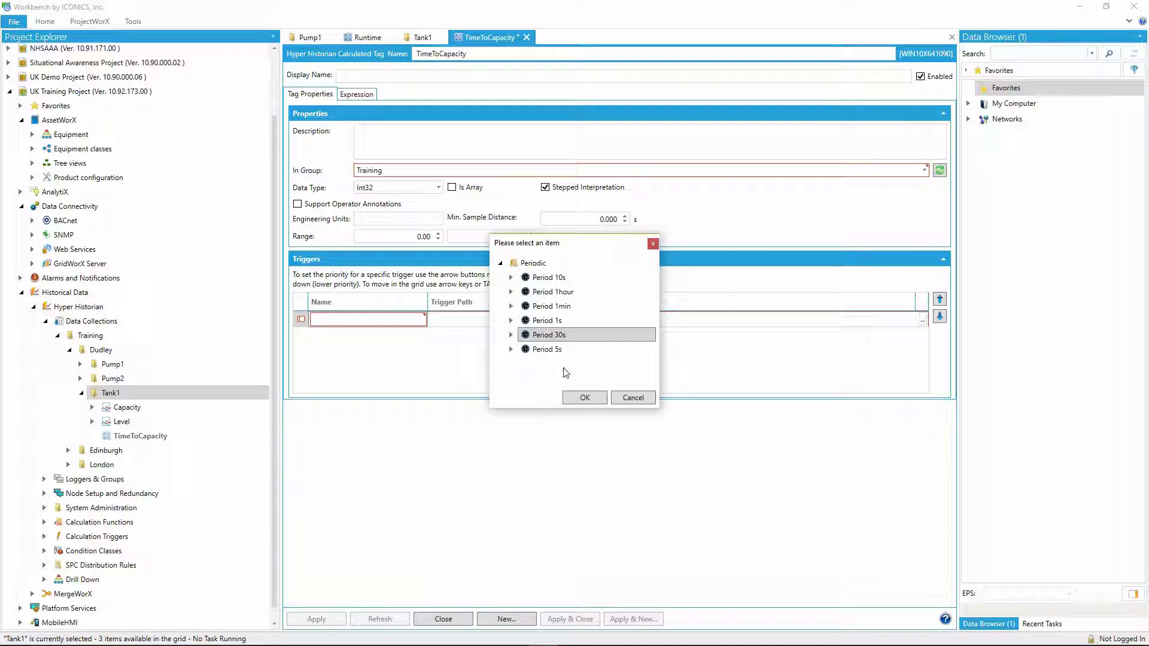
left_click(585, 398)
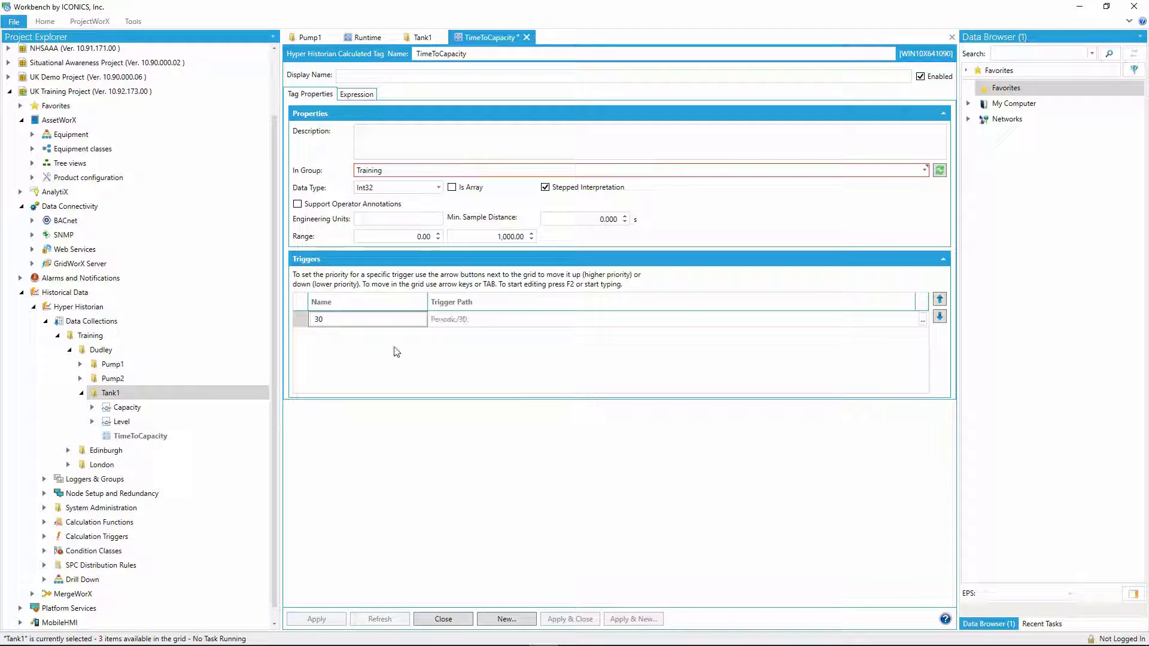
Insert an IF THEN ELSE template and clear its booleanCondition placeholder
left_click(361, 97)
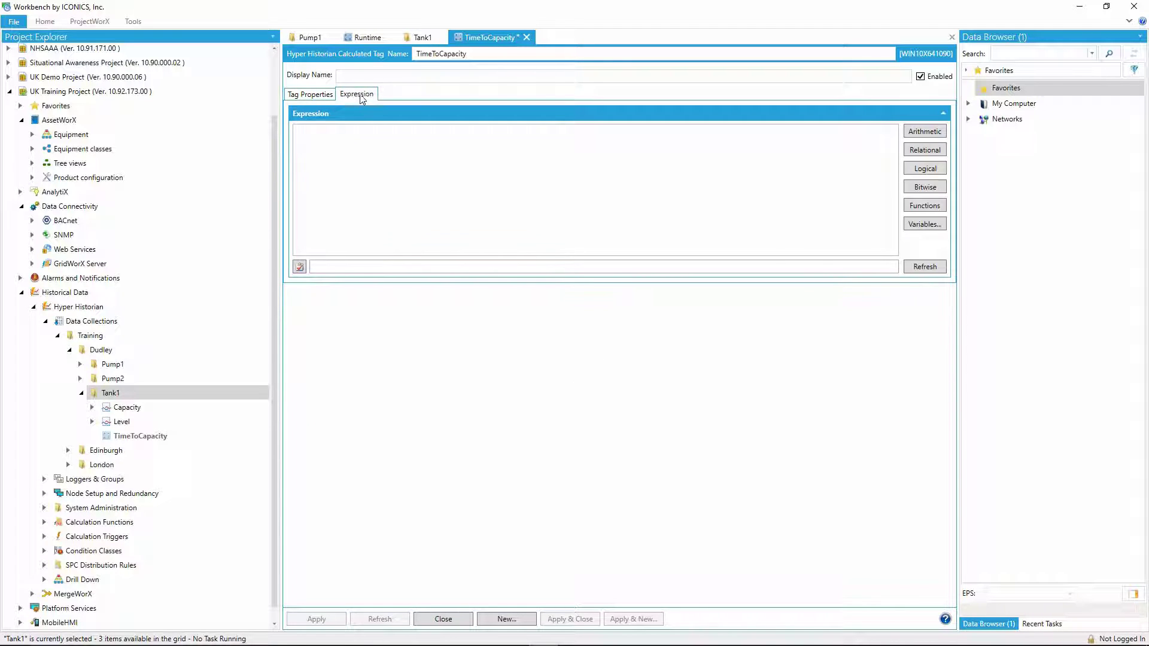
left_click(512, 159)
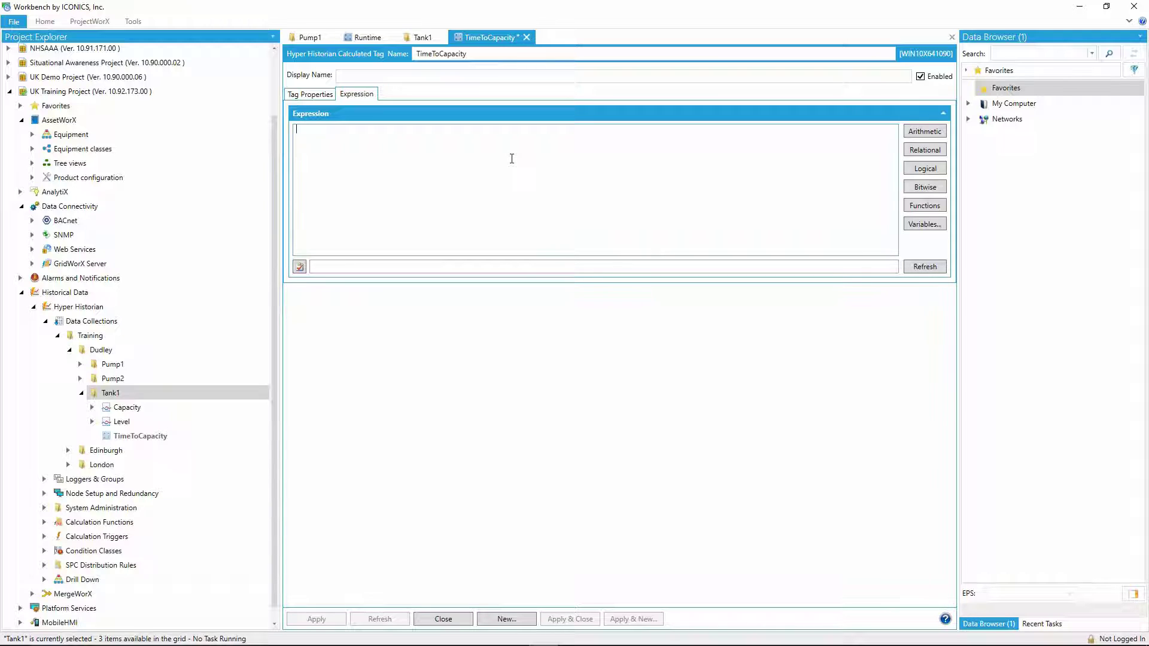
left_click(925, 168)
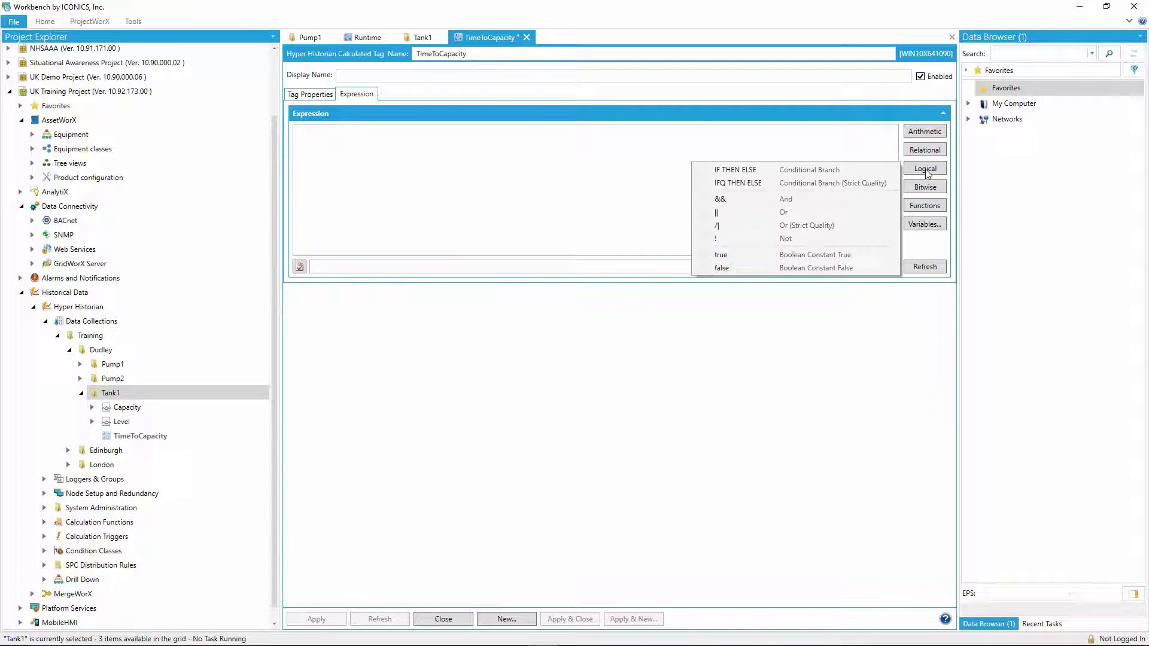
left_click(877, 170)
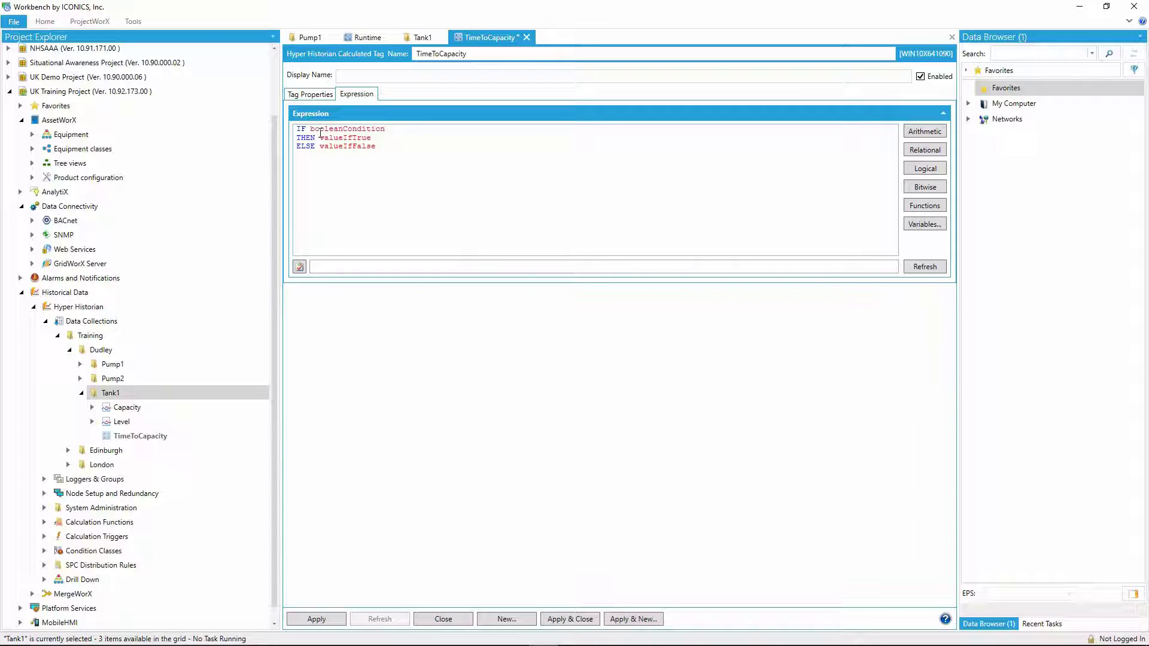
double_click(338, 129)
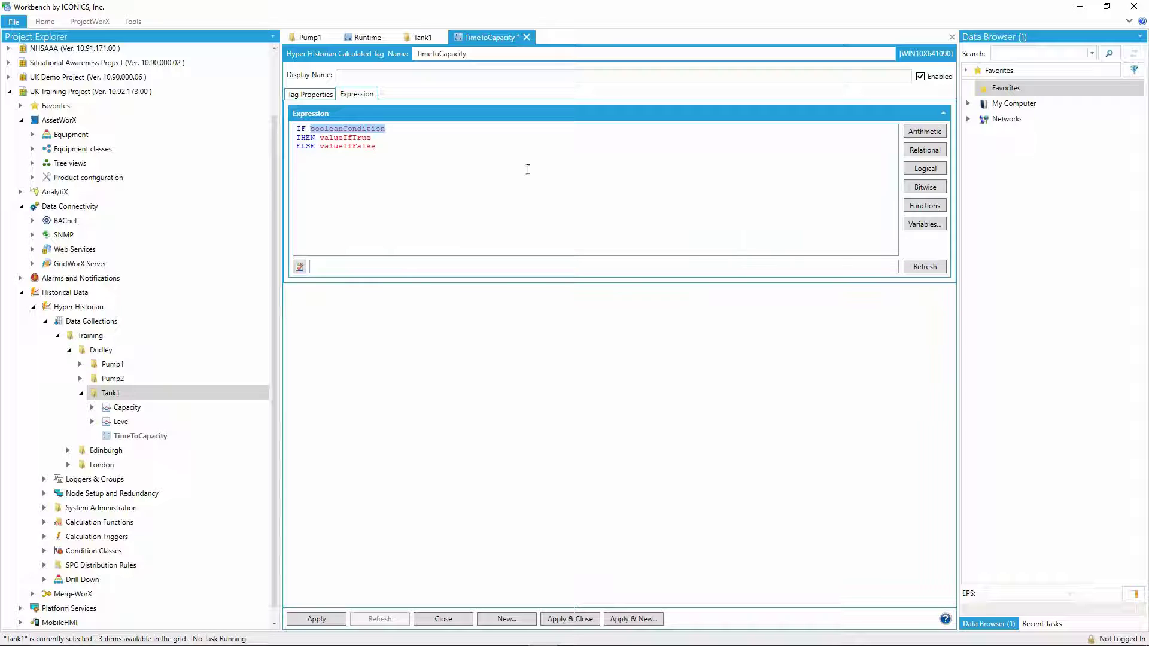
key("Return")
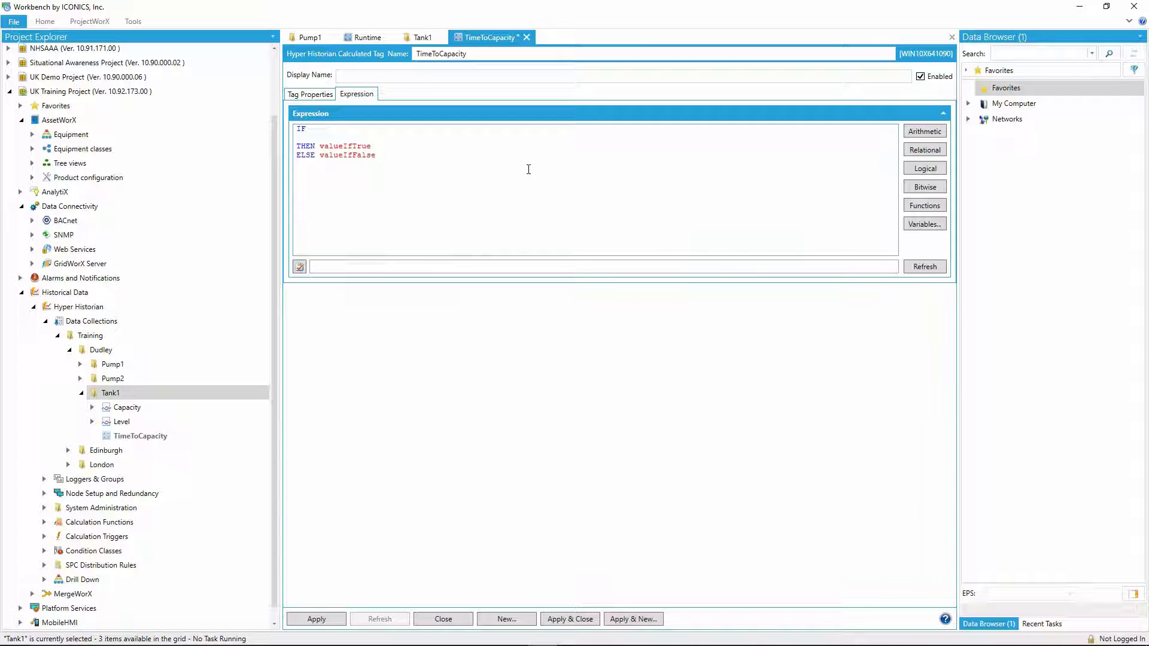
Put tagdelta in the IF condition with Tank1 Level as its variable
left_click(924, 206)
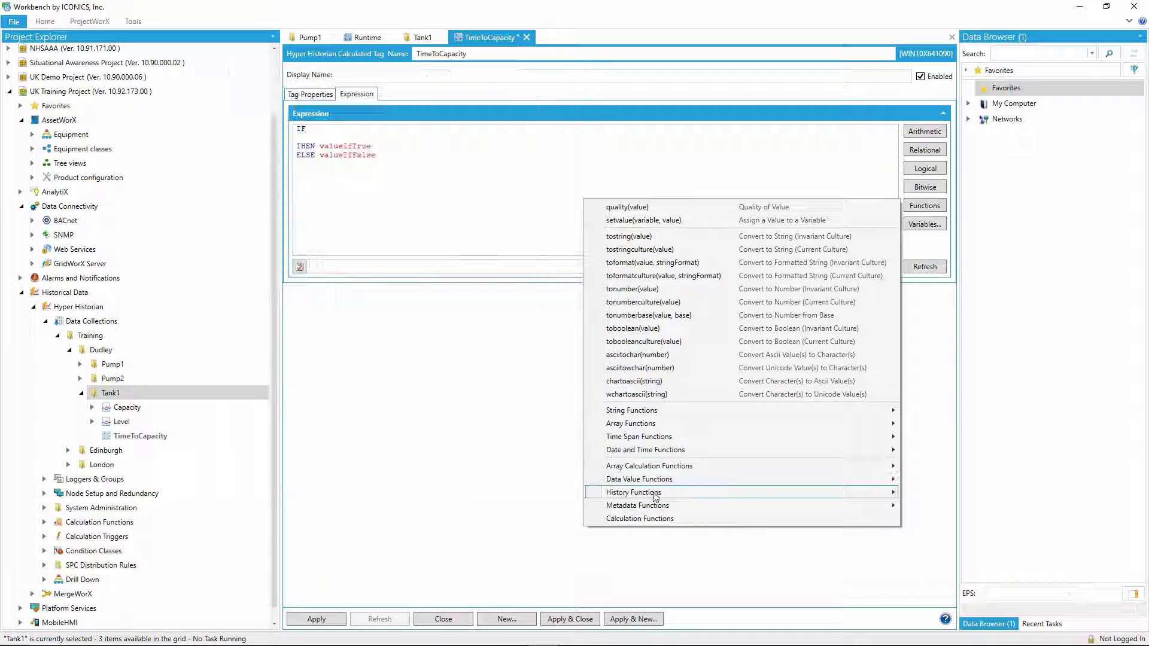
mouse_move(656, 492)
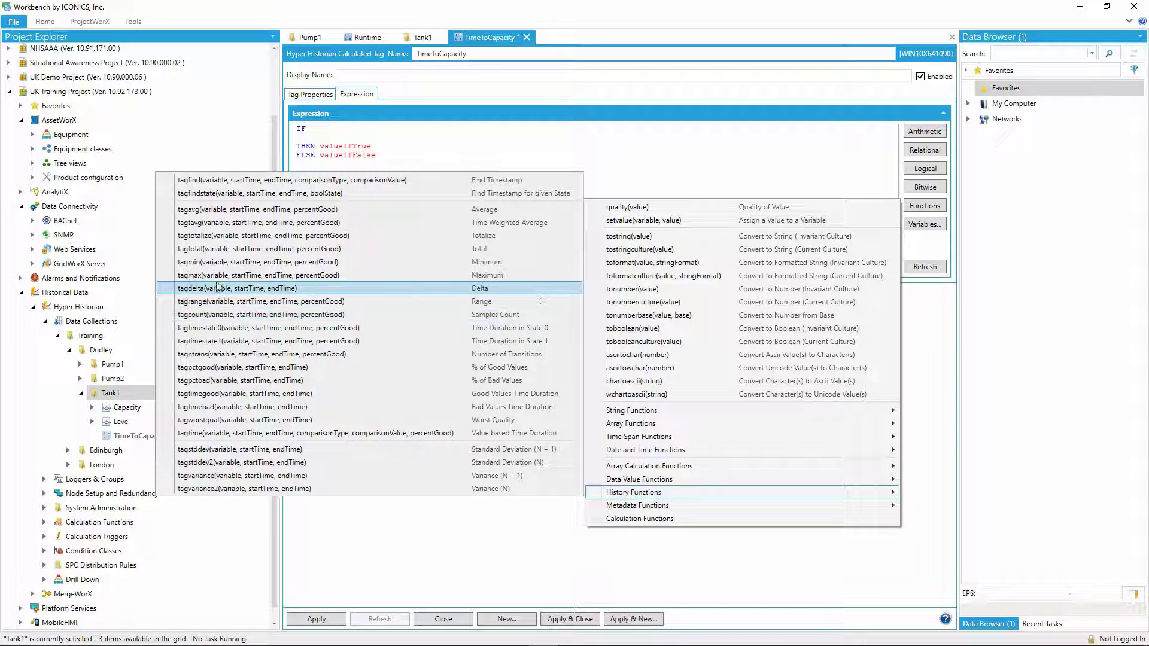
mouse_move(222, 291)
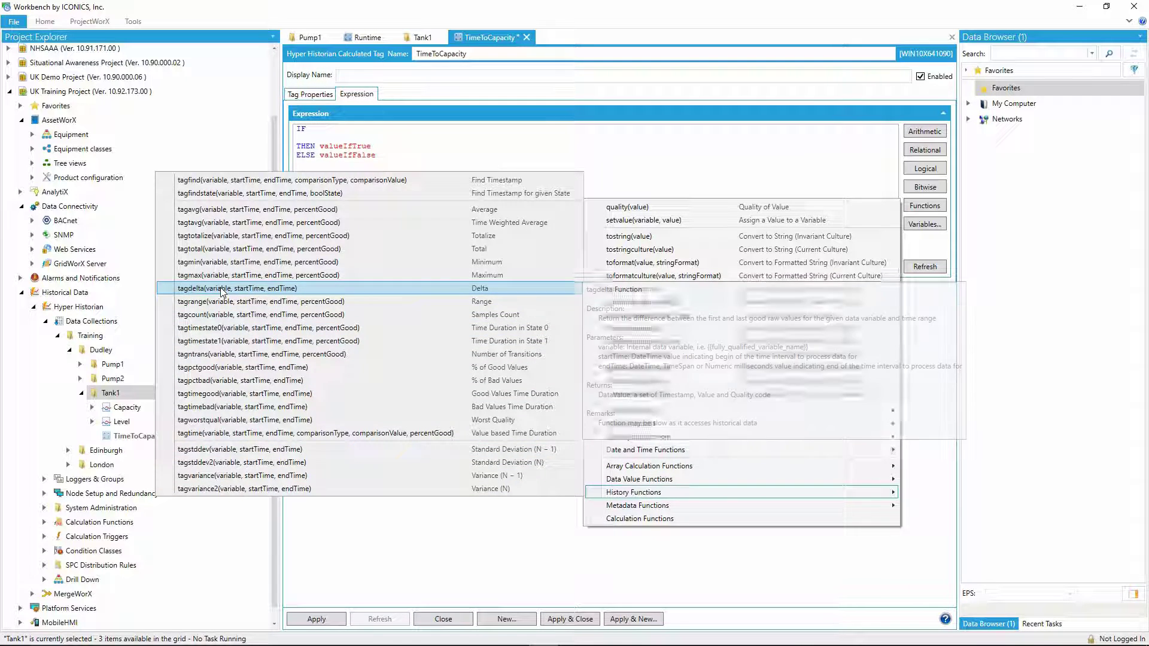
left_click(222, 289)
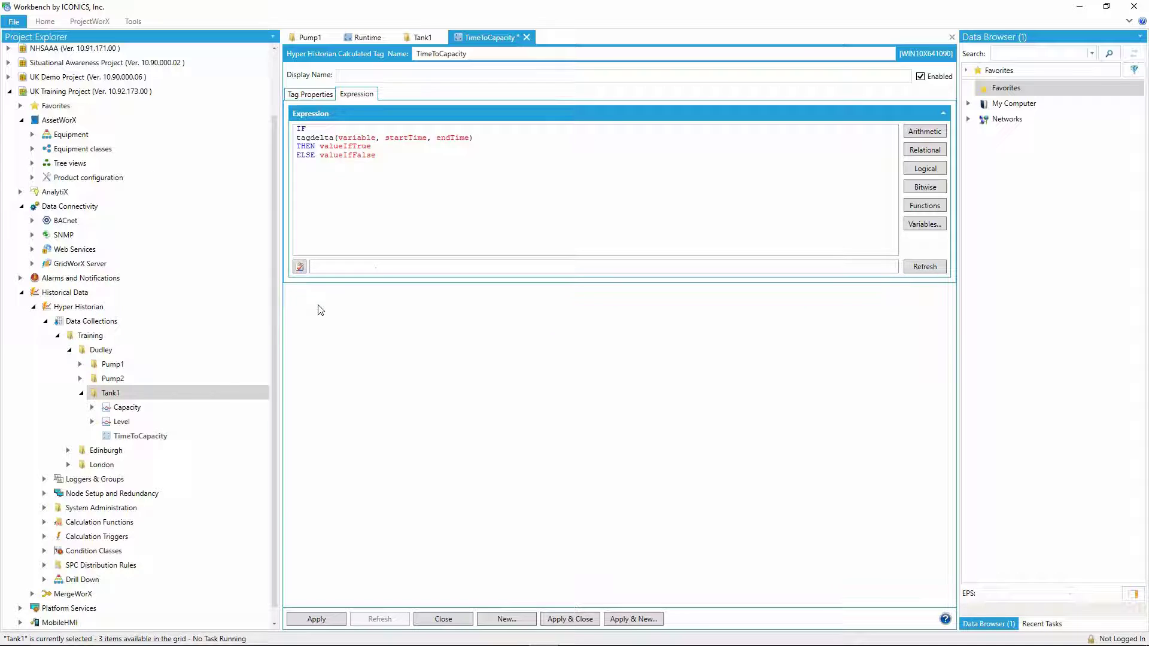
double_click(356, 139)
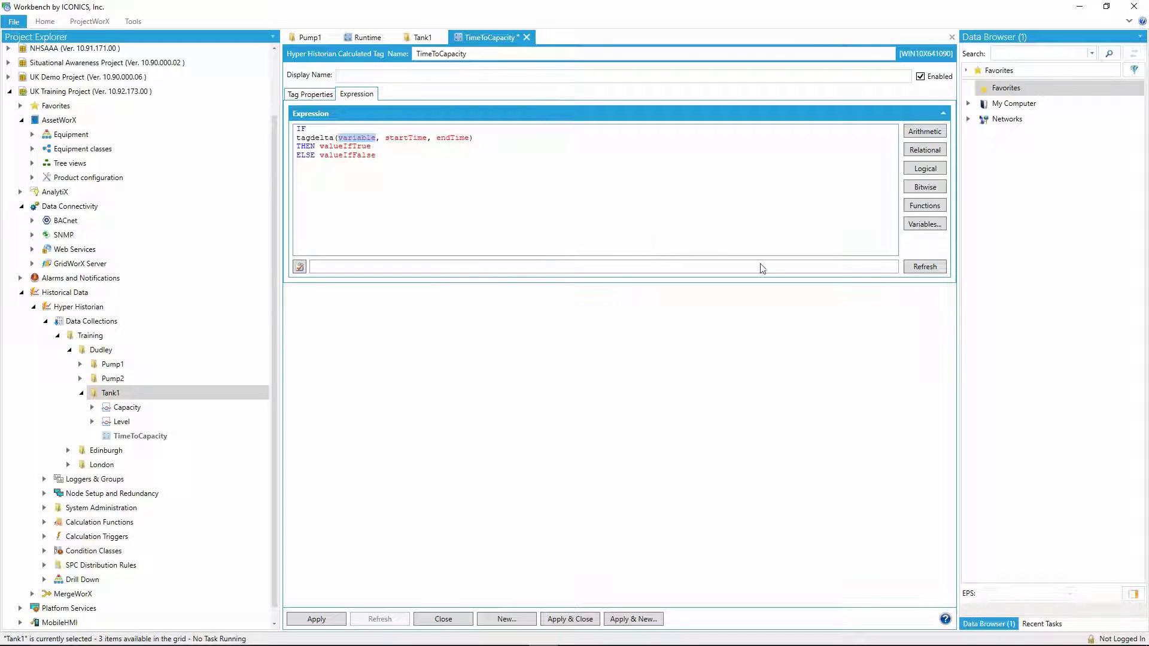
left_click(925, 224)
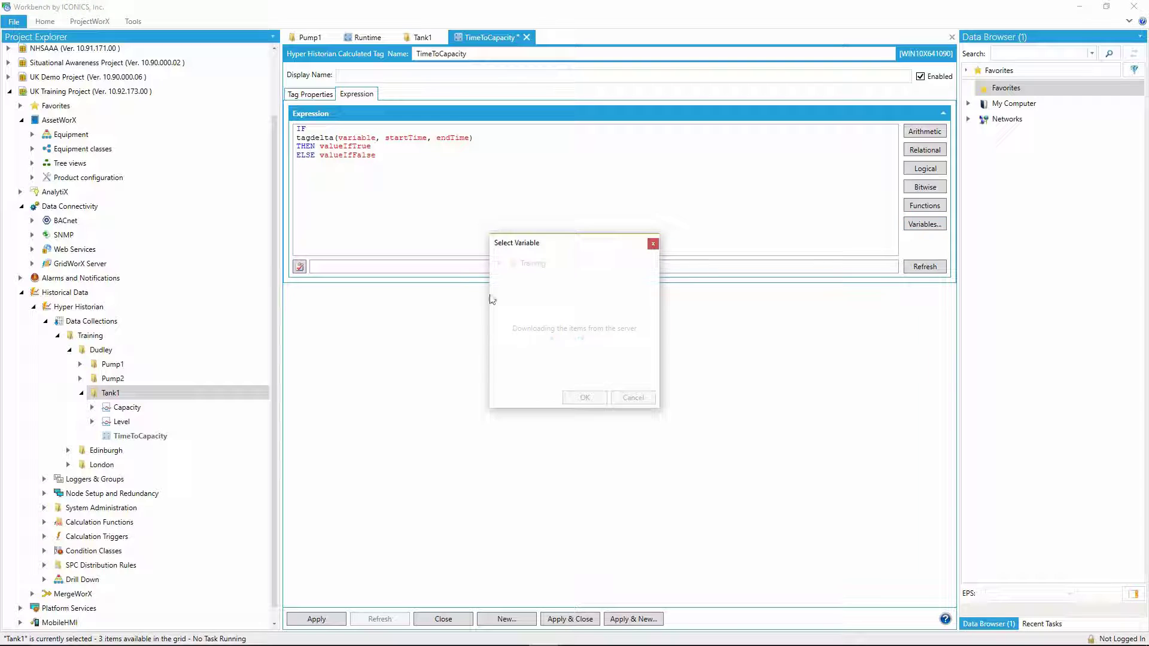
left_click(500, 264)
left_click(512, 277)
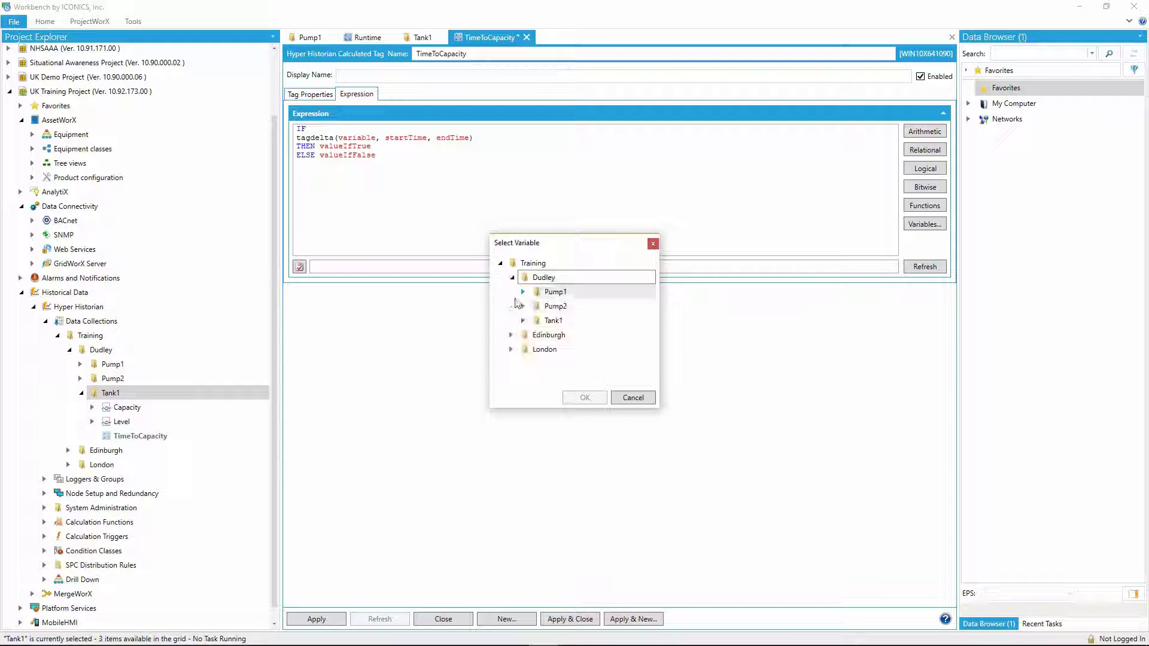
left_click(523, 320)
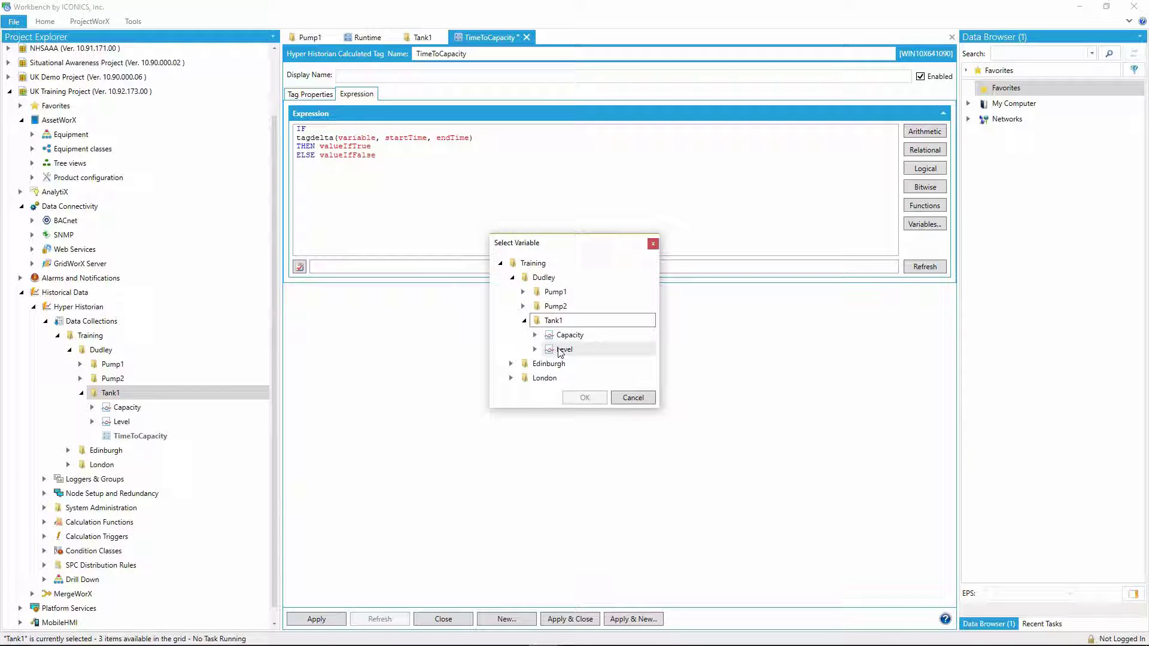
left_click(562, 349)
left_click(583, 397)
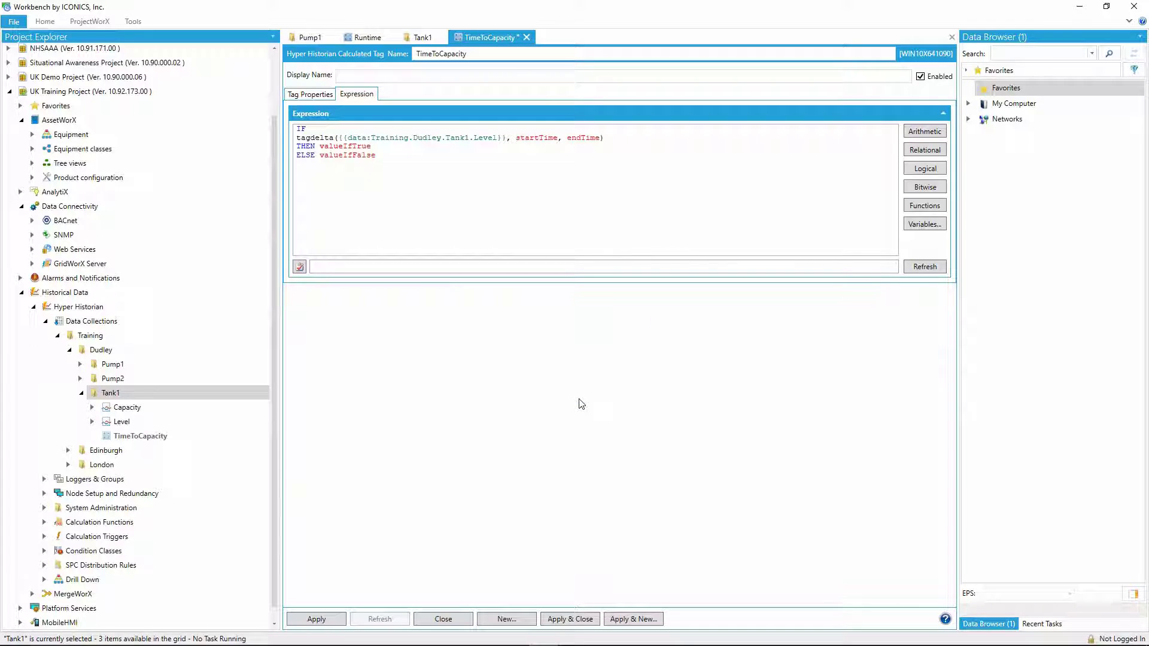
Set tagdelta's start to now() - fromseconds(tonumber(trgnamecur())) and its end to now
double_click(538, 137)
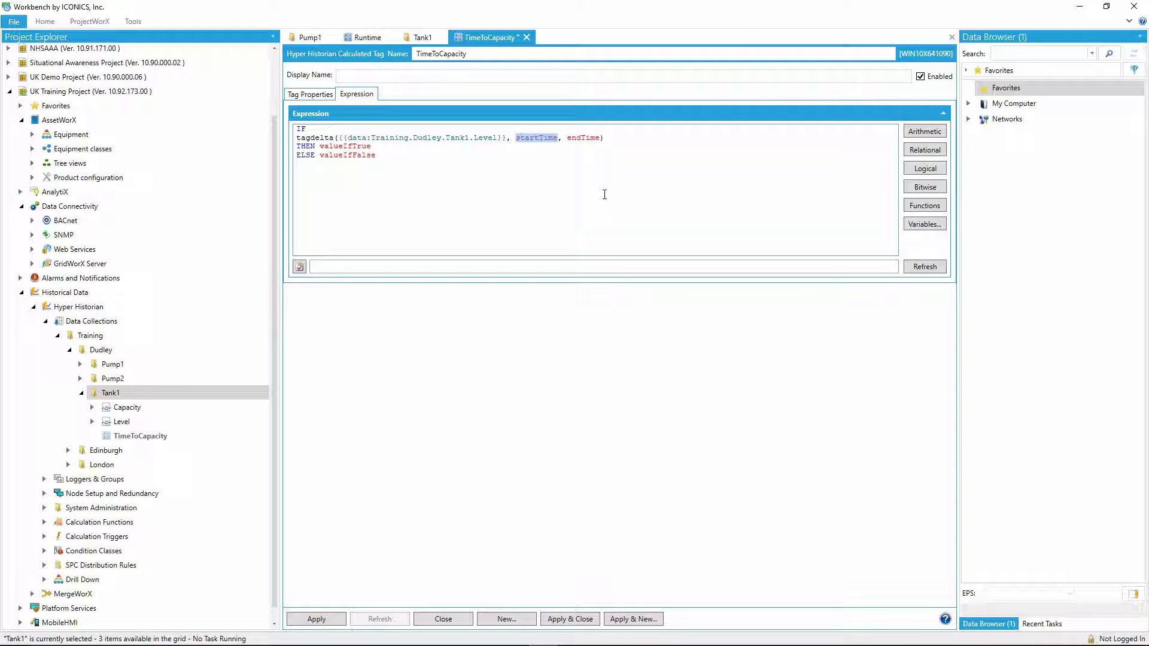
type("now()")
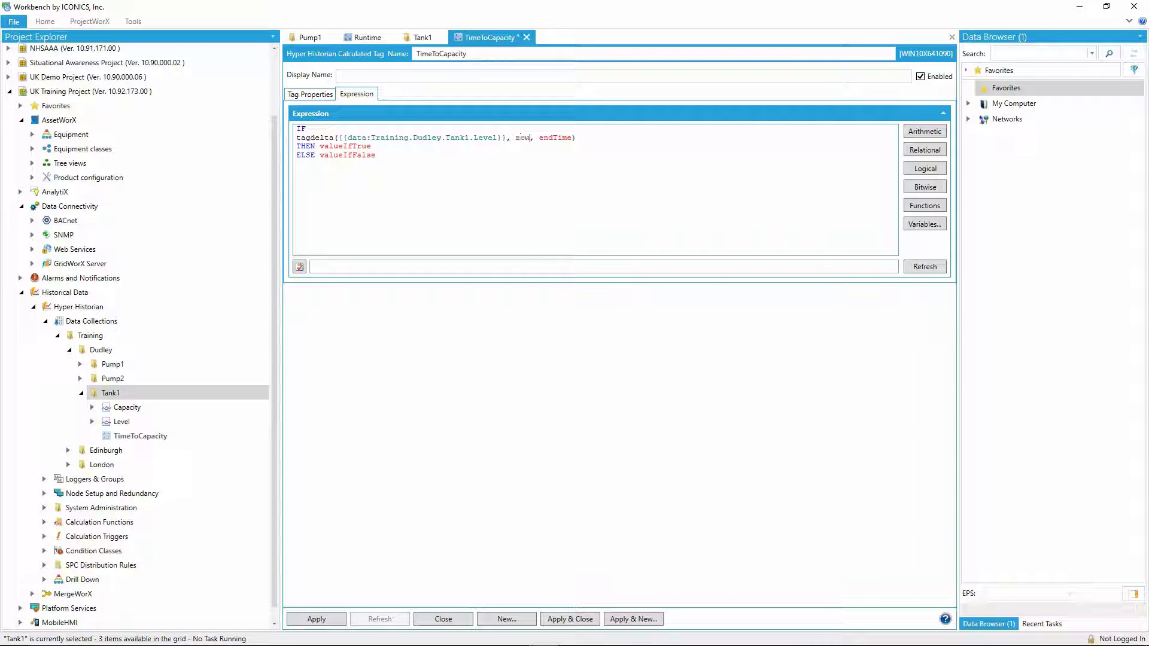
type(" - fromseconds(")
left_click(925, 208)
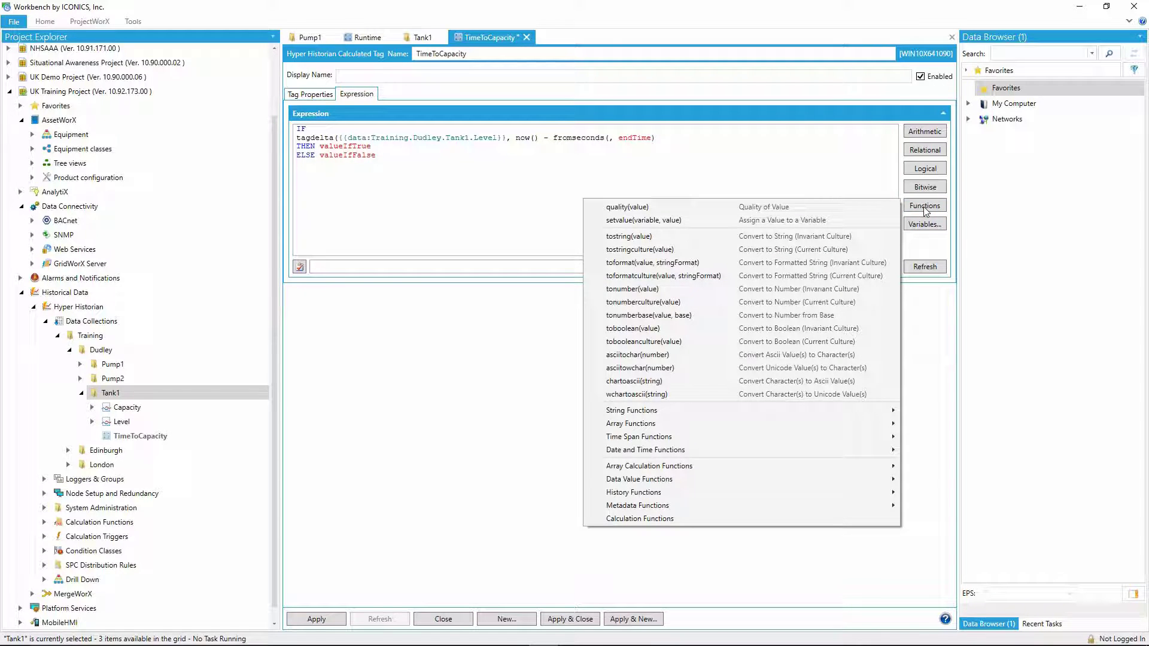
left_click(653, 289)
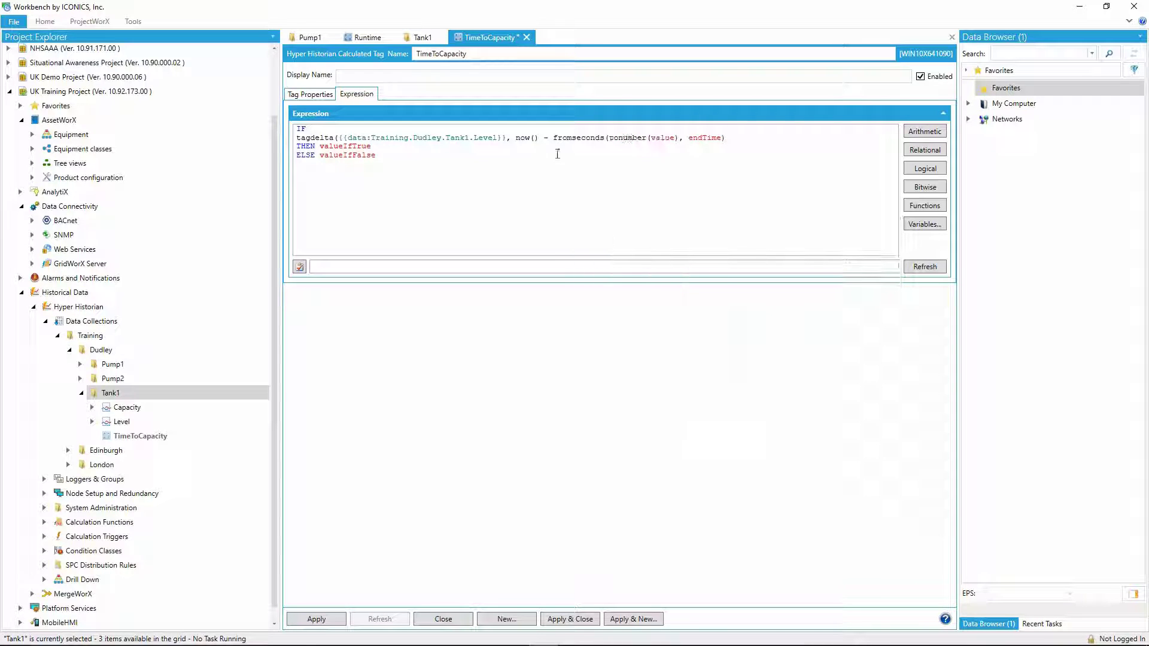
double_click(663, 139)
left_click(930, 206)
mouse_move(644, 478)
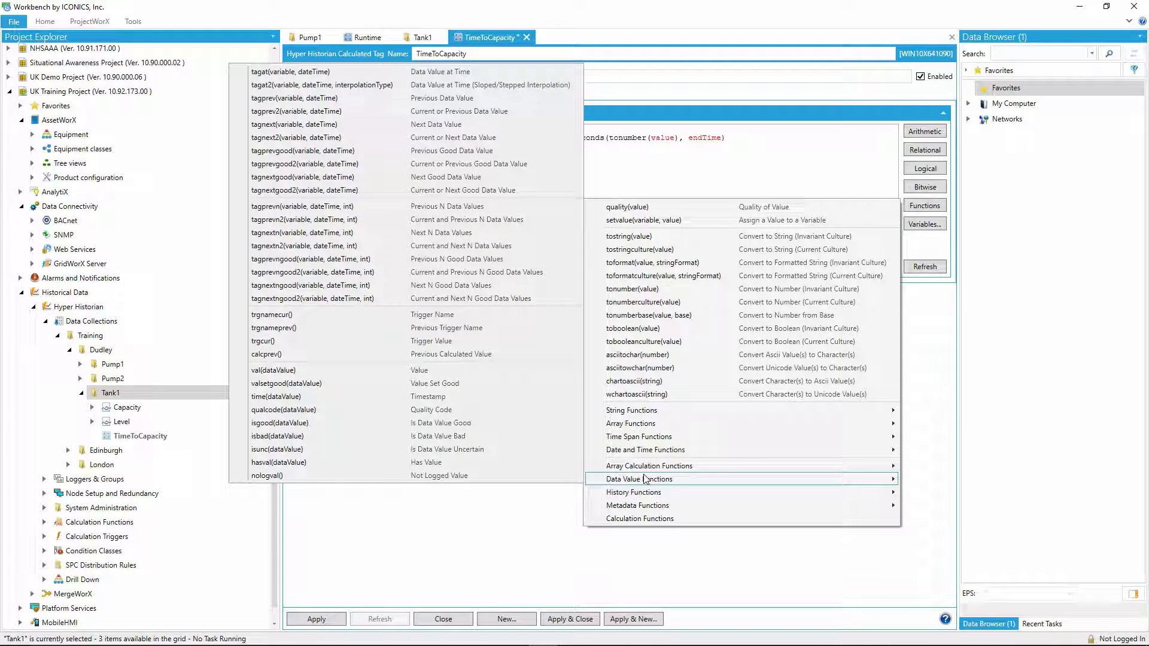
left_click(344, 317)
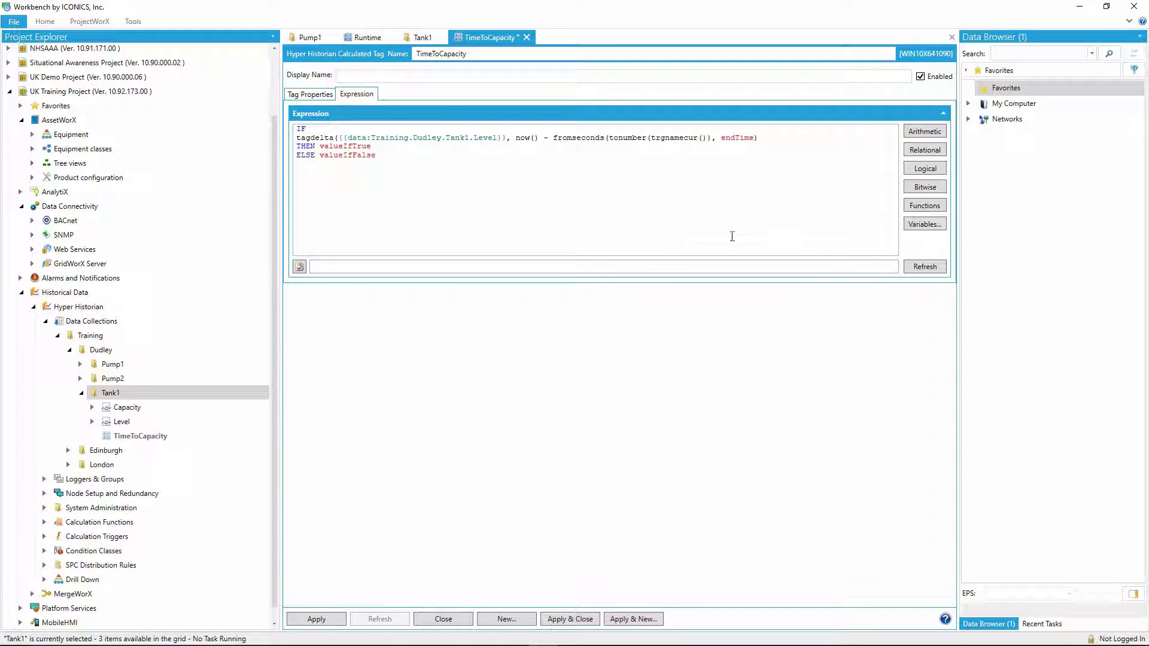
double_click(735, 140)
type("now(")
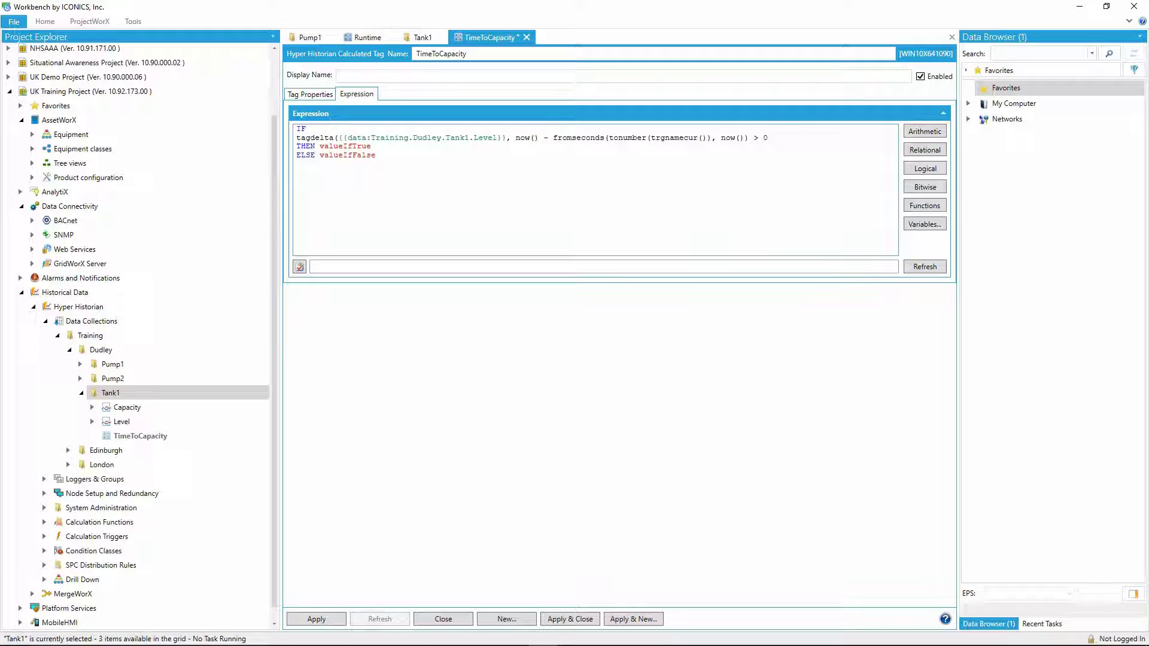
Replace valueIfTrue with the draft formula (Capcity - Current Value) / tagdelta * trigger
double_click(342, 147)
key("Return")
key("Return")
key("Return")
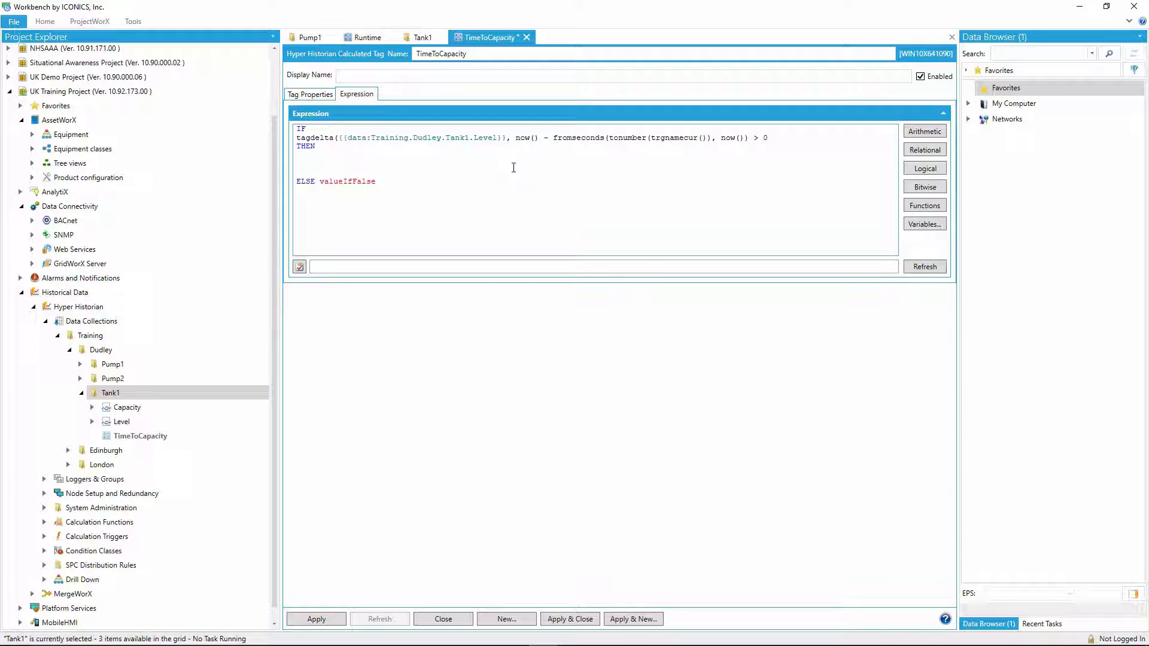
type("Capcity - Current Value")
left_click(297, 155)
type("(")
key("End")
type("tagdelta * trigg")
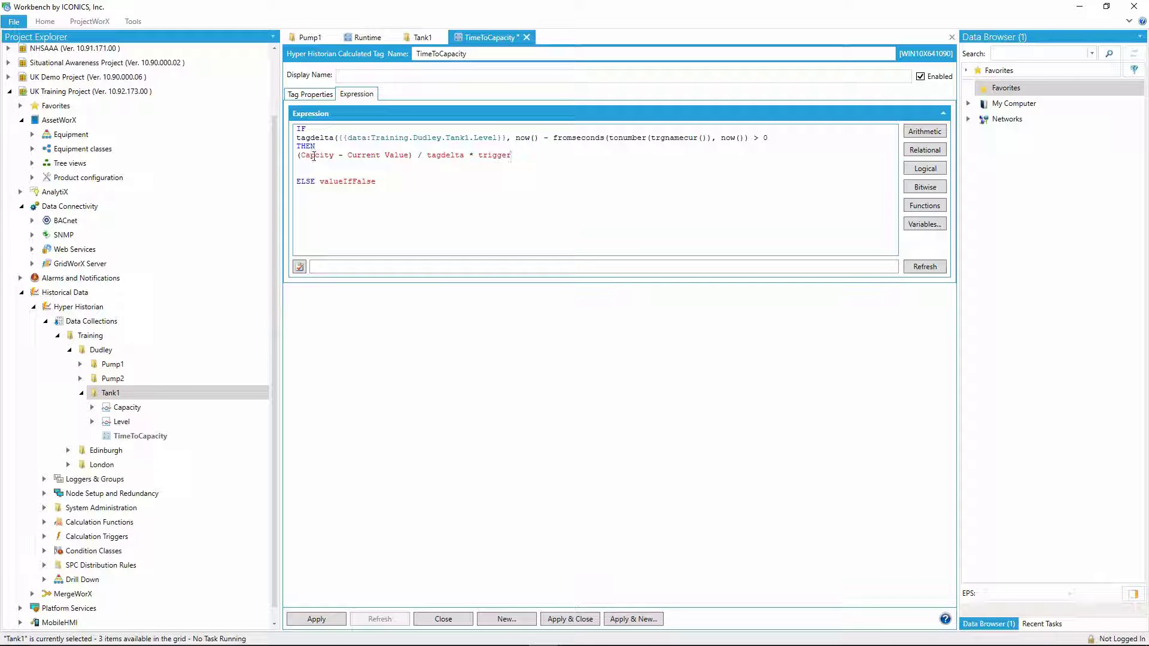
double_click(313, 156)
Replace the misspelled Capcity with the Tank1 Capacity tag
key("ctrl+space")
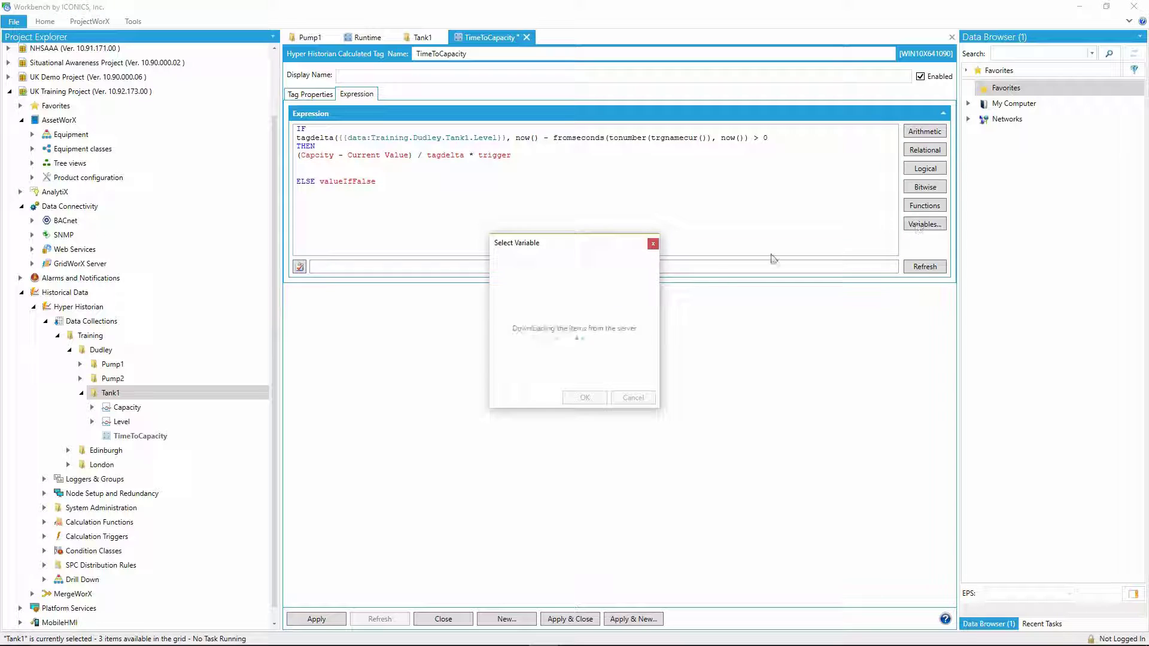
left_click(500, 264)
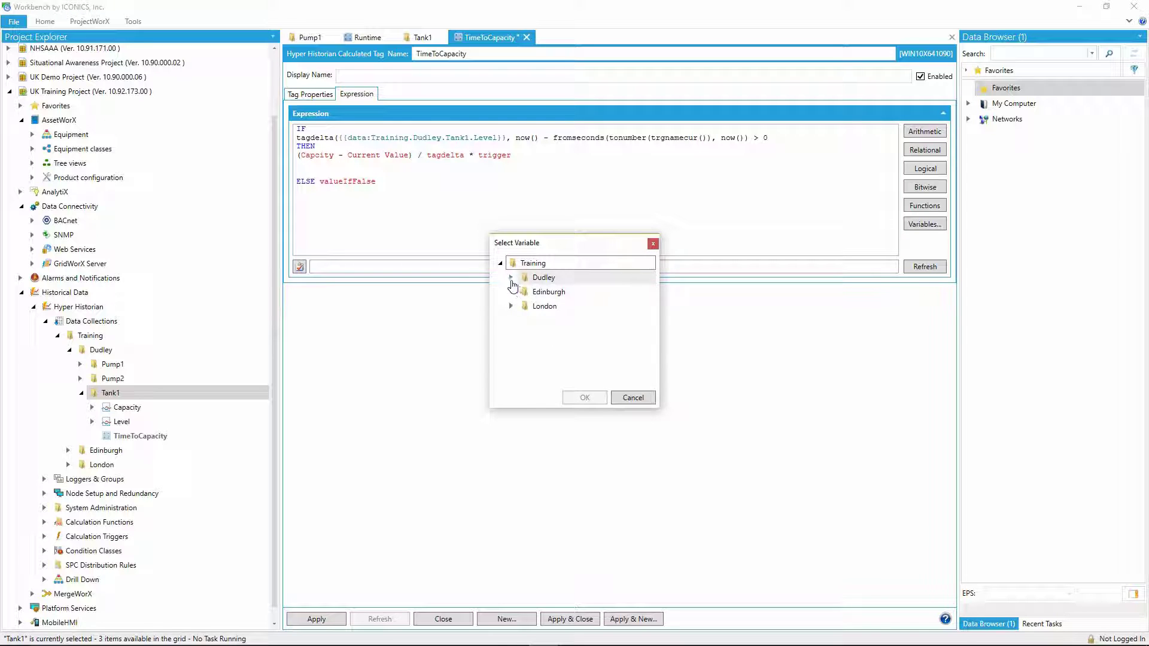
left_click(512, 277)
left_click(524, 321)
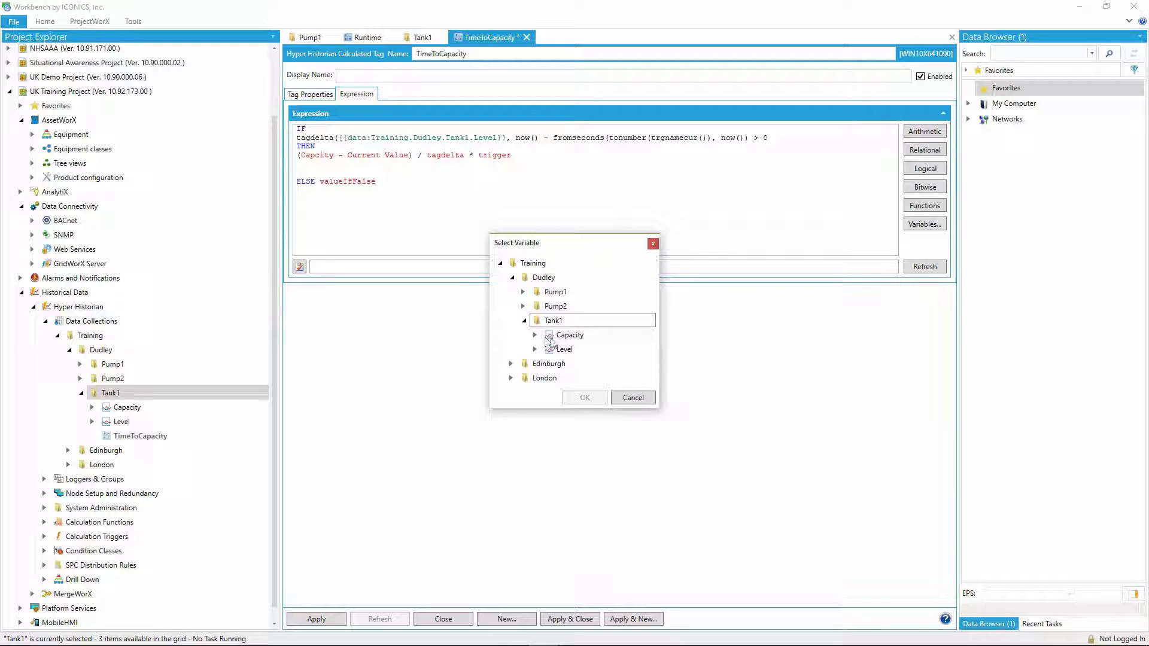
left_click(565, 334)
left_click(580, 398)
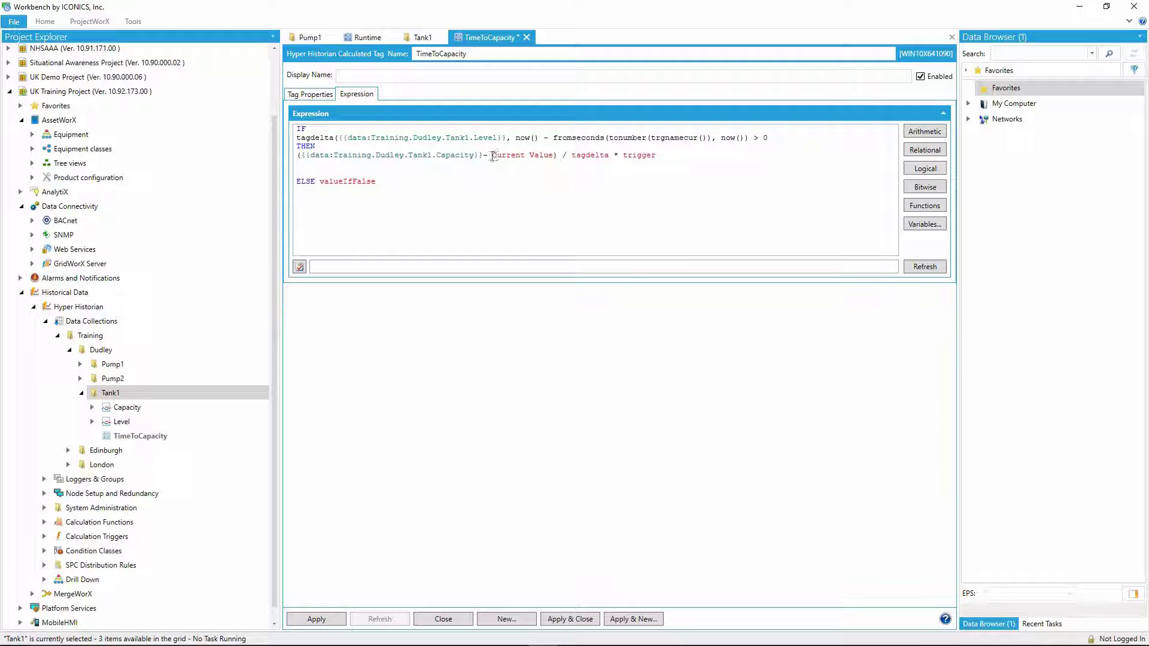
Replace Current Value with tagprevgood using the Tank1 Level tag
left_click_drag(493, 155, 553, 154)
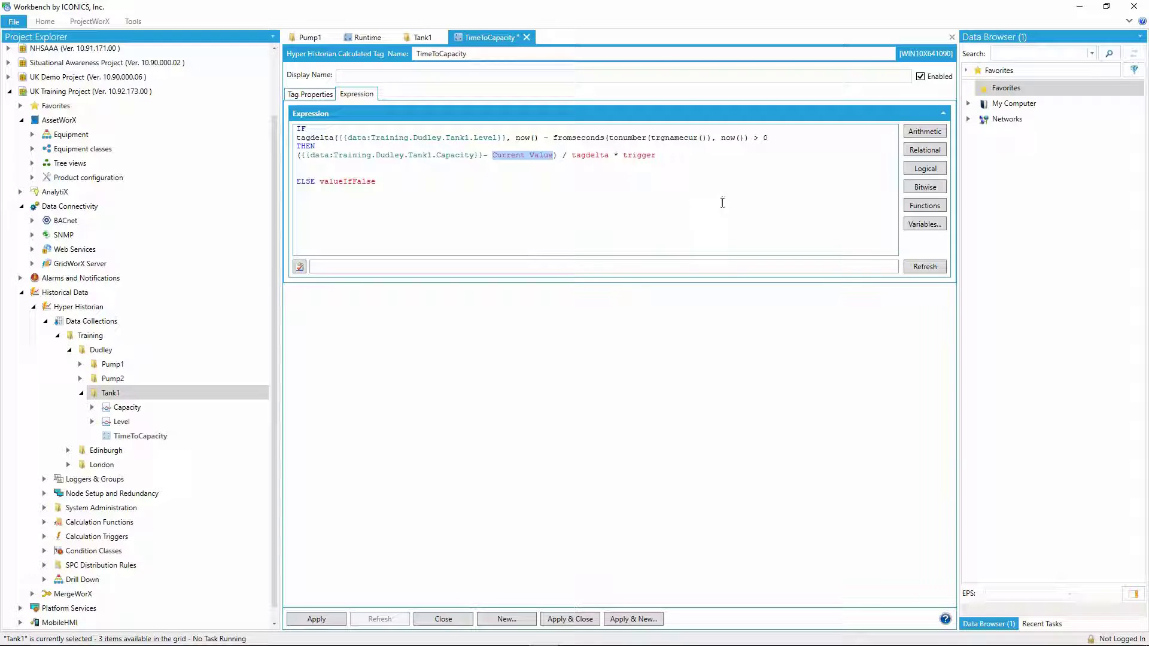
left_click(922, 206)
mouse_move(658, 479)
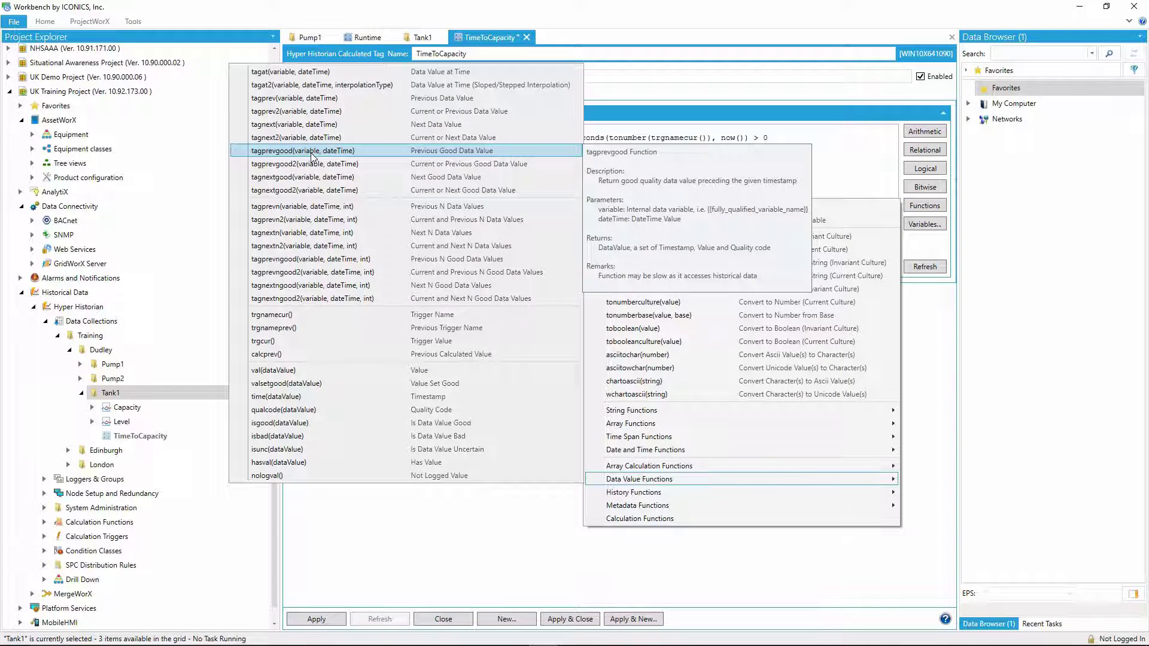
left_click(311, 151)
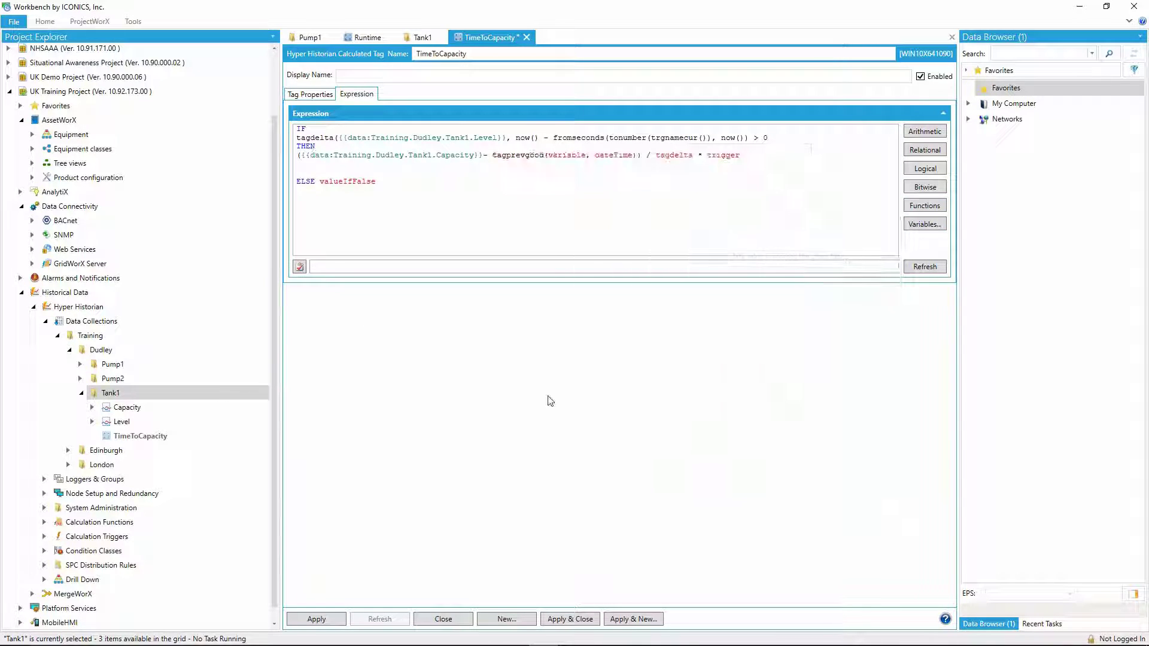
double_click(572, 156)
left_click(923, 224)
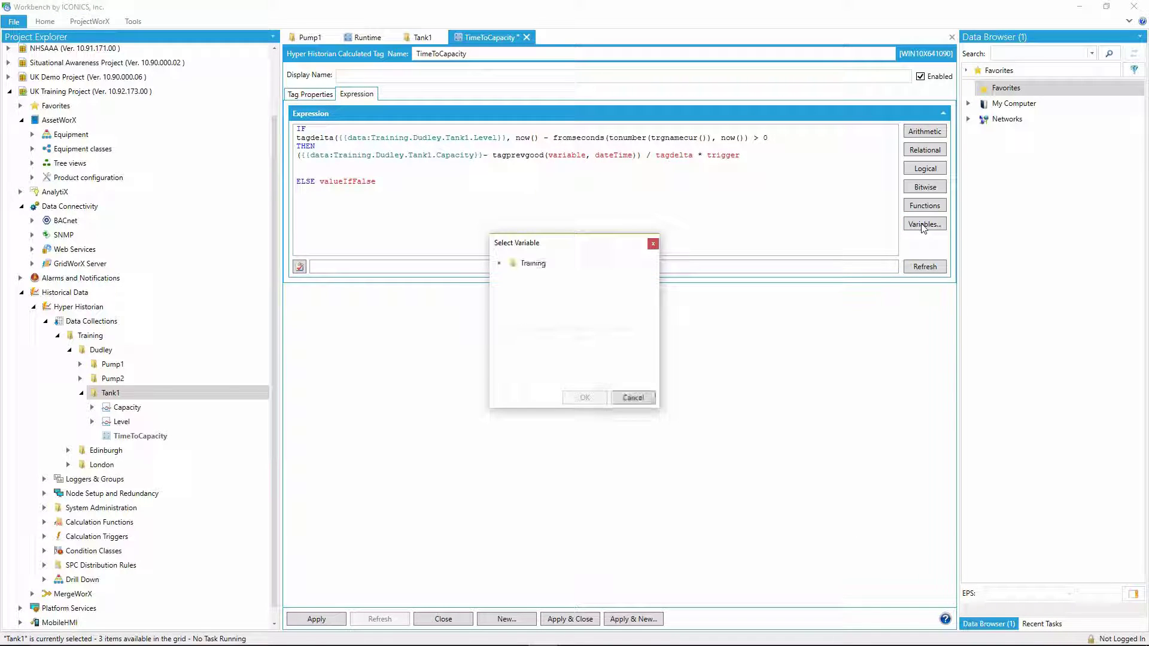
left_click(499, 263)
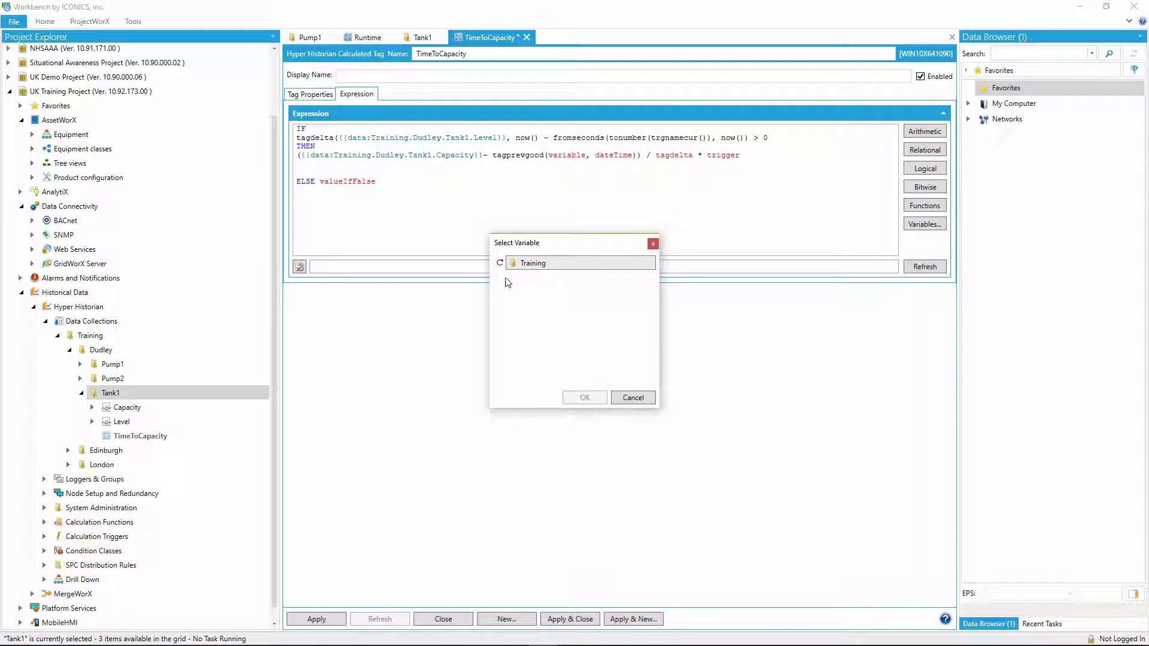
left_click(511, 277)
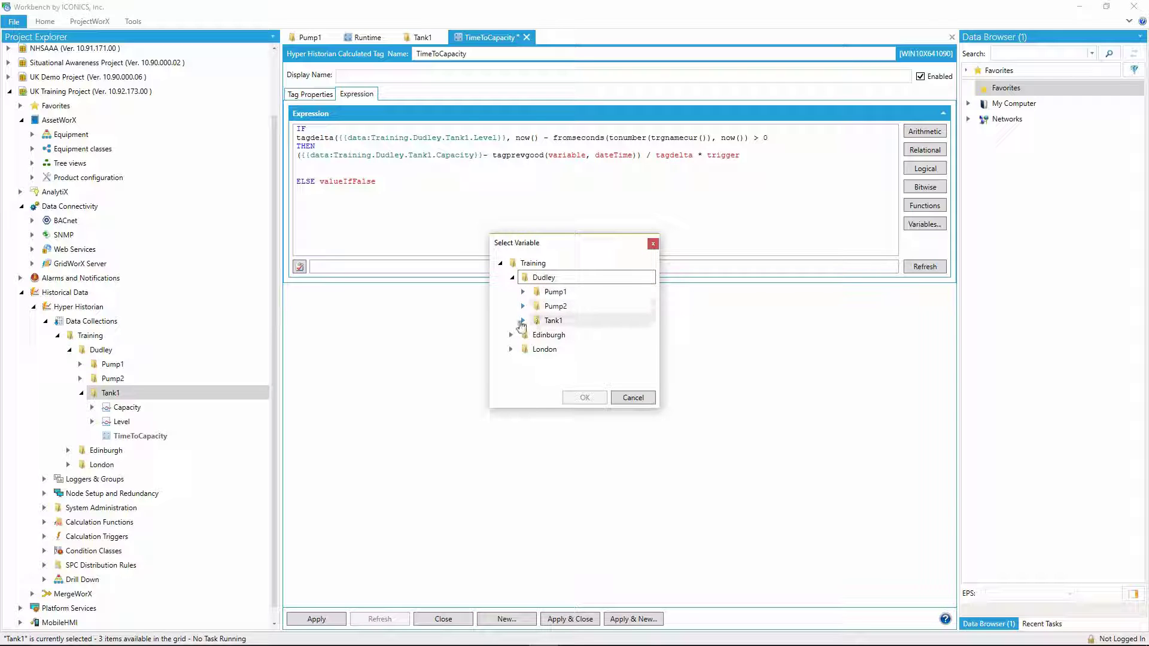
left_click(523, 320)
left_click(564, 349)
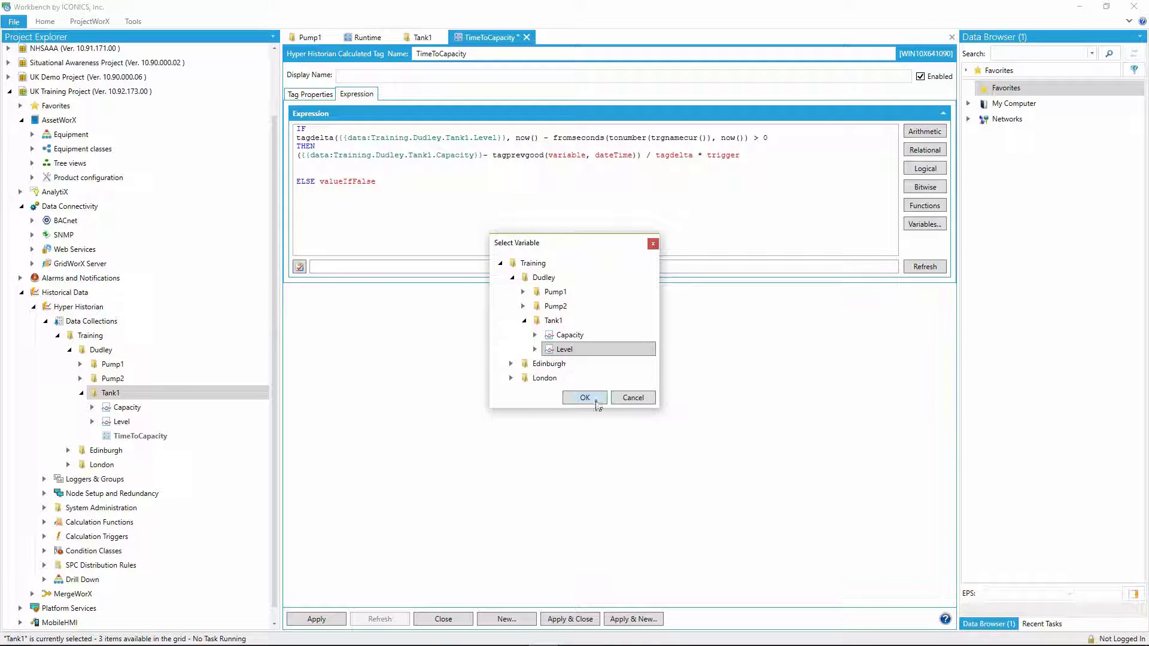
left_click(585, 397)
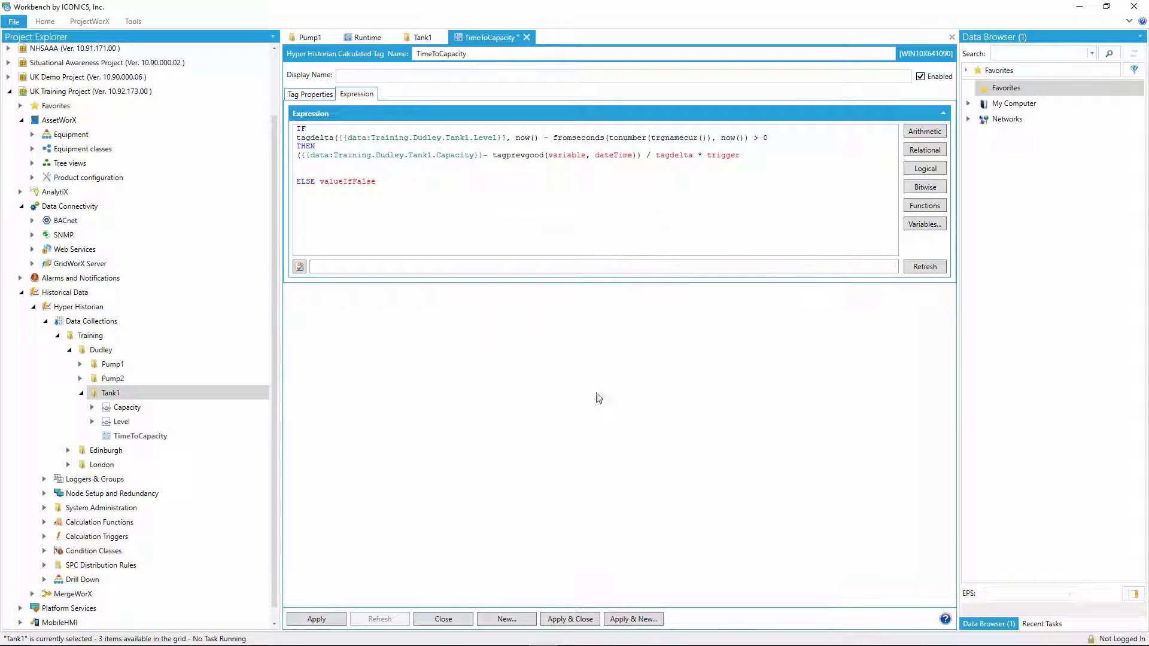
Set tagprevgood's dateTime to now() and move tagdelta * trigger onto its own line
double_click(731, 164)
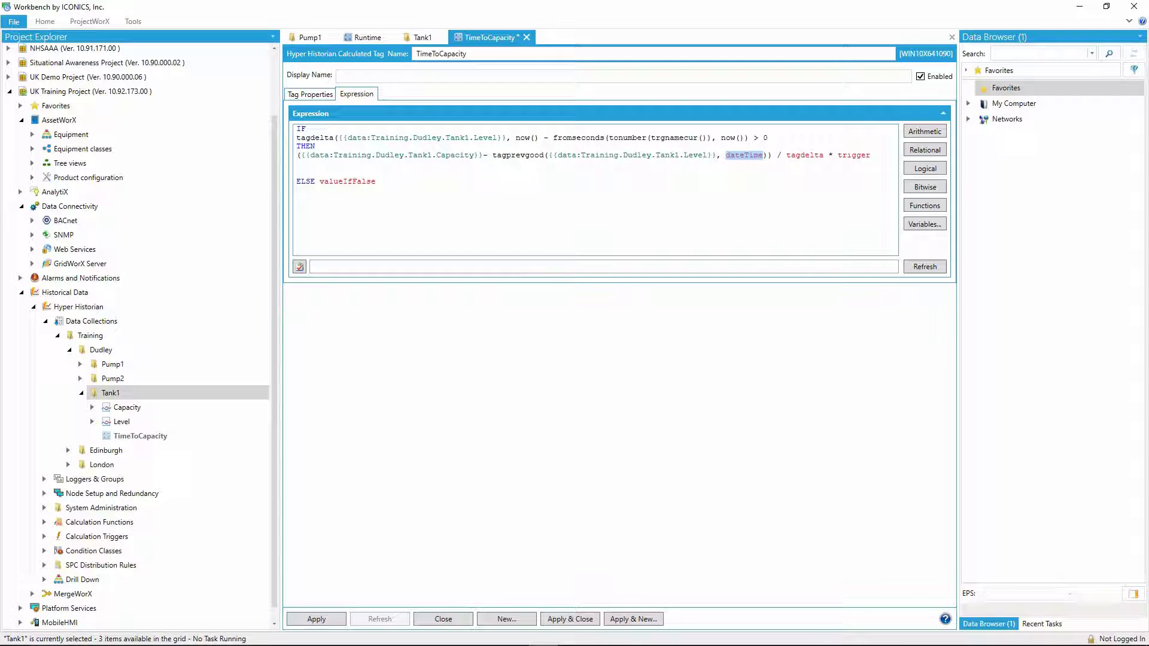
type("now()")
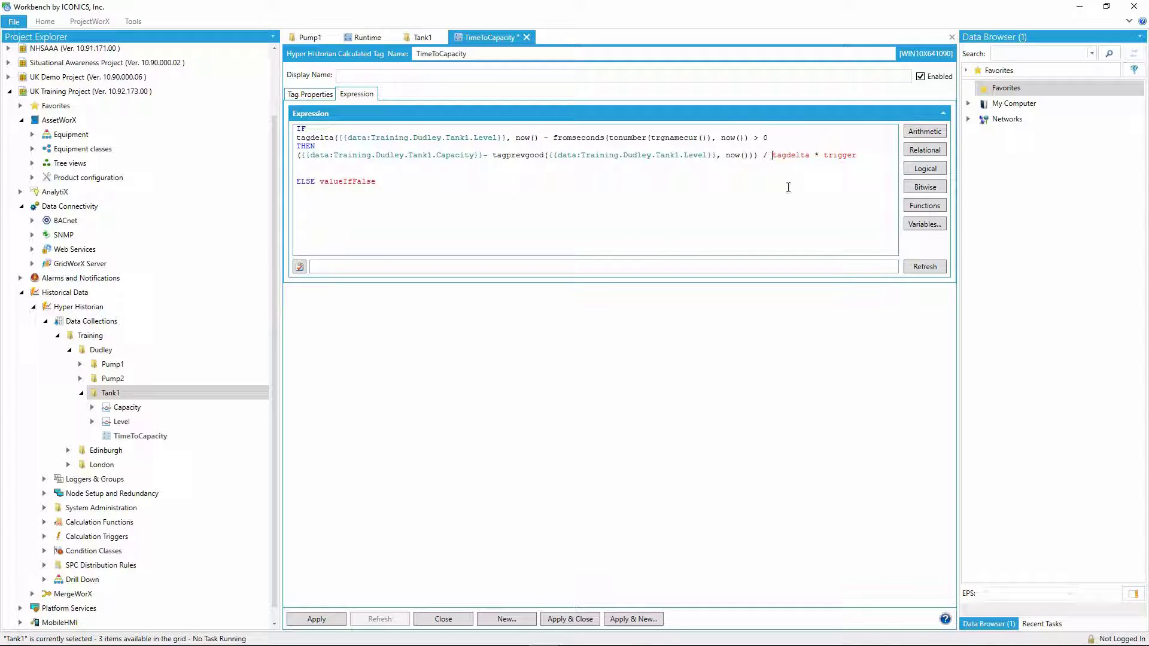
key("Return")
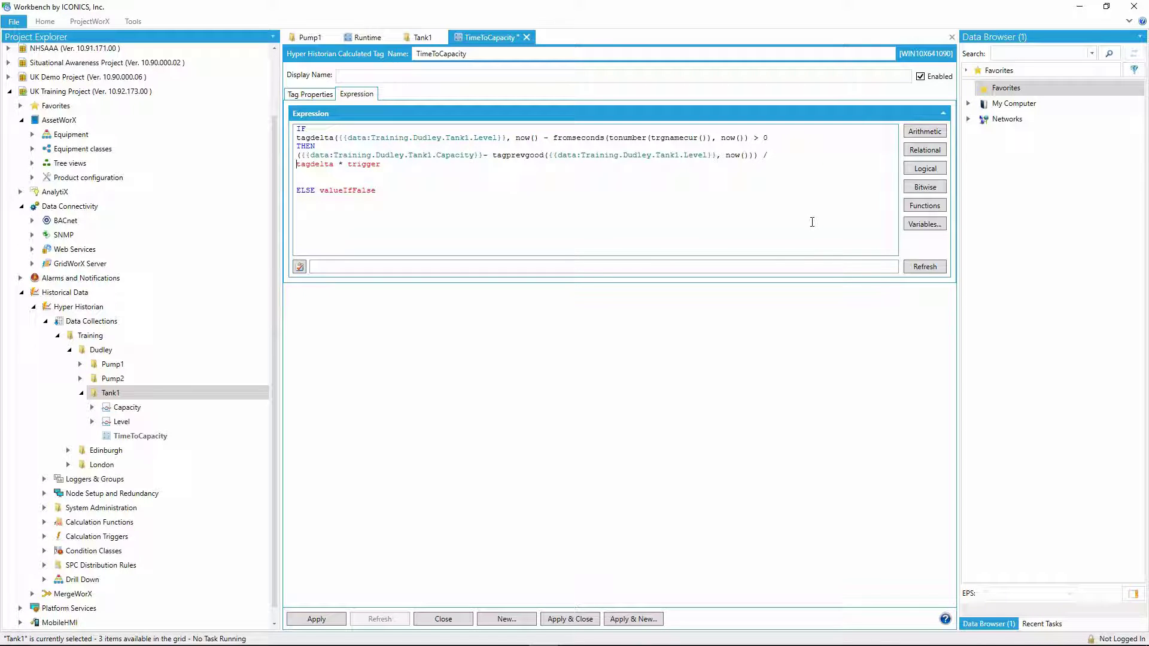
key("shift+Right")
key("shift+Right")
key("shift+Right")
key("shift+Right")
key("shift+Right")
key("shift+Right")
left_click(924, 206)
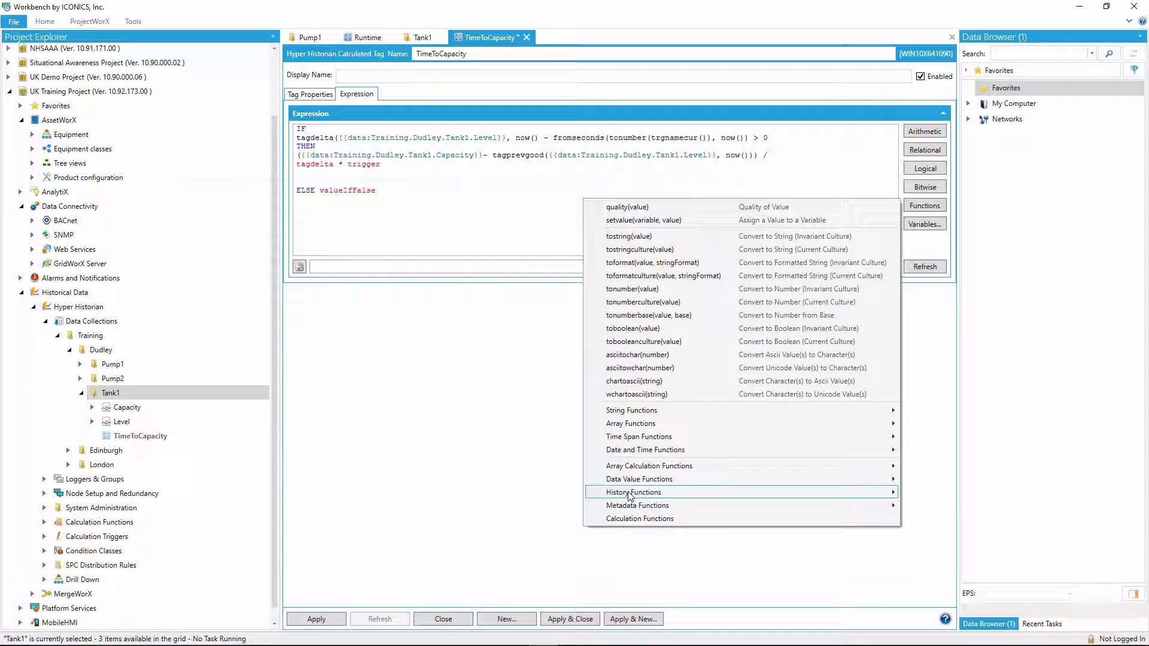
Insert a tagdelta function filled with the Level tag and its time-range arguments
mouse_move(630, 494)
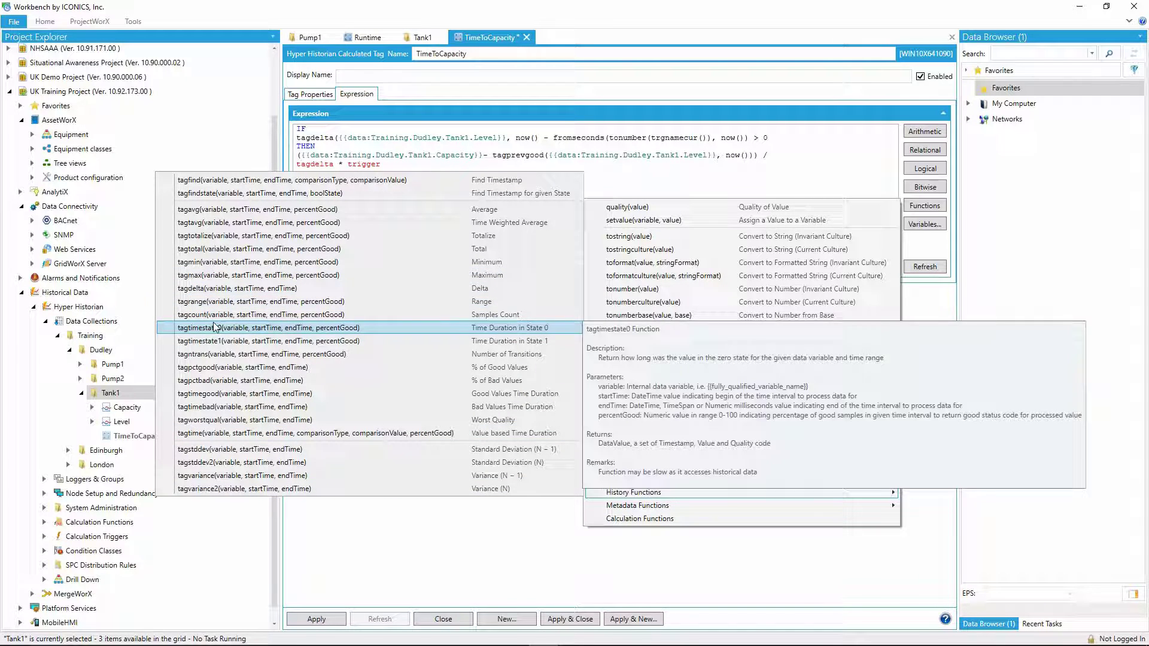
left_click(239, 288)
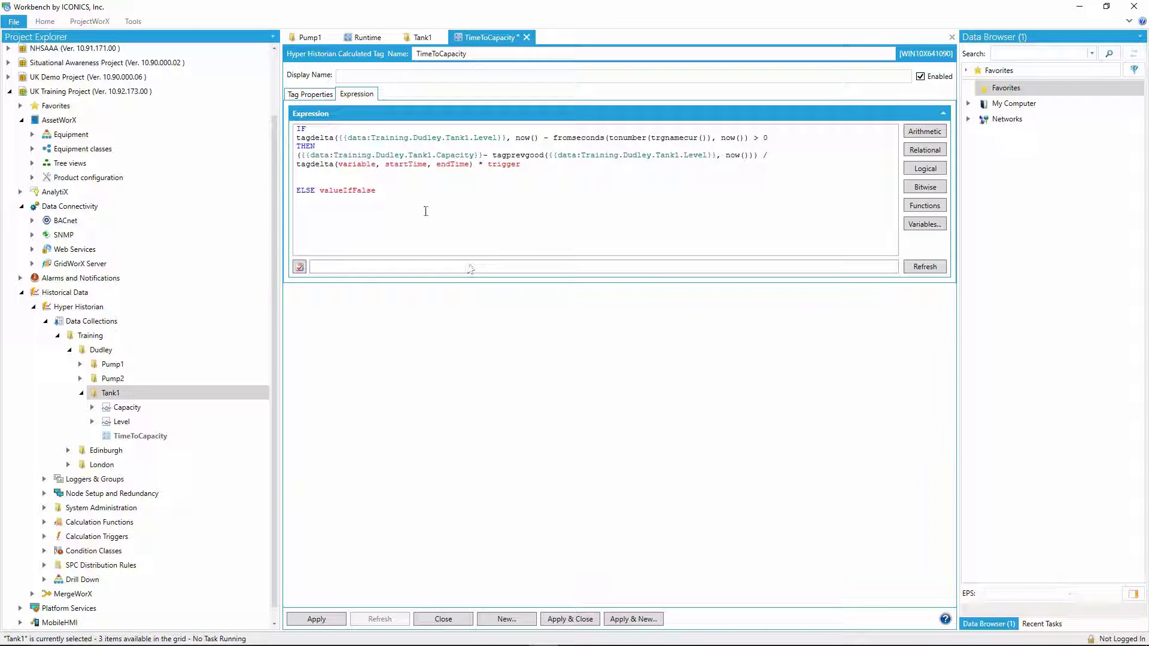
left_click_drag(340, 137, 499, 138)
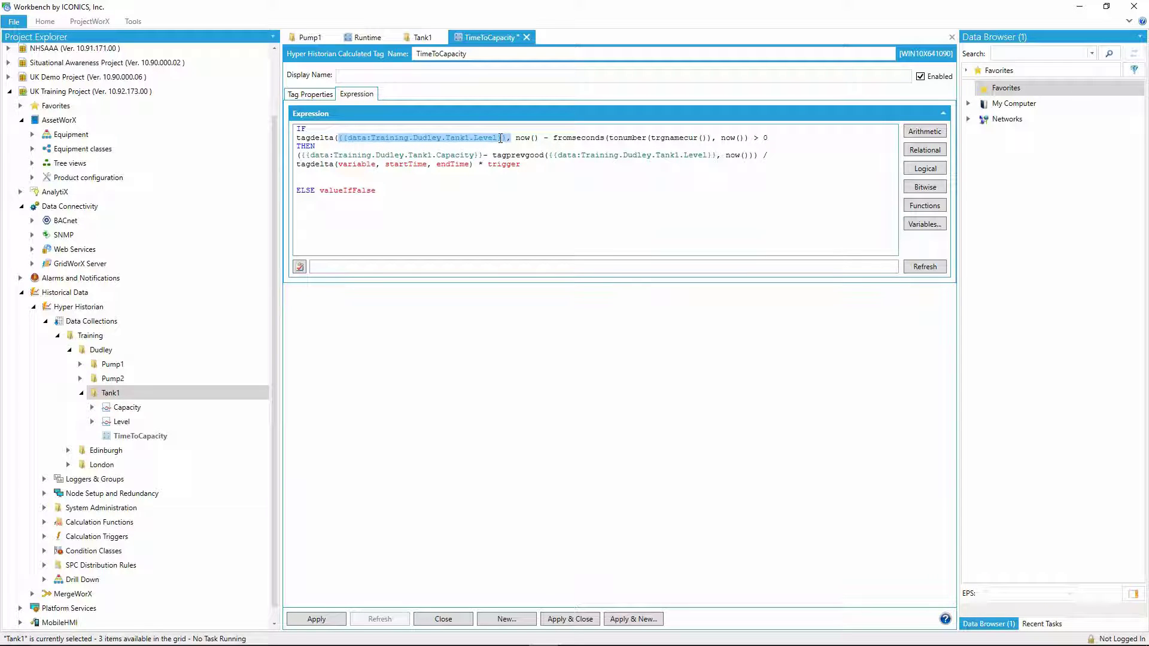
key("shift+Right")
key("shift+Right")
key("shift+Right")
key("shift+Right")
key("shift+Right")
key("shift+Right")
key("shift+Right")
key("shift+Right")
key("shift+Right")
key("shift+Right")
key("shift+Right")
key("shift+Right")
key("shift+Right")
key("shift+Right")
key("shift+Right")
key("shift+Right")
key("shift+Right")
key("shift+Right")
key("shift+Right")
key("shift+Right")
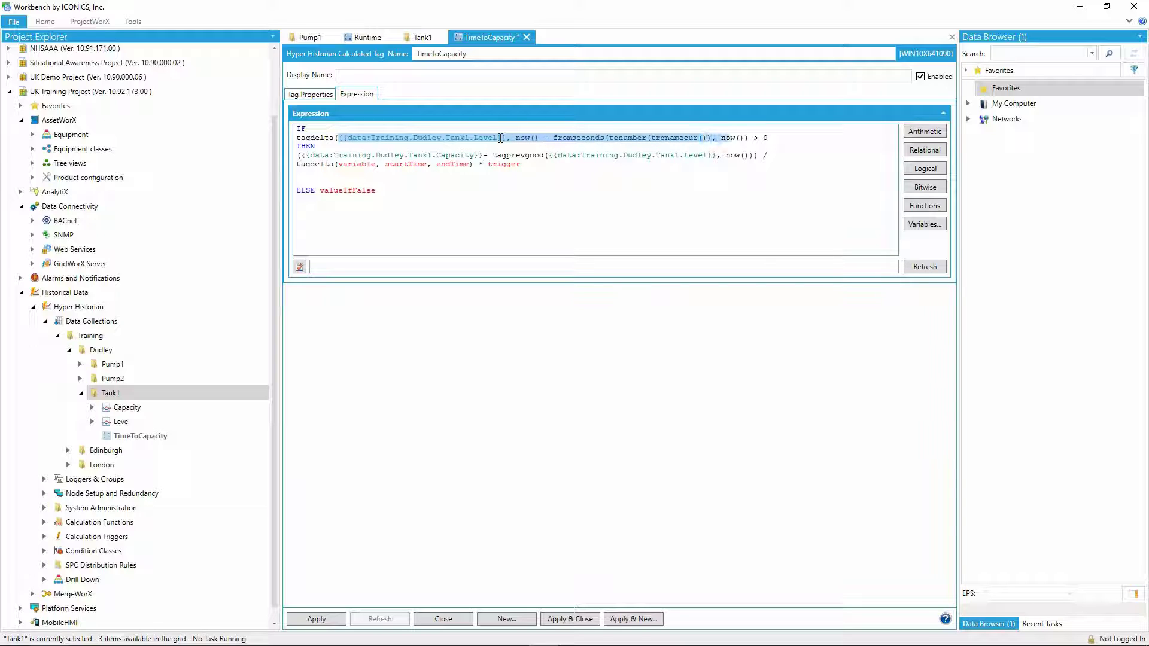
key("shift+Right")
key("shift+Right")
key("shift+Right")
left_click(336, 163)
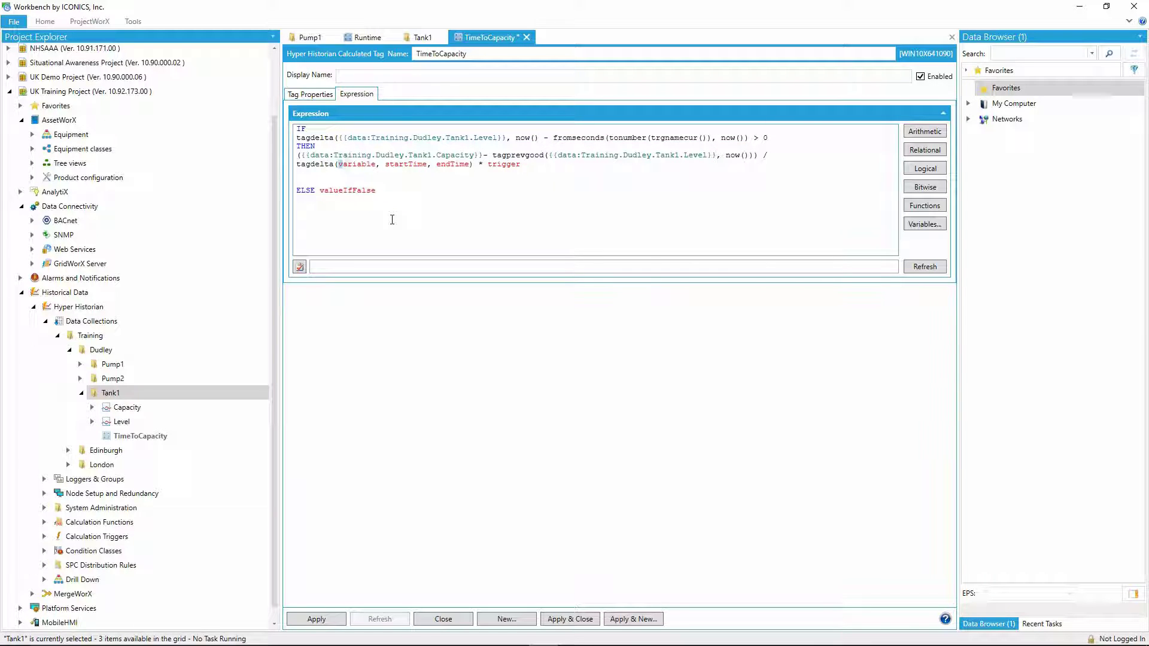
key("shift+Right")
key("shift+Right")
key("shift+Right")
key("shift+Right")
key("shift+Right")
key("shift+Right")
key("shift+Right")
key("shift+Right")
key("shift+Right")
key("shift+Right")
key("shift+Right")
key("shift+Right")
key("shift+Right")
key("shift+Right")
key("shift+Right")
key("shift+Right")
key("shift+Right")
key("shift+Right")
key("shift+Right")
key("shift+Right")
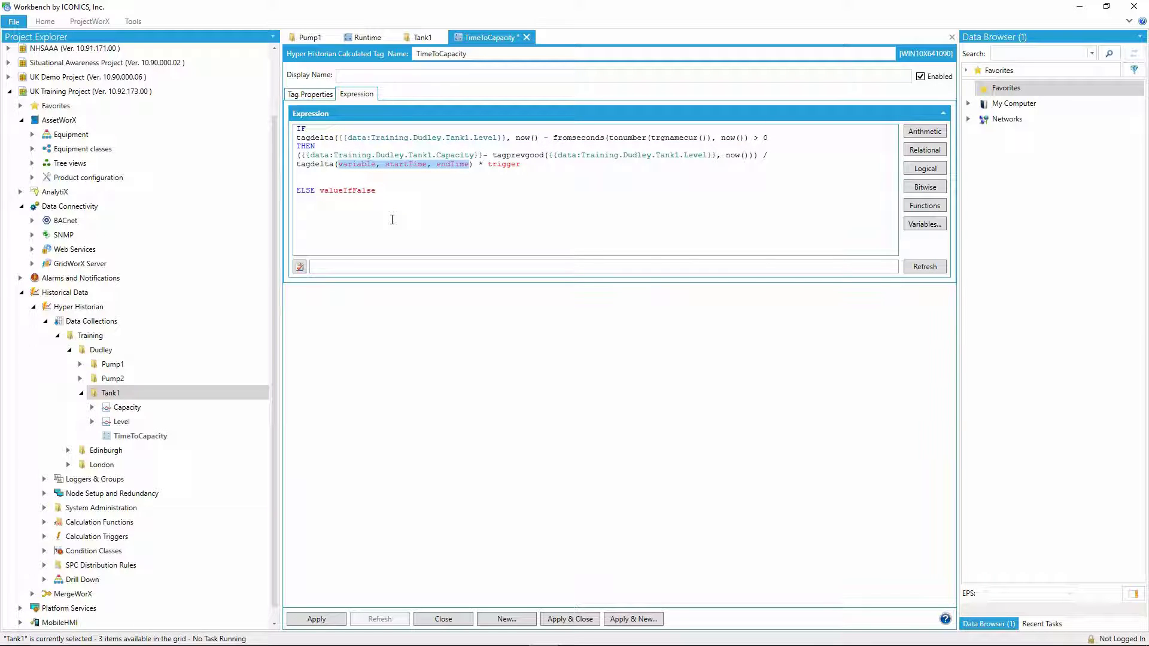
type("{{data:Training.Dudley.Tank1.Level}}, now() - fromseconds(tonumber(trgnamecur()), now()")
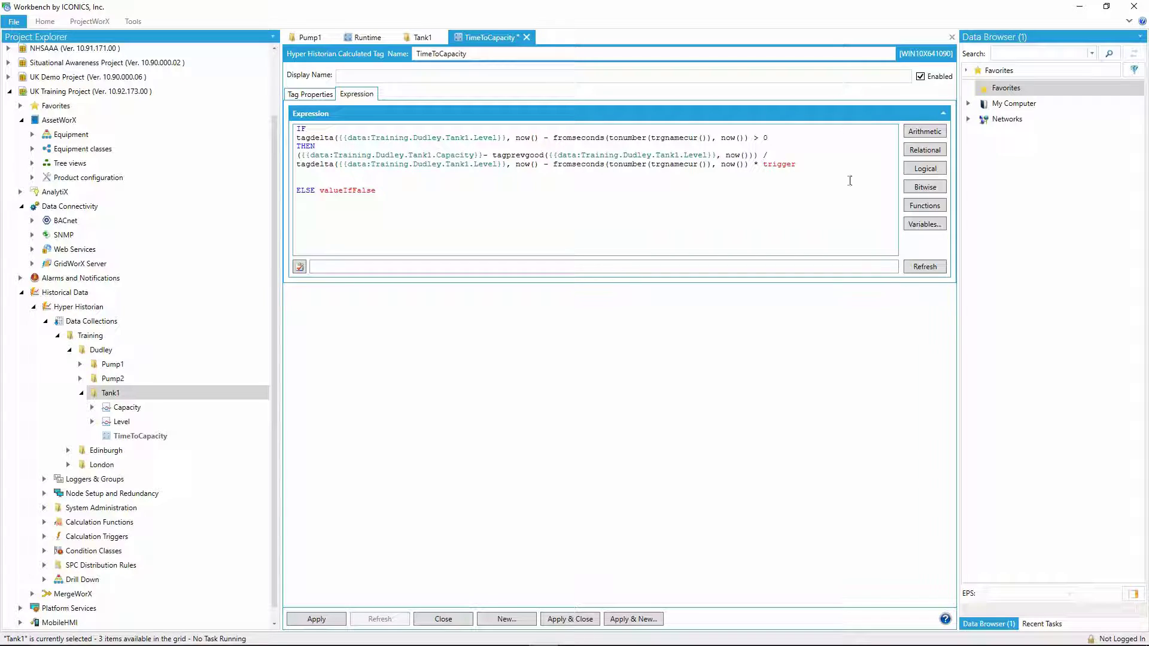
Replace the trigger term with tonumber(trgnamecur())
double_click(776, 165)
left_click(918, 206)
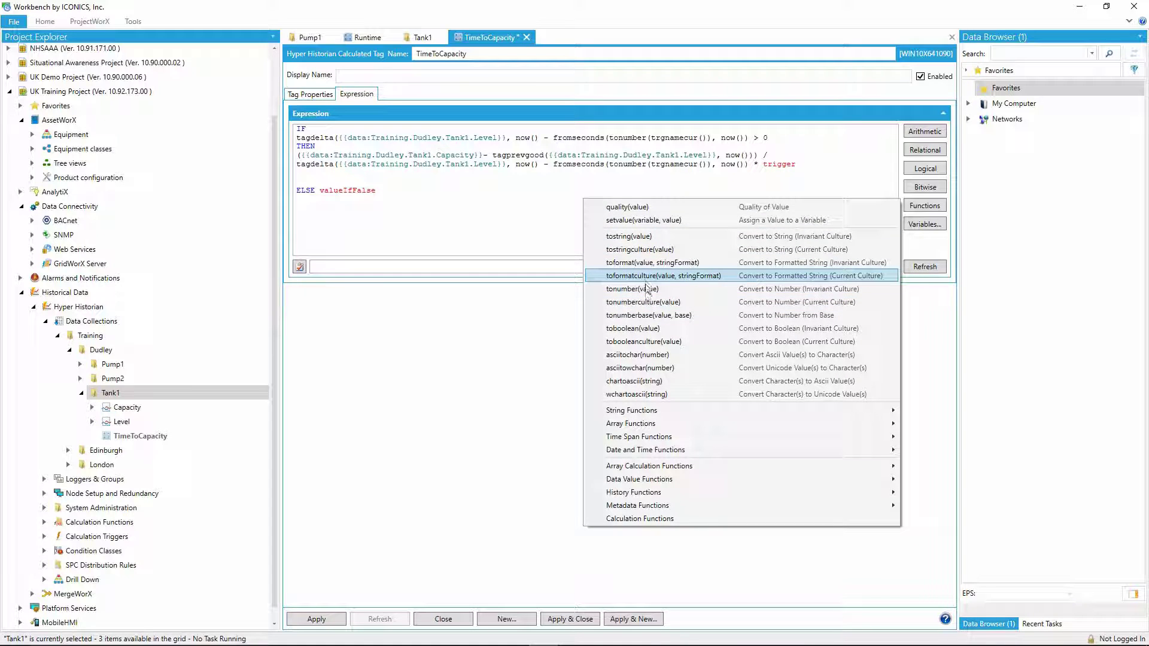
left_click(631, 289)
double_click(818, 165)
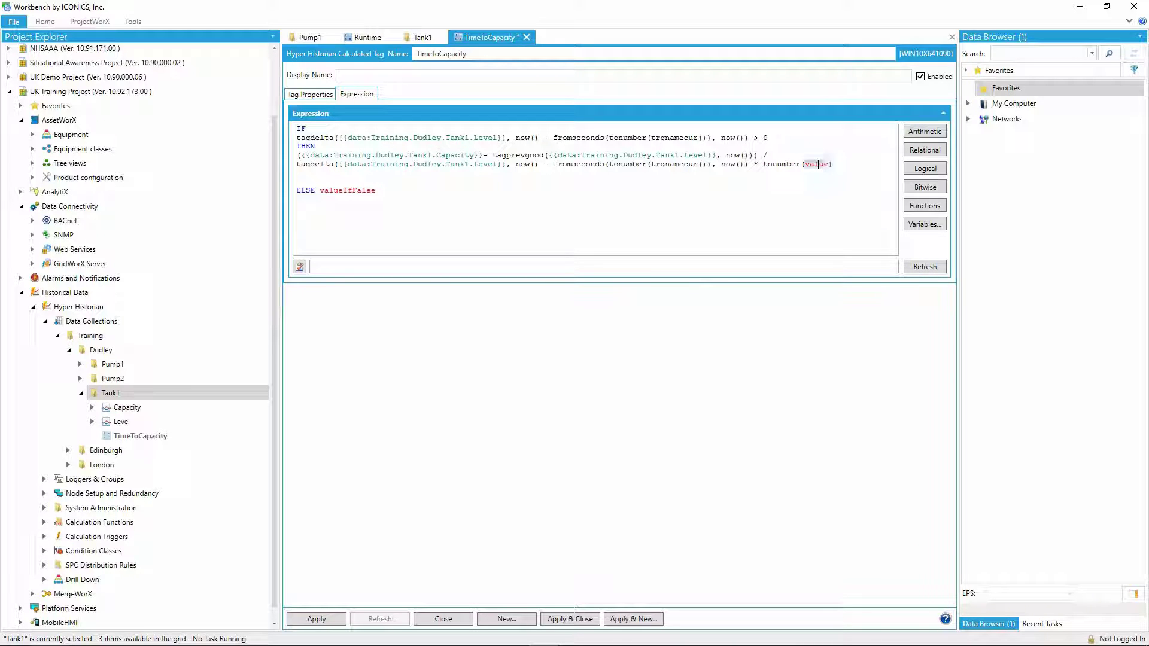
type("tr")
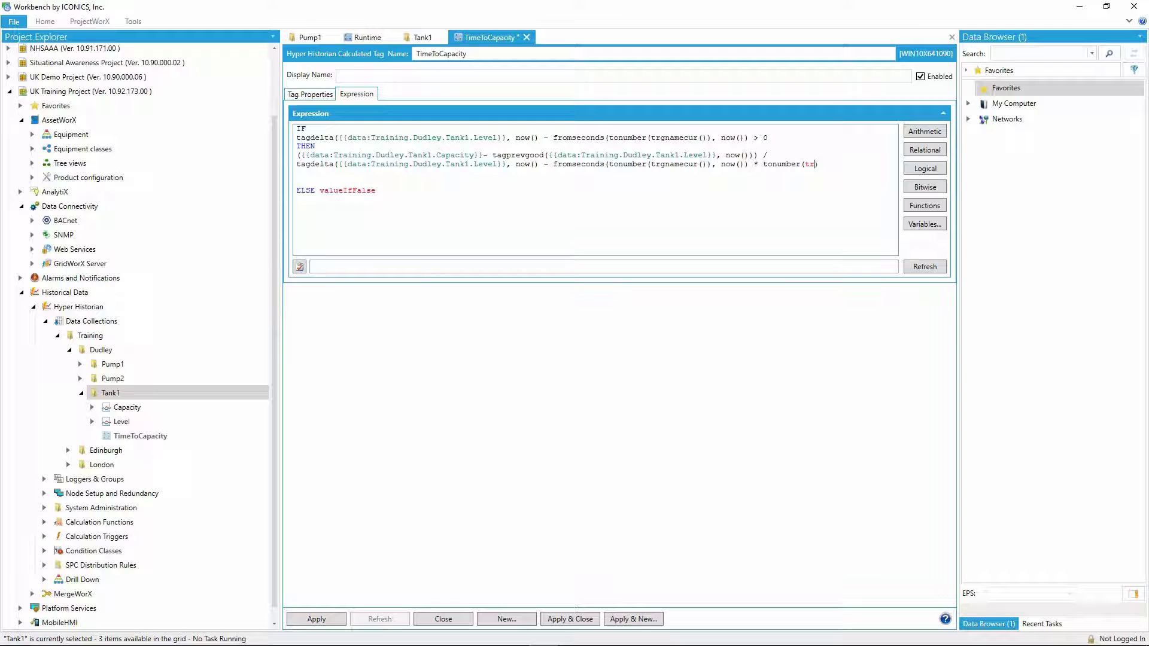
type("gnamecur(")
Set the ELSE value to -1, then validate and apply the TimeToCapacity expression
key("Down")
key("Delete")
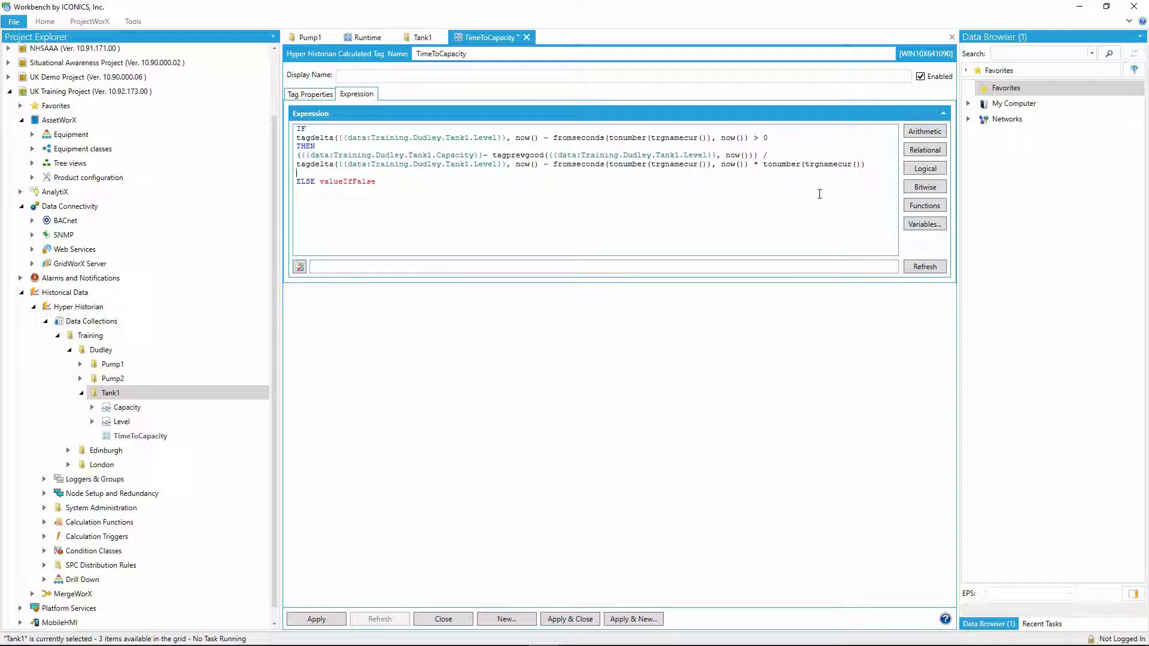
key("Delete")
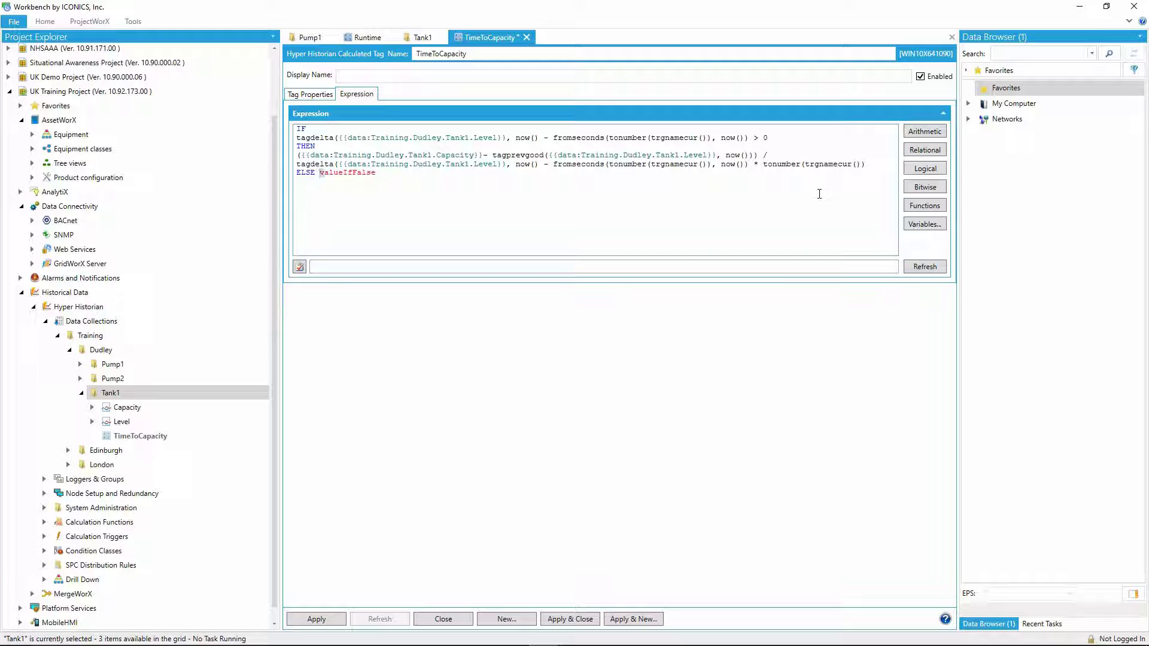
key("shift+Right")
key("shift+Right")
key("shift+Right")
key("shift+Right")
key("shift+Right")
key("shift+Right")
key("shift+Right")
key("shift+Right")
key("shift+Right")
key("shift+Right")
key("shift+Right")
key("shift+Right")
type("-1")
left_click(300, 267)
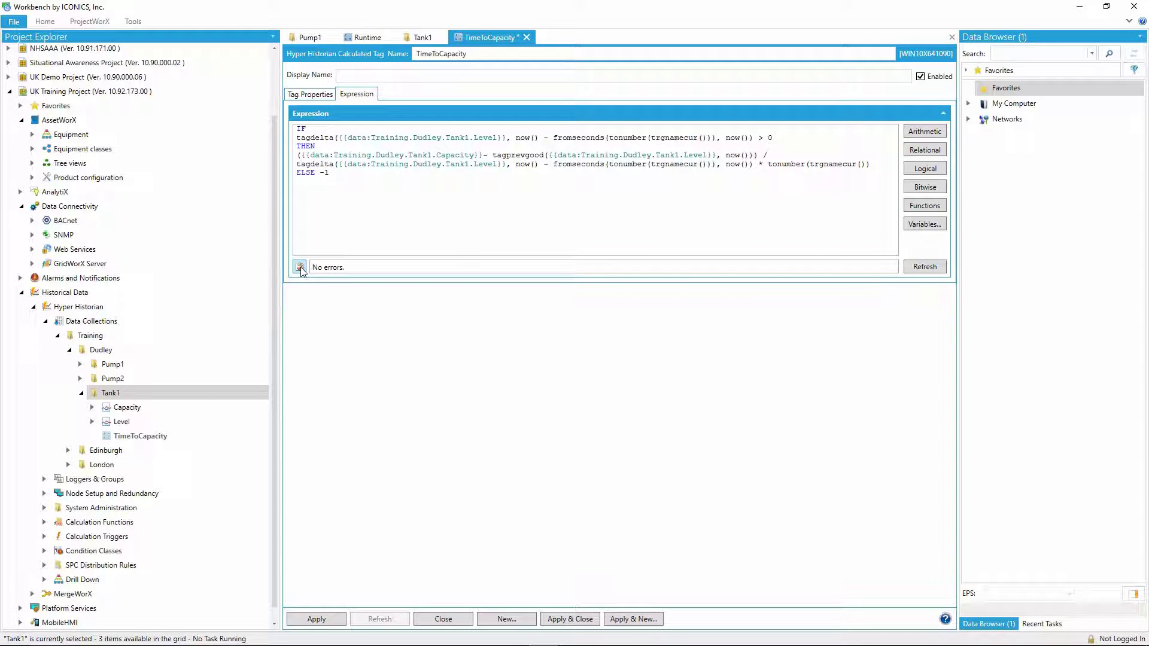
left_click(321, 619)
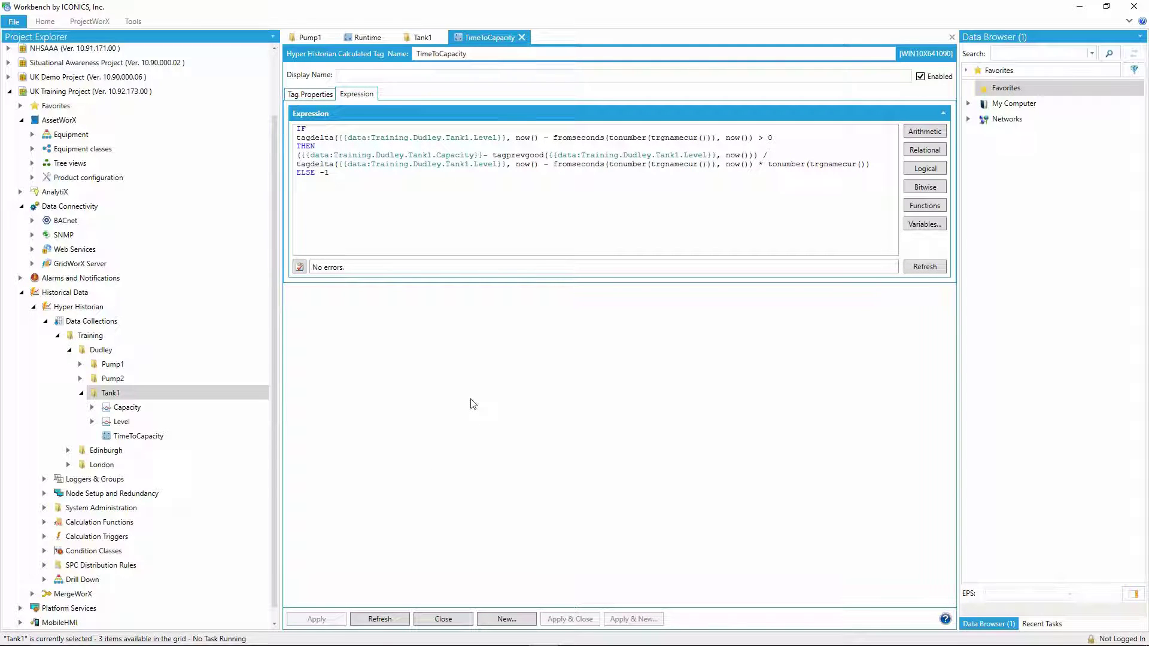
right_click(574, 637)
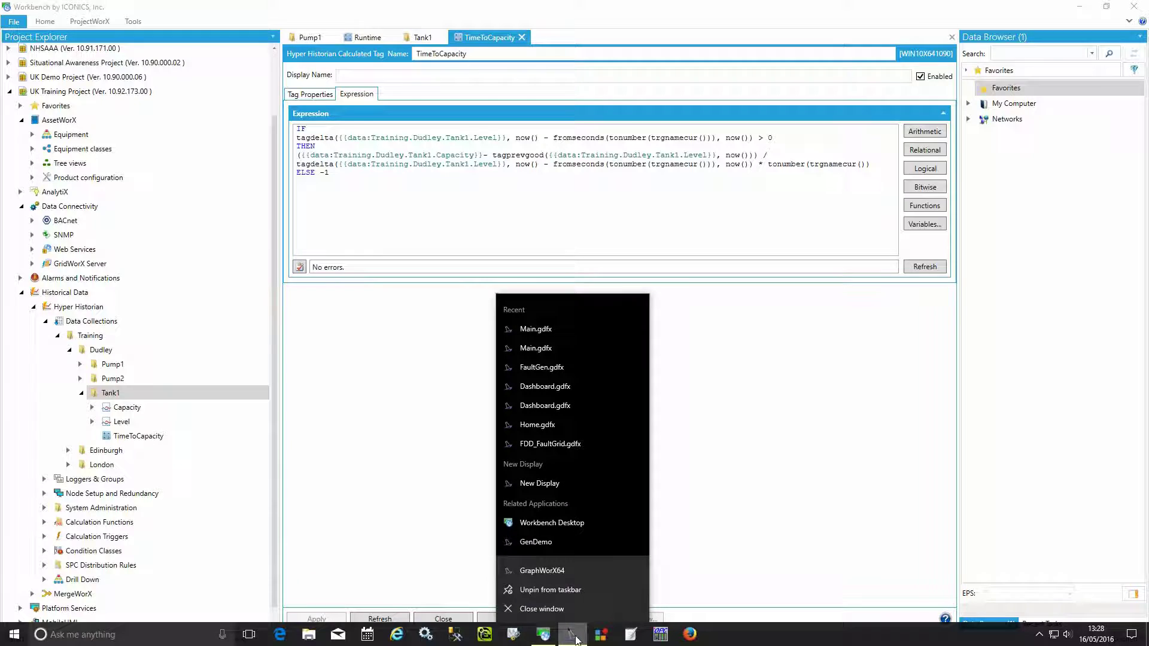
Run Main.gdfx and open the Dudley site, showing Time to Capacity 00:01:18 at 97.82% level
left_click(554, 348)
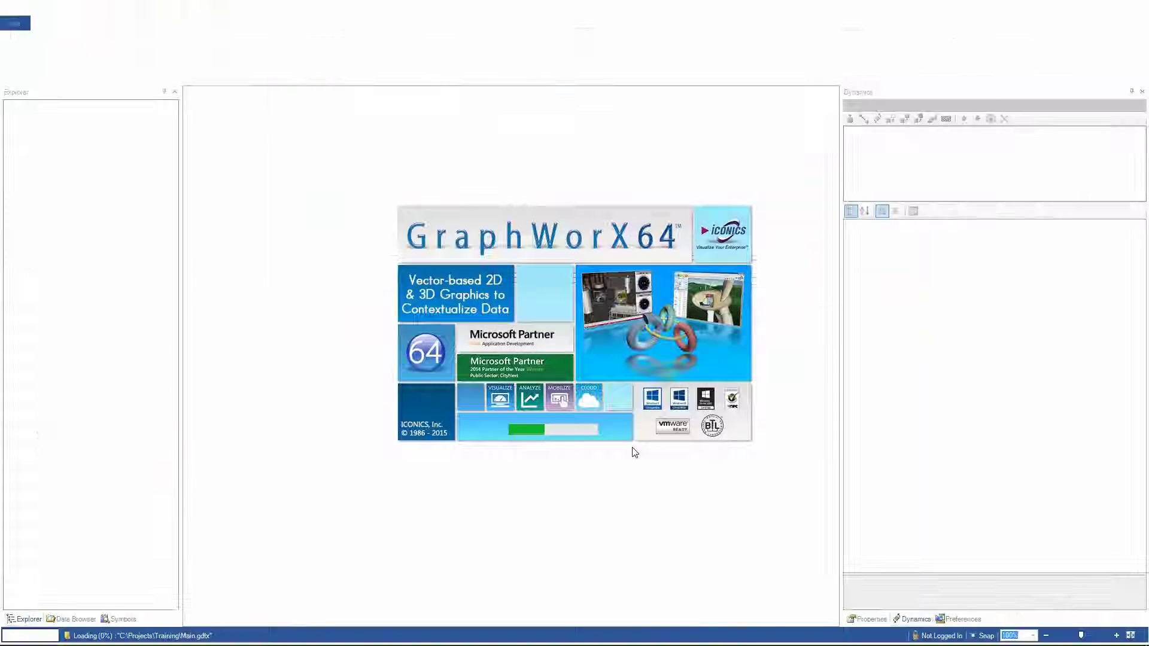
key("ctrl+r")
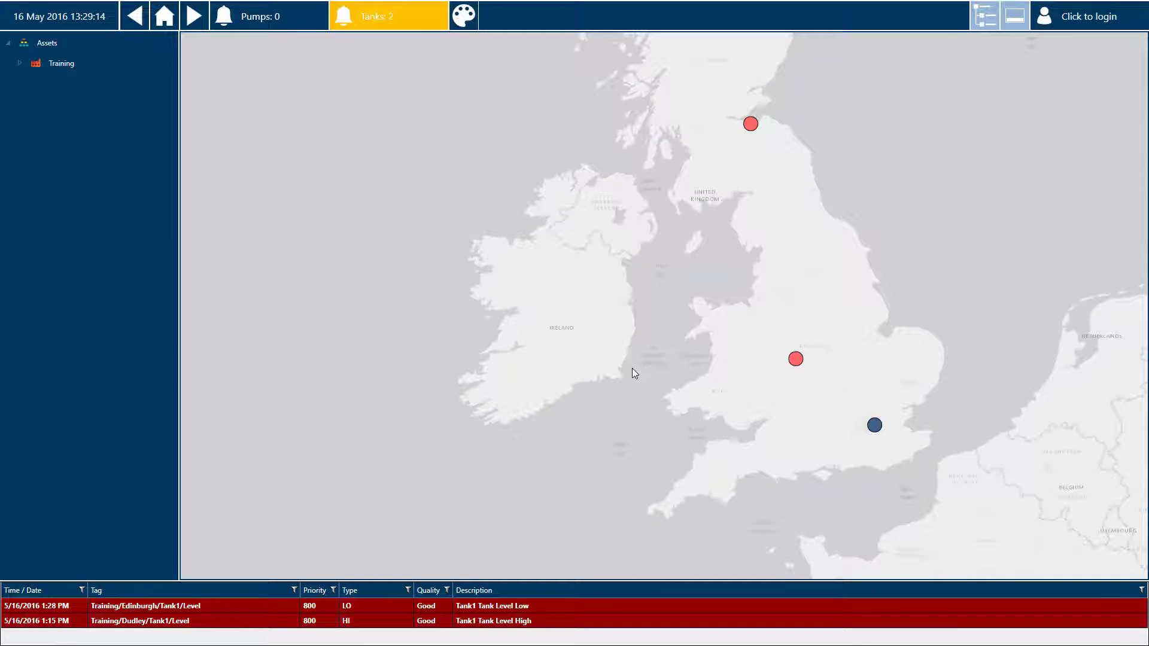
left_click(789, 362)
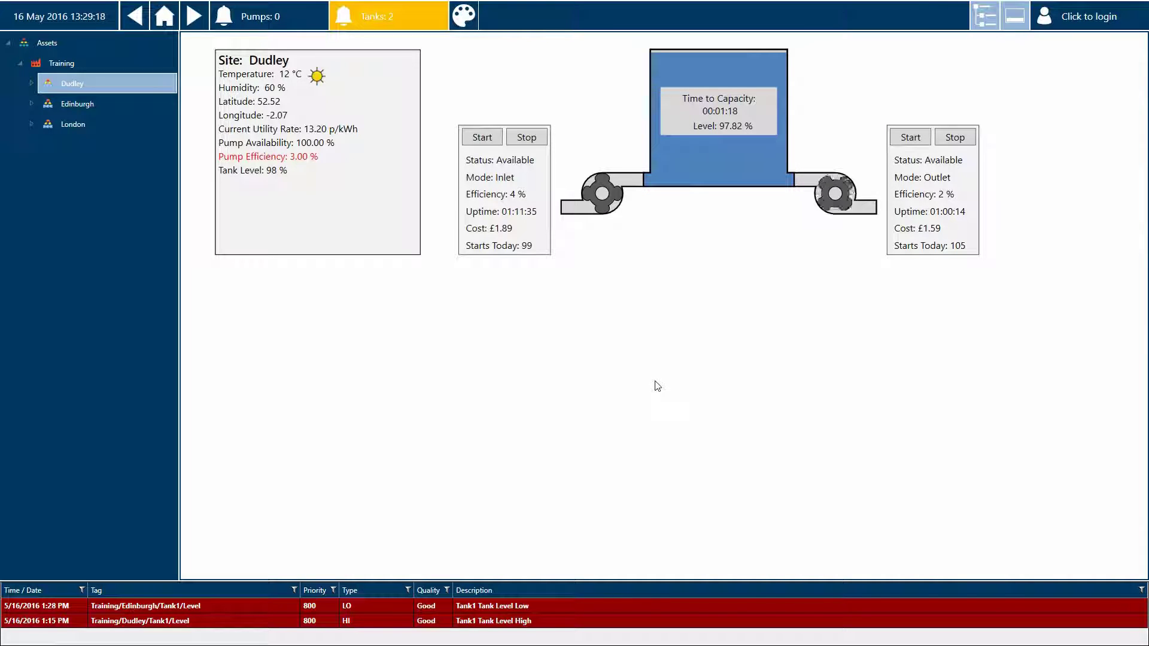